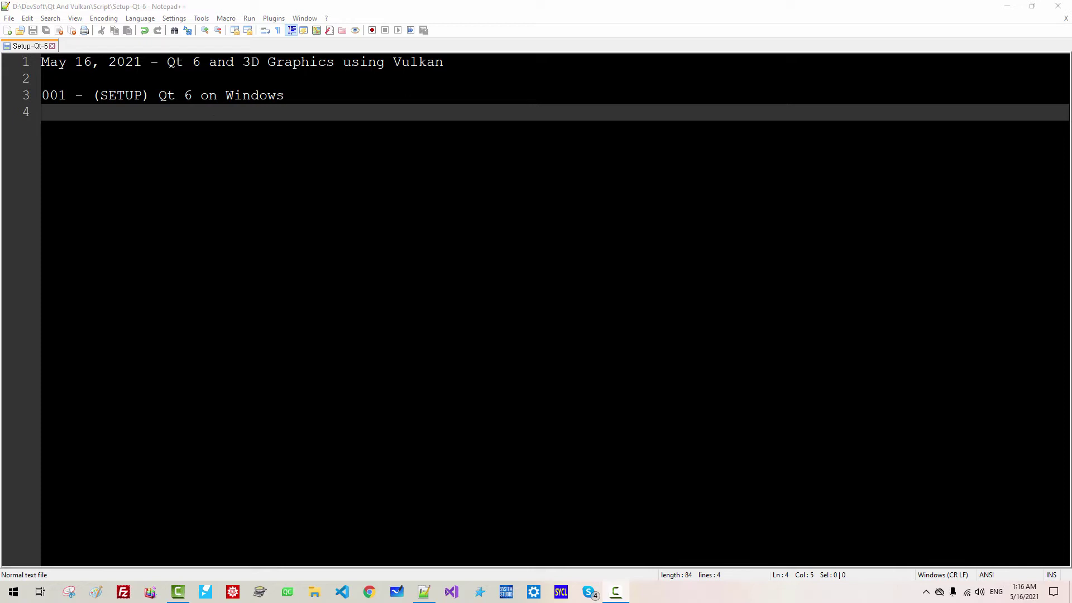
Highlight the date, episode number 001 and 'Qt 6 on Windows' title in the notes, then show the desktop
{"action": "left_click", "coordinate": [76, 62]}
{"action": "key", "text": "shift+Right"}
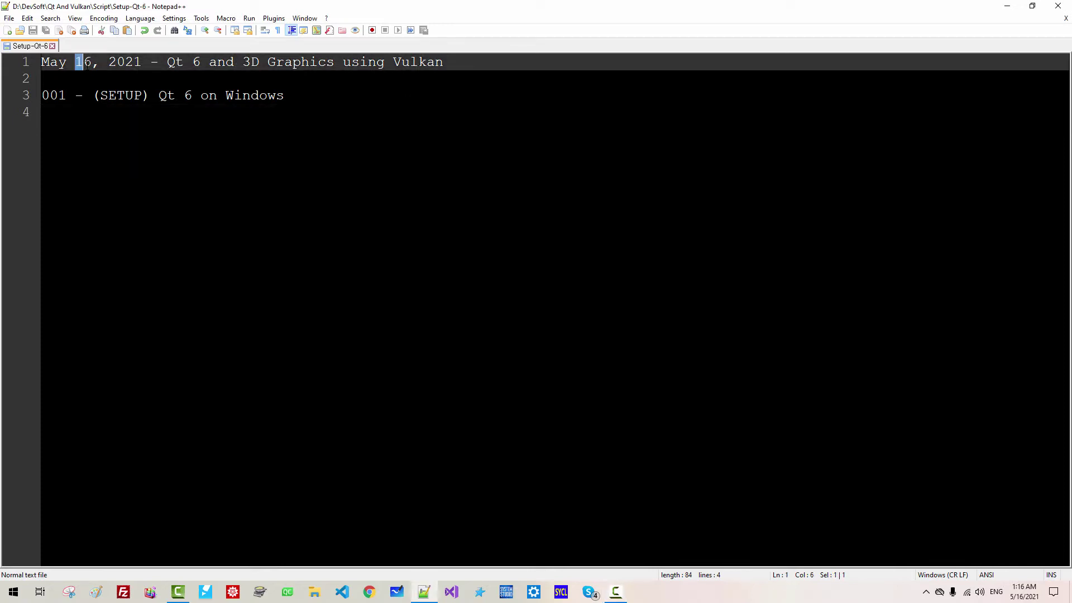
{"action": "left_click_drag", "start_coordinate": [82, 62], "coordinate": [141, 63]}
{"action": "left_click_drag", "start_coordinate": [50, 95], "coordinate": [66, 96]}
{"action": "left_click_drag", "start_coordinate": [167, 62], "coordinate": [449, 66]}
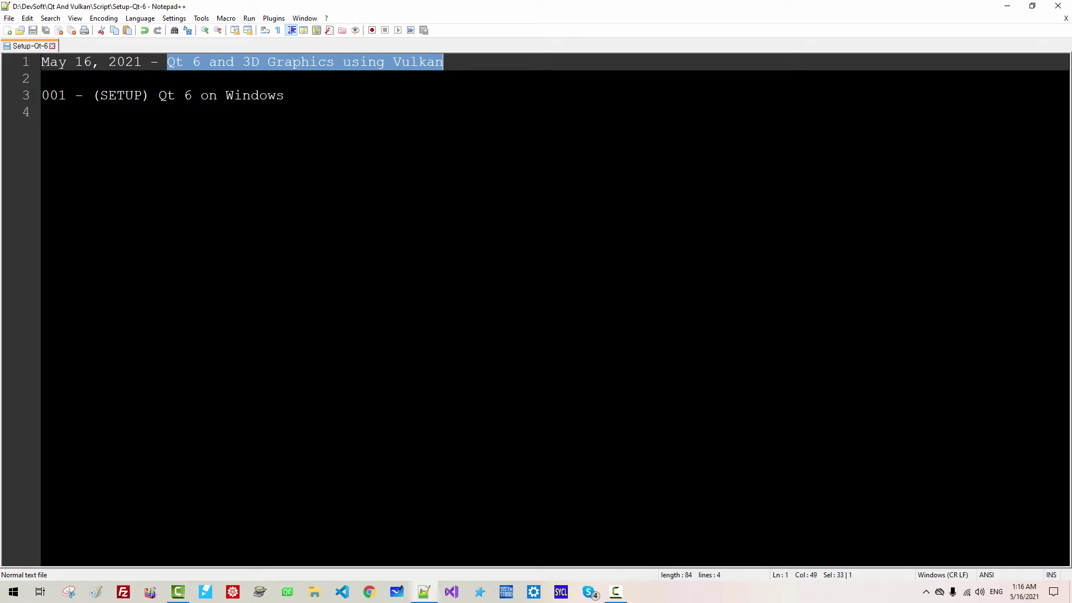
{"action": "left_click_drag", "start_coordinate": [158, 96], "coordinate": [291, 100]}
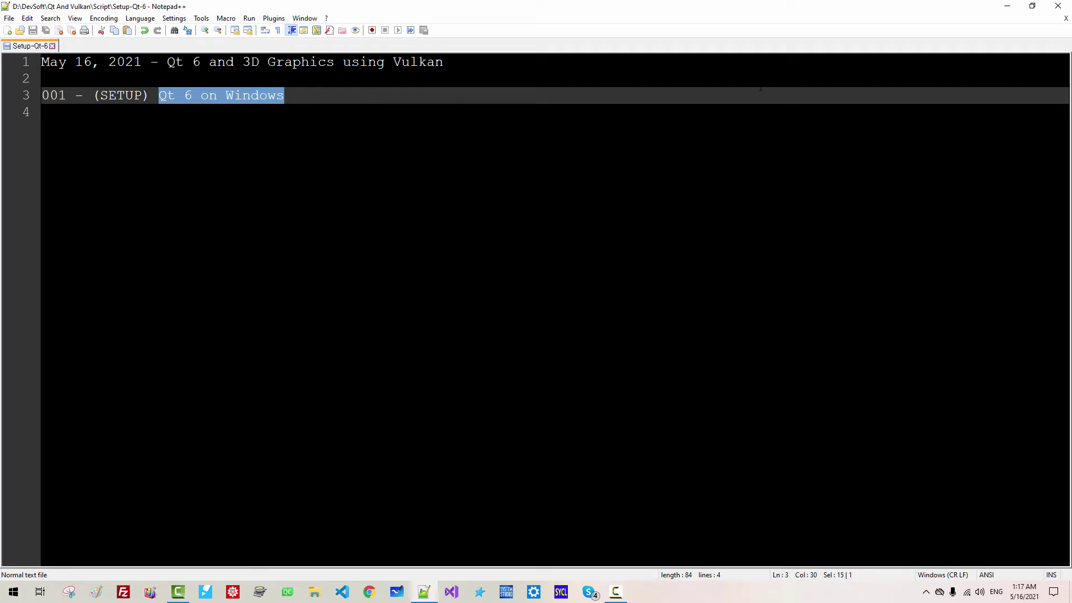
{"action": "key", "text": "super+d"}
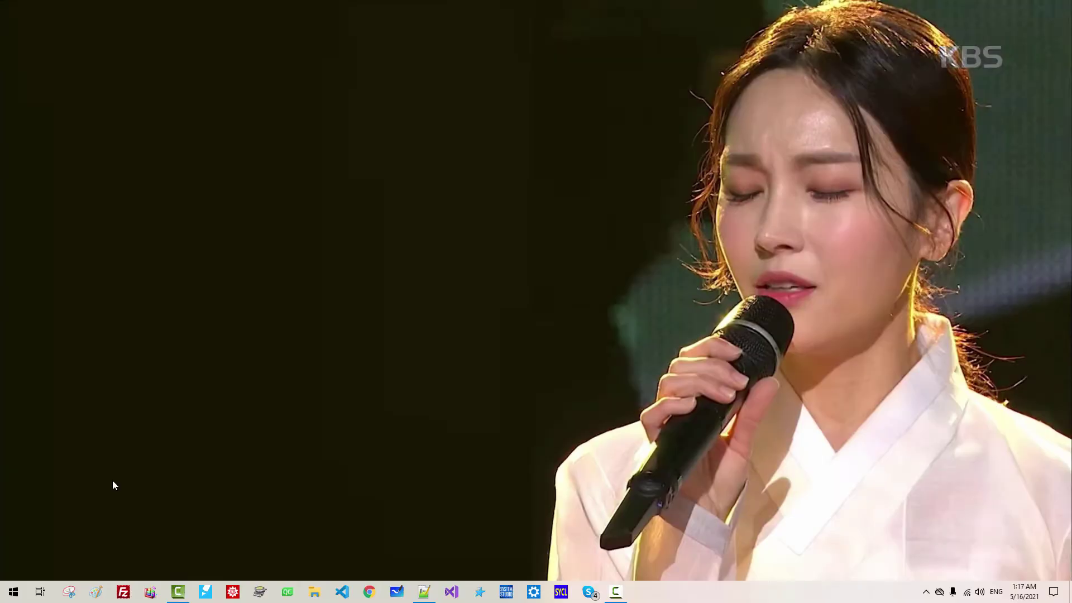
{"action": "right_click", "coordinate": [14, 592]}
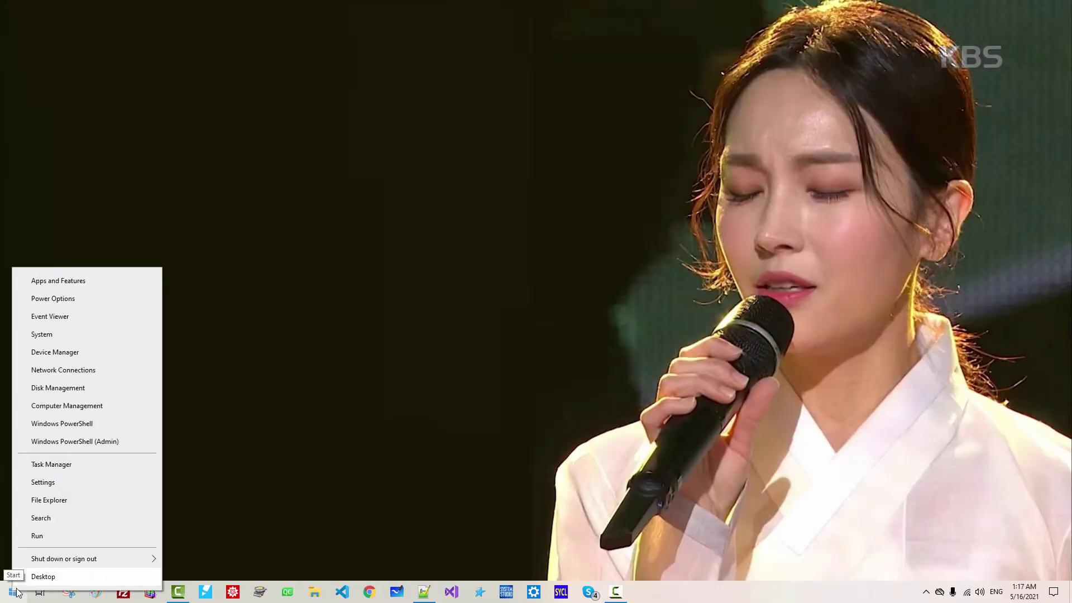
{"action": "left_click", "coordinate": [47, 520]}
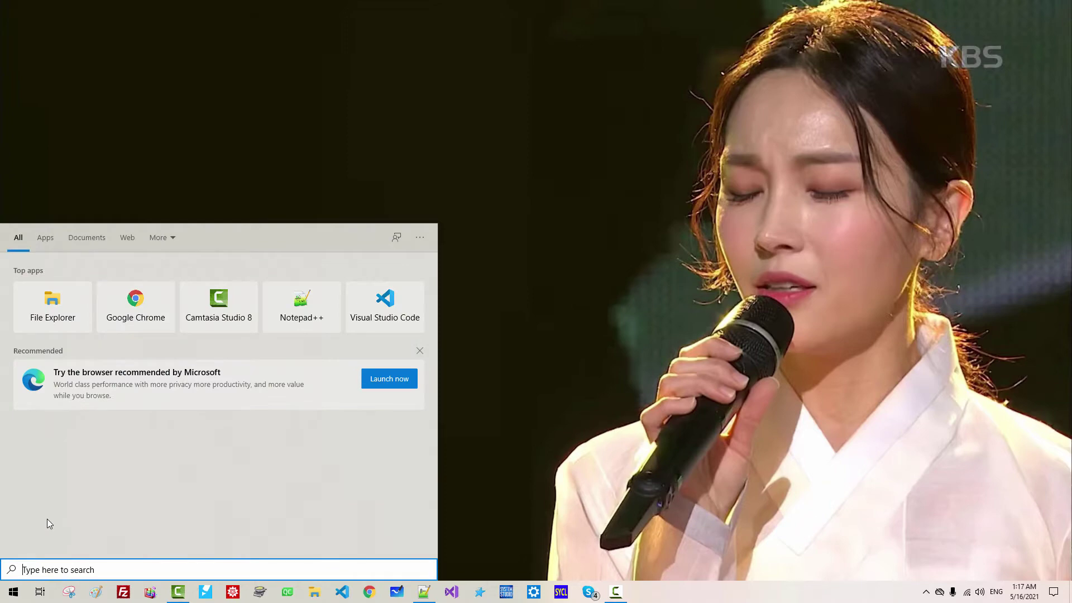
{"action": "type", "text": "environ"}
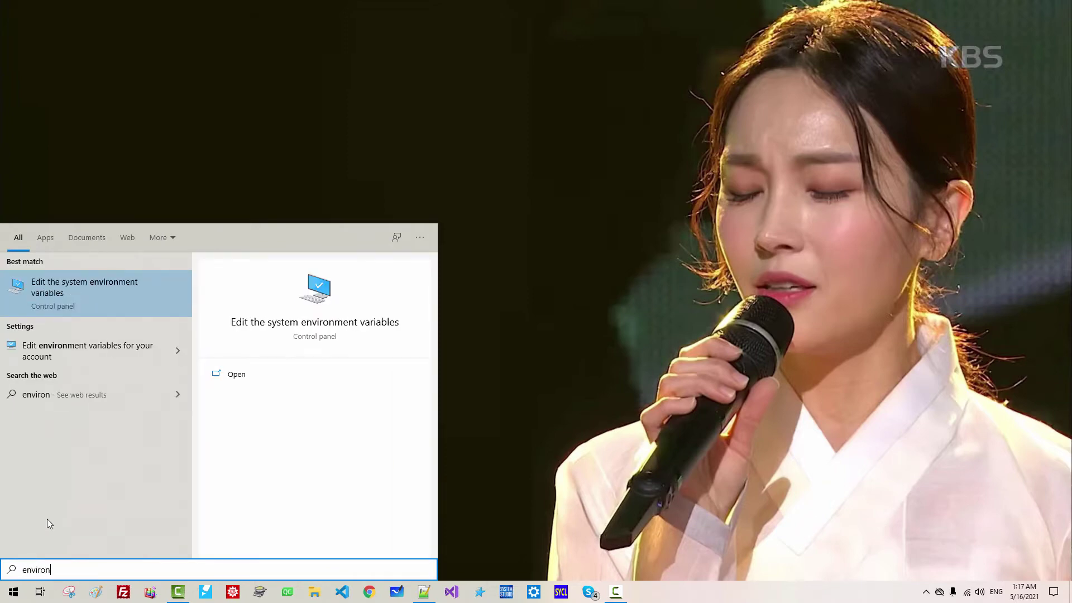
{"action": "left_click", "coordinate": [106, 296]}
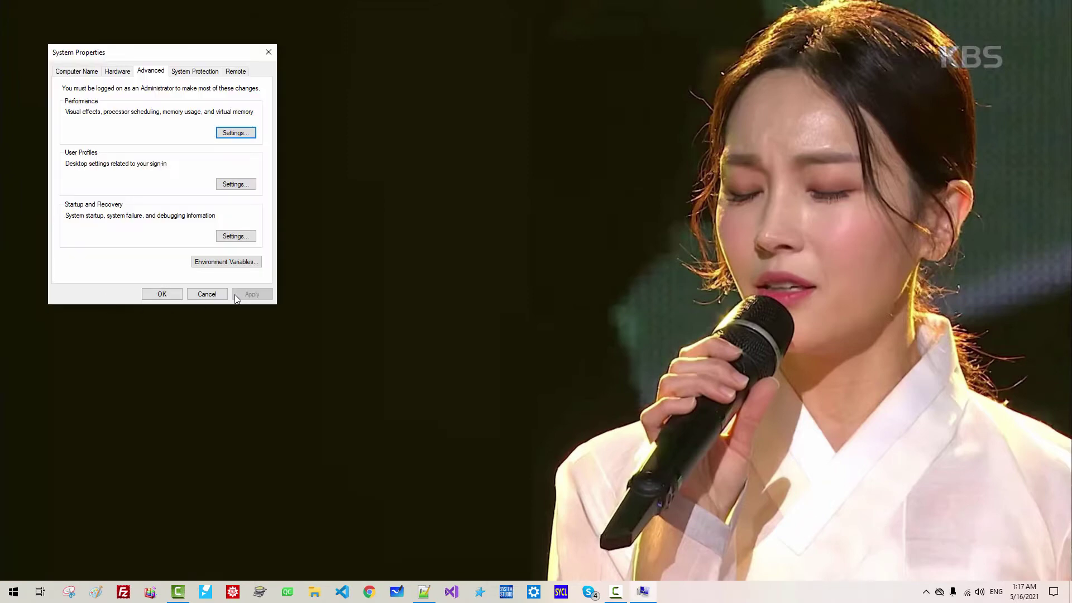
{"action": "left_click", "coordinate": [239, 266]}
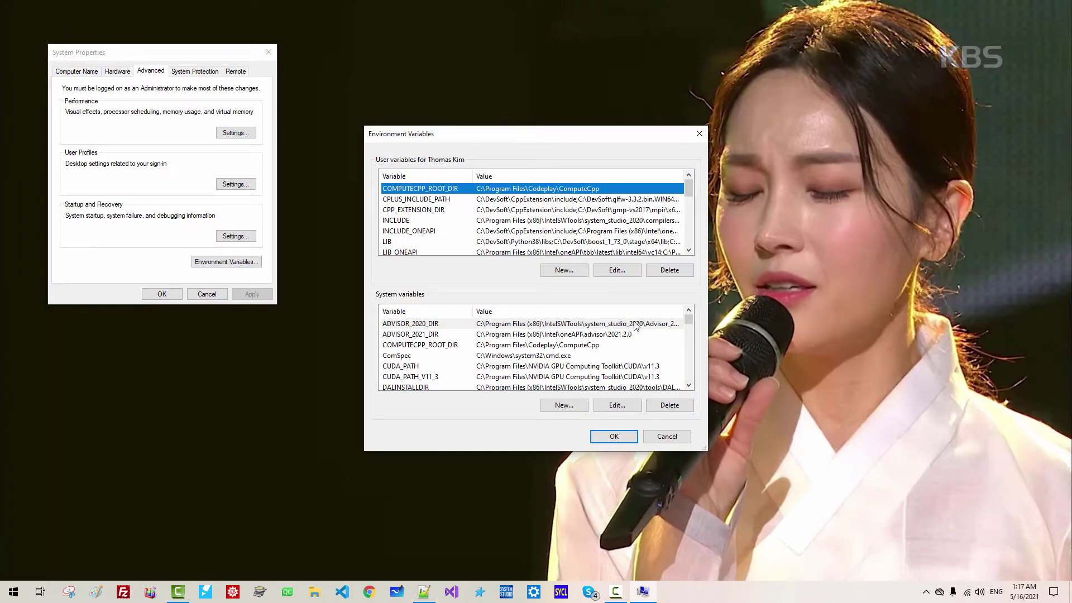
{"action": "left_click_drag", "start_coordinate": [689, 322], "coordinate": [690, 372]}
{"action": "left_click", "coordinate": [392, 356]}
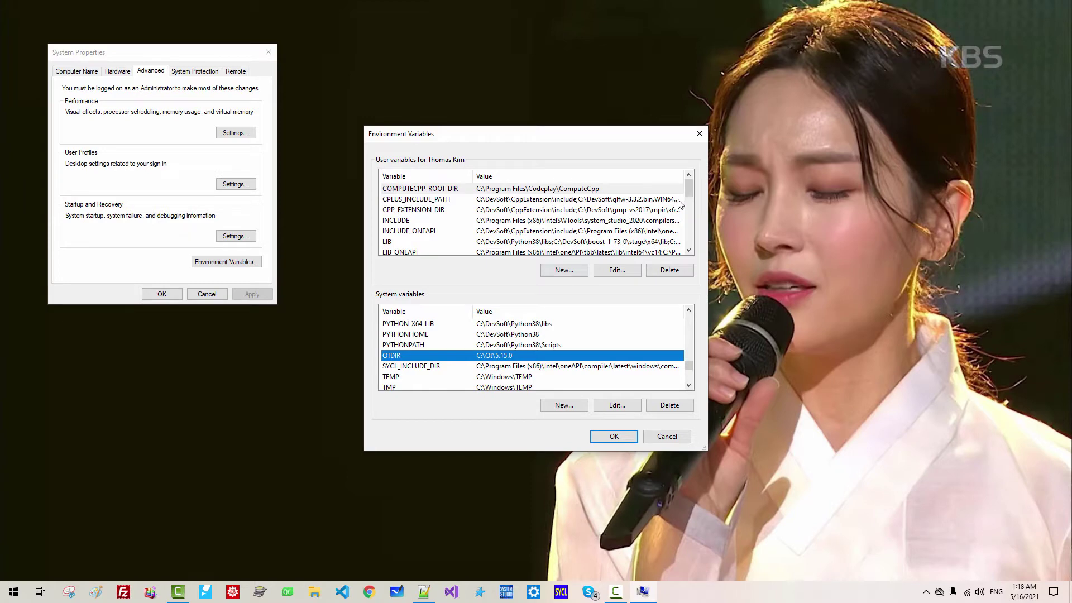
{"action": "left_click_drag", "start_coordinate": [685, 183], "coordinate": [683, 224]}
{"action": "left_click", "coordinate": [400, 191]}
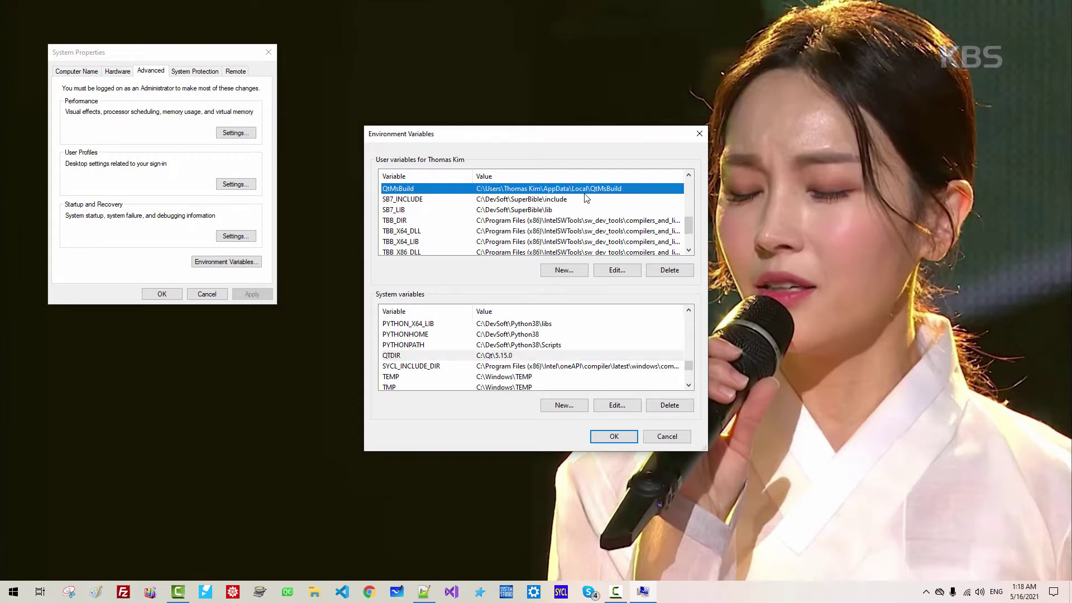
{"action": "left_click", "coordinate": [402, 356]}
{"action": "left_click", "coordinate": [405, 190]}
{"action": "left_click", "coordinate": [404, 357]}
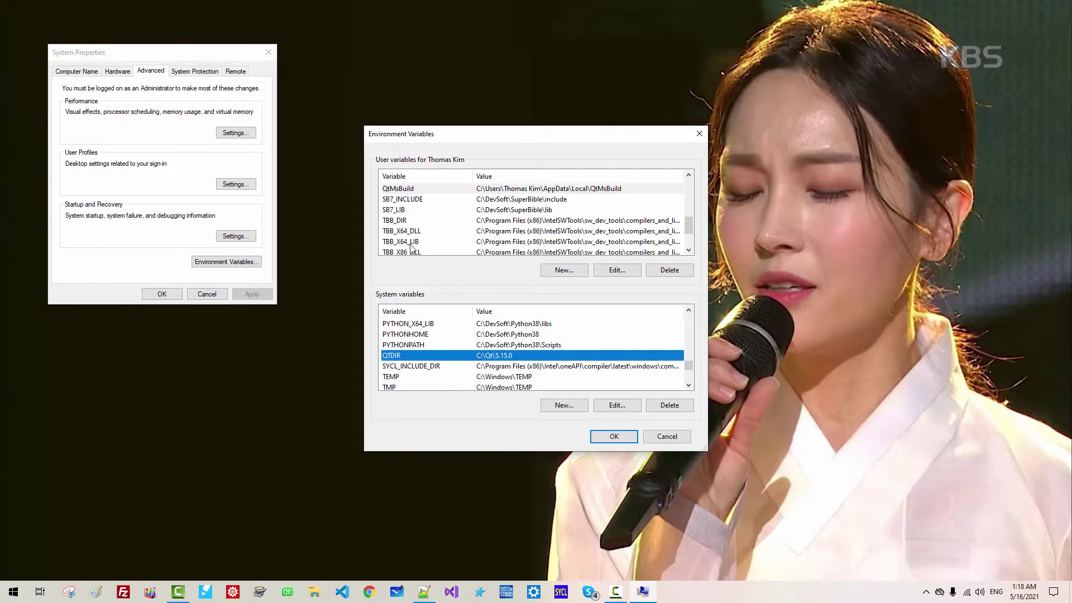
{"action": "left_click", "coordinate": [406, 190]}
{"action": "left_click", "coordinate": [397, 357]}
{"action": "left_click", "coordinate": [405, 189]}
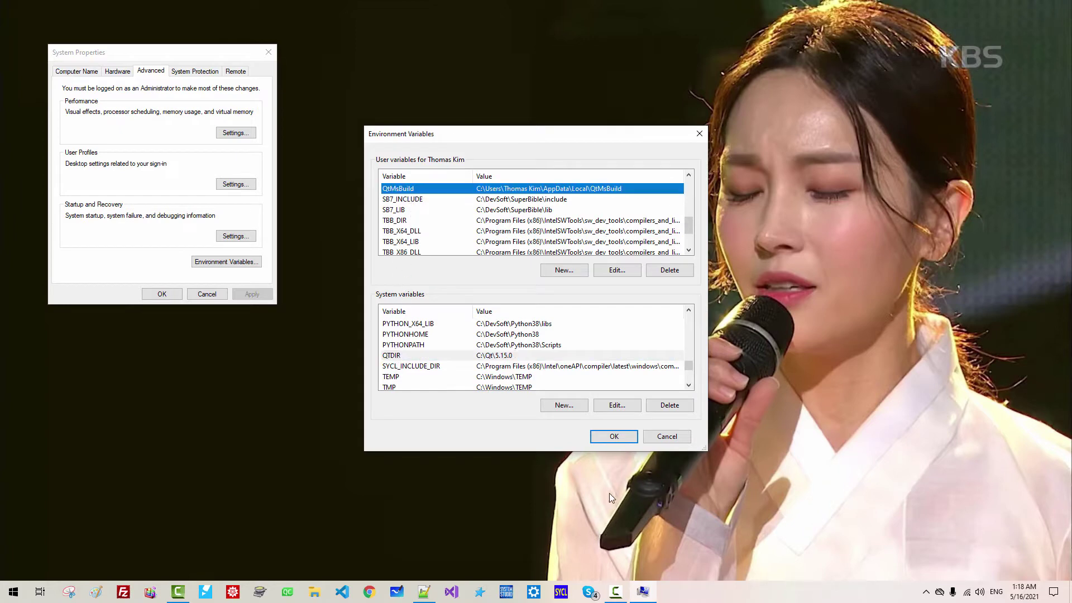
{"action": "left_click", "coordinate": [614, 436]}
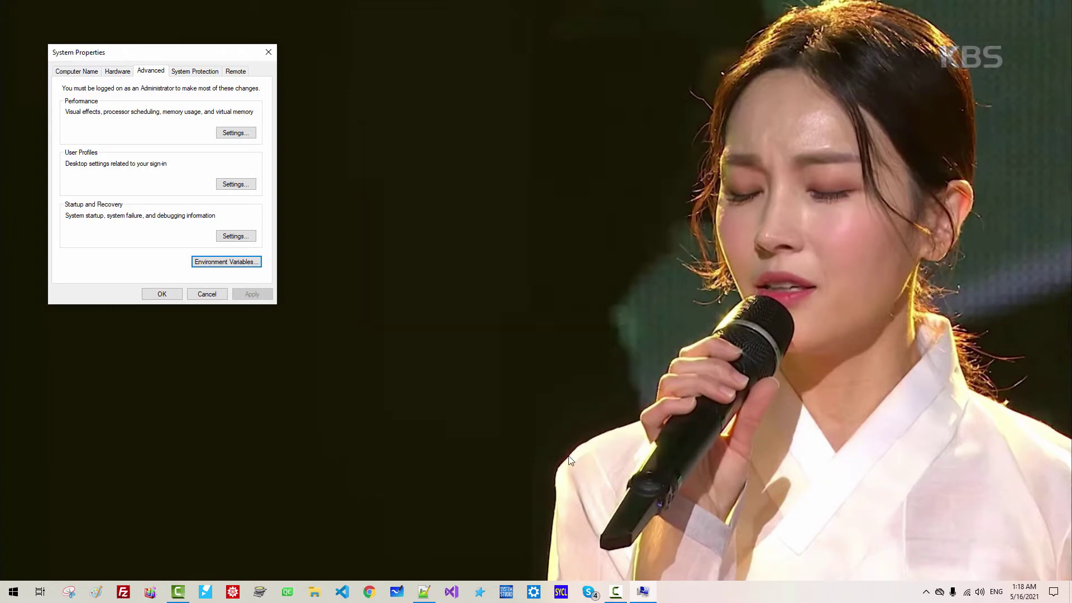
{"action": "left_click", "coordinate": [170, 297]}
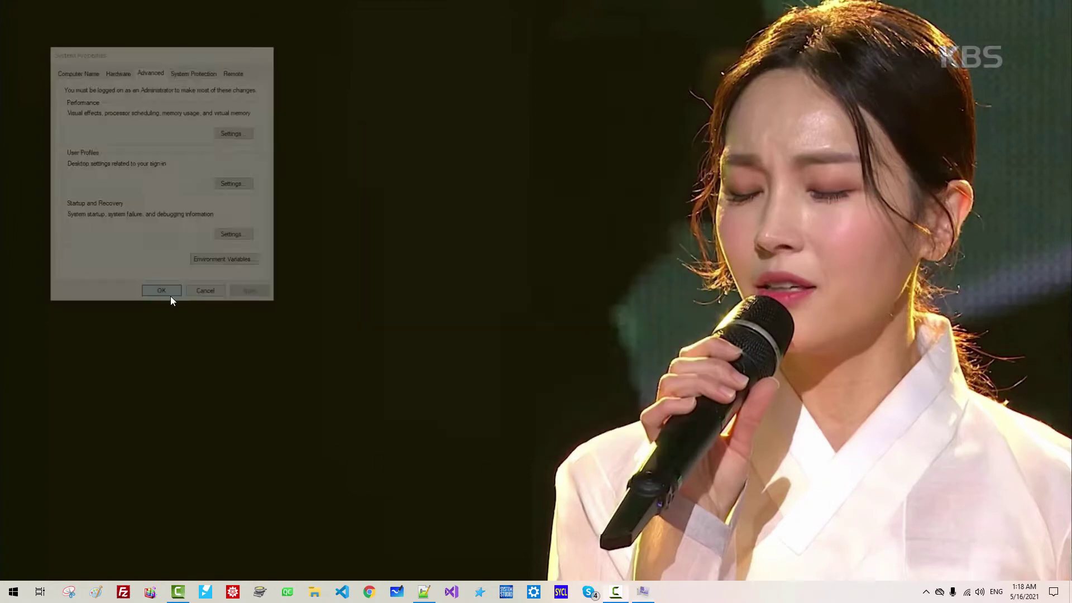
Launch Visual Studio 2019 and mark Qt Visual Studio Tools for uninstall in the Installed extensions list
{"action": "left_click", "coordinate": [451, 593]}
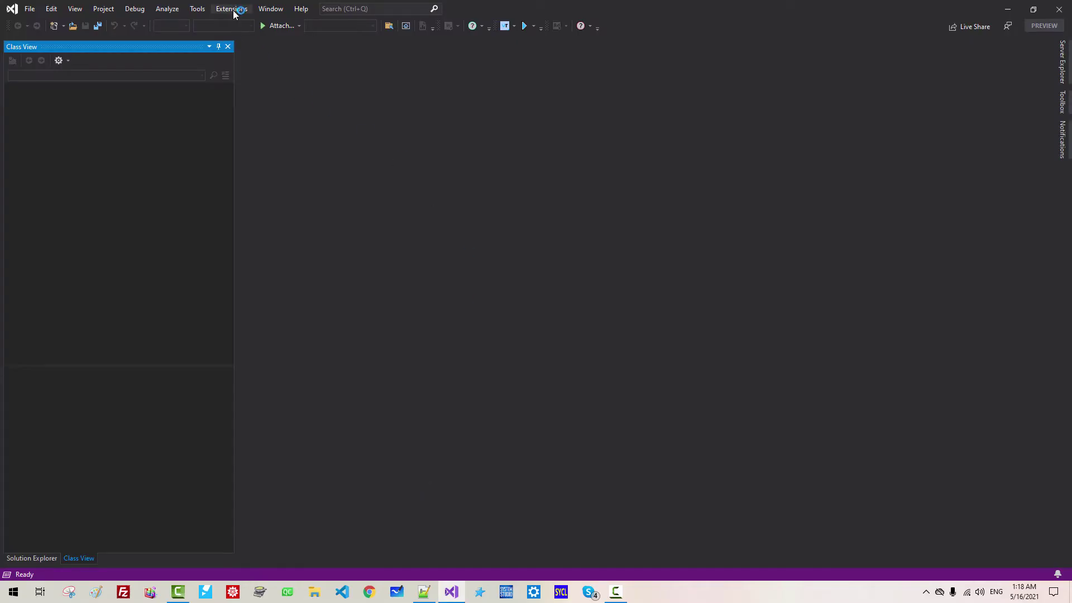
{"action": "left_click", "coordinate": [234, 13]}
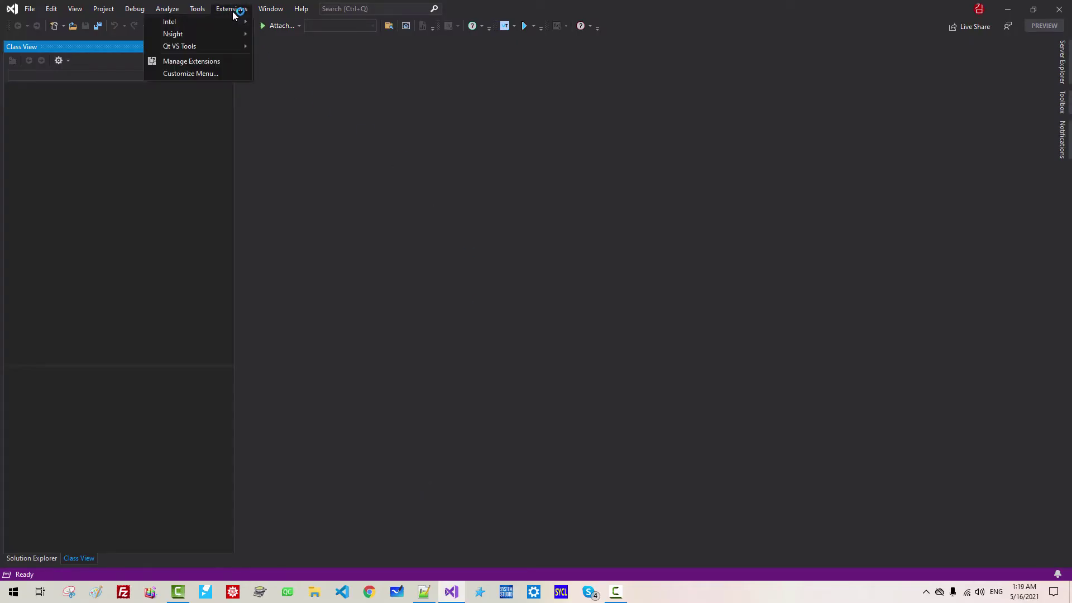
{"action": "left_click", "coordinate": [196, 63]}
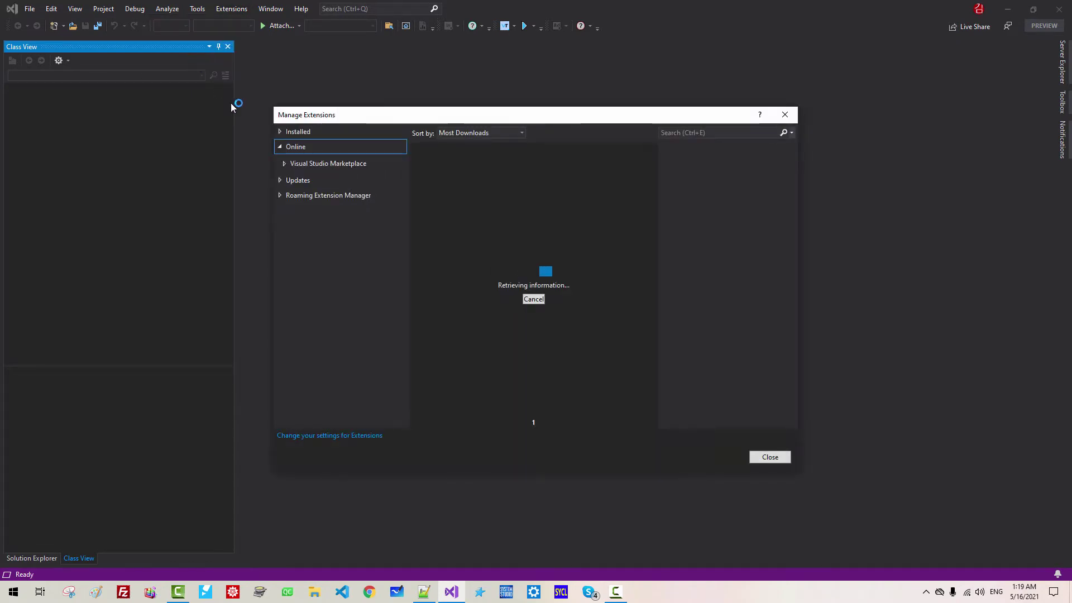
{"action": "left_click", "coordinate": [298, 132]}
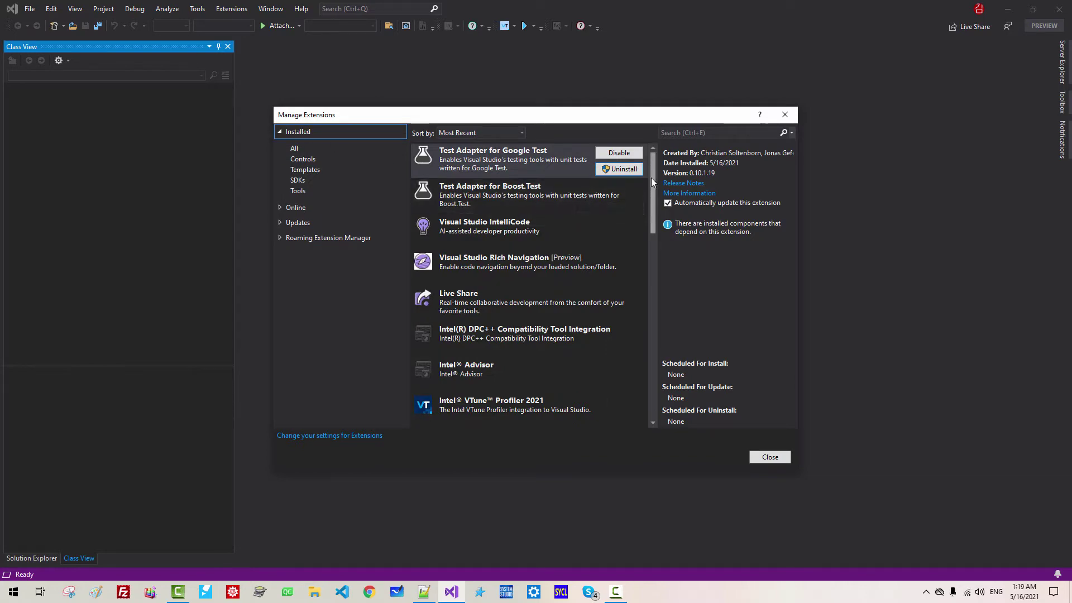
{"action": "left_click_drag", "start_coordinate": [651, 178], "coordinate": [634, 325]}
{"action": "left_click", "coordinate": [466, 304]}
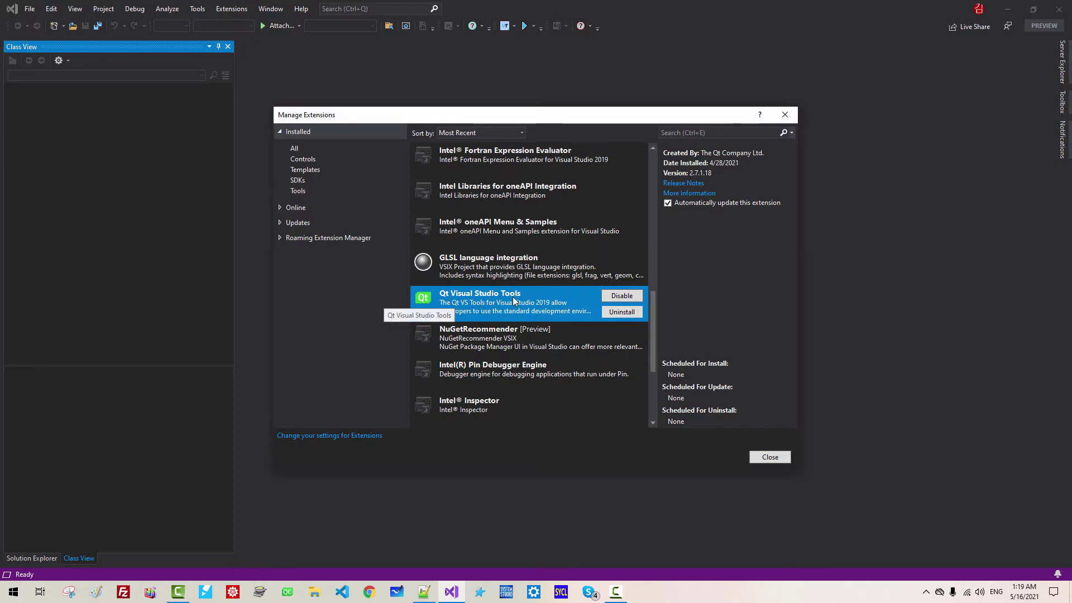
{"action": "left_click", "coordinate": [617, 314]}
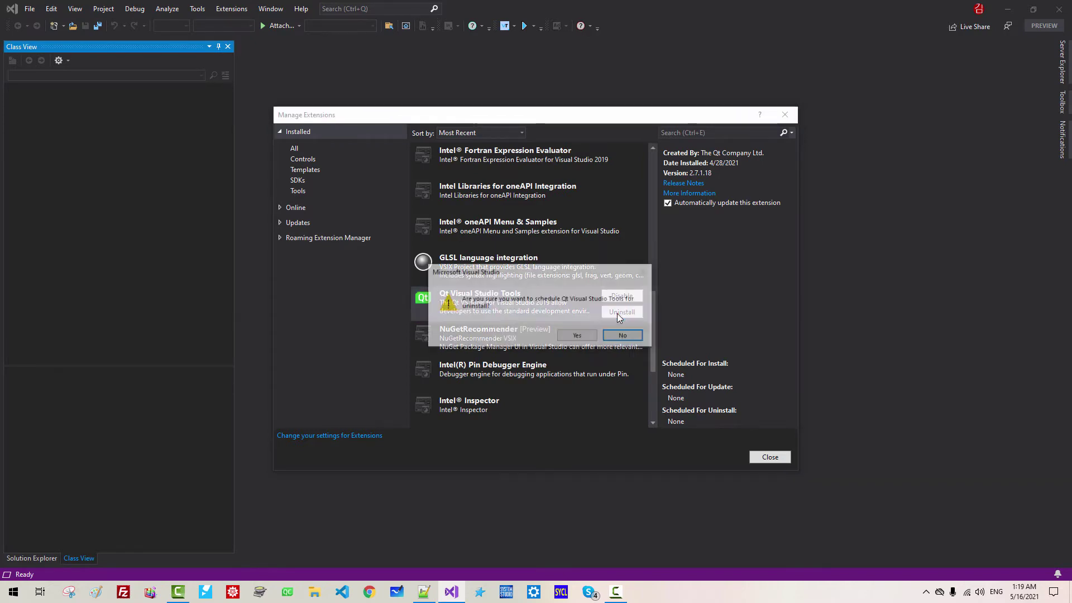
{"action": "left_click", "coordinate": [583, 336]}
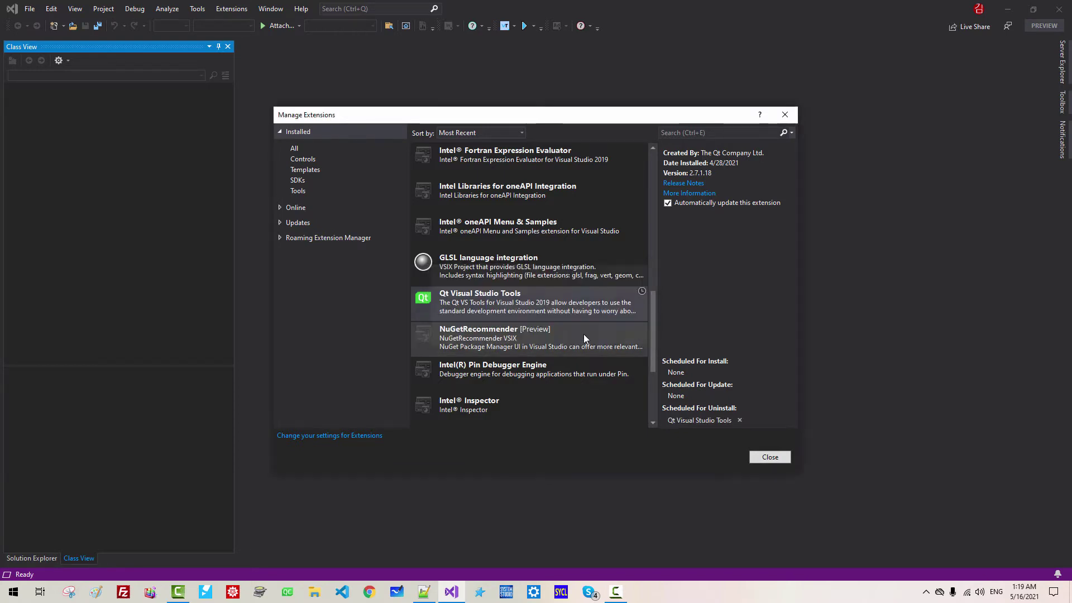
{"action": "left_click", "coordinate": [770, 457]}
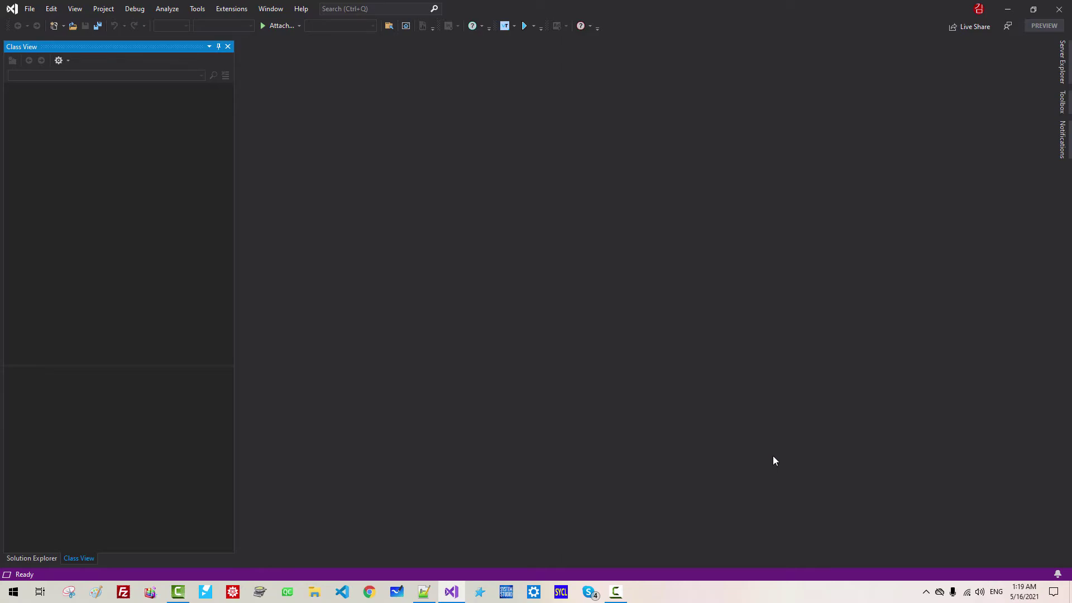
Exit Visual Studio and let the VSIX Installer apply the Qt Visual Studio Tools removal
{"action": "left_click", "coordinate": [1059, 11]}
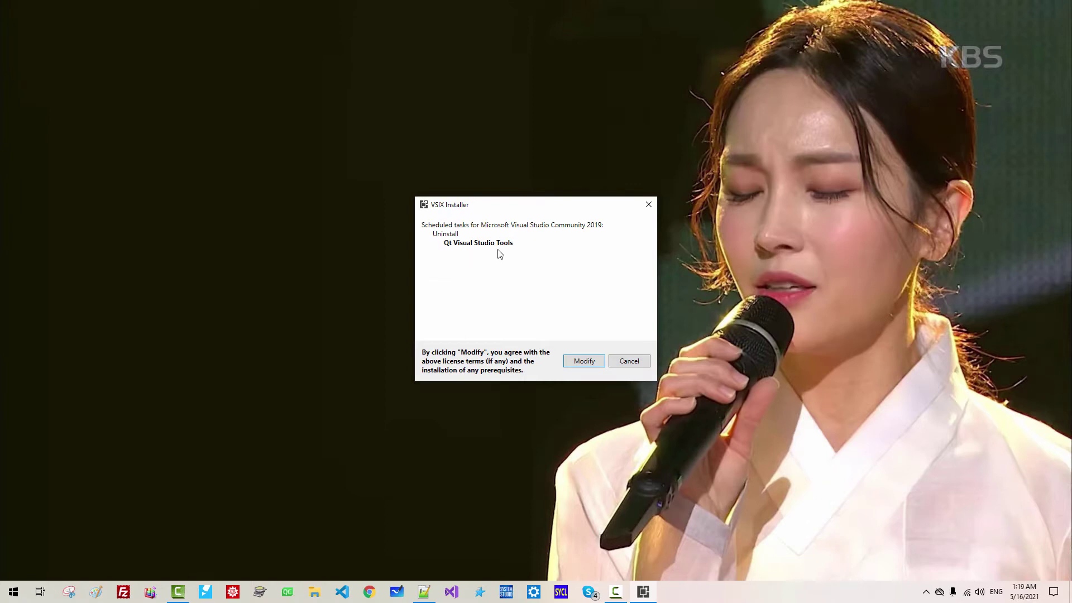
{"action": "left_click", "coordinate": [584, 361]}
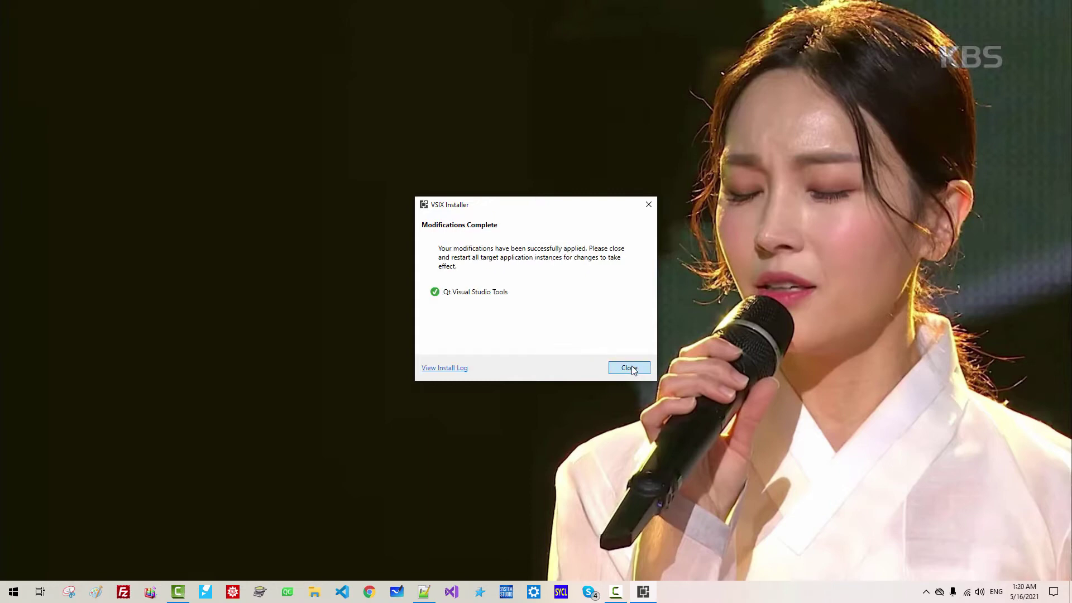
{"action": "left_click", "coordinate": [629, 368]}
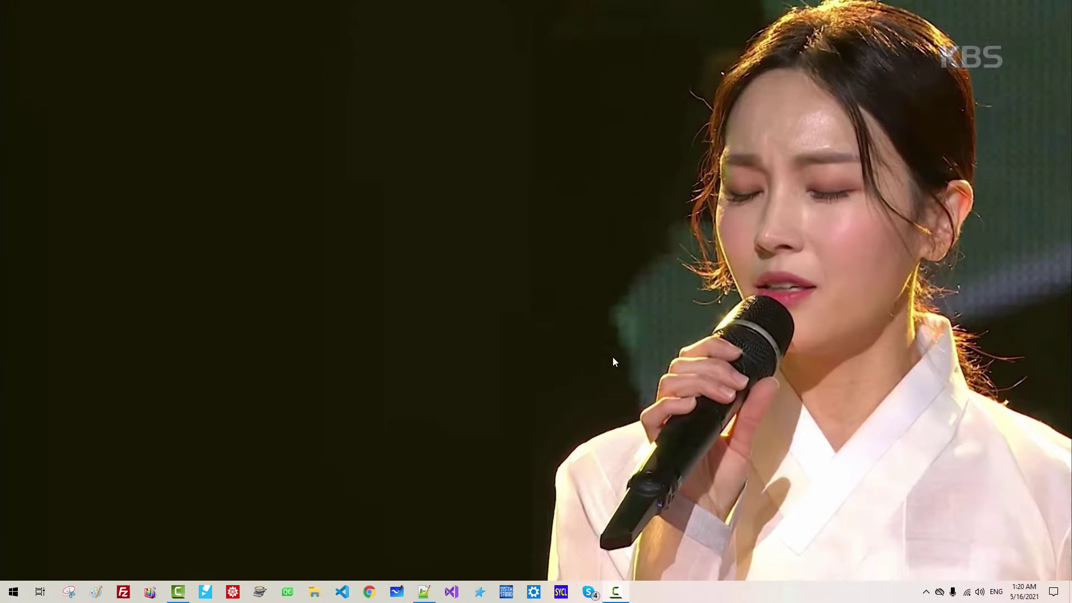
Reopen Visual Studio 2019, verify Qt Visual Studio Tools is gone from Installed extensions, then exit
{"action": "left_click", "coordinate": [456, 597]}
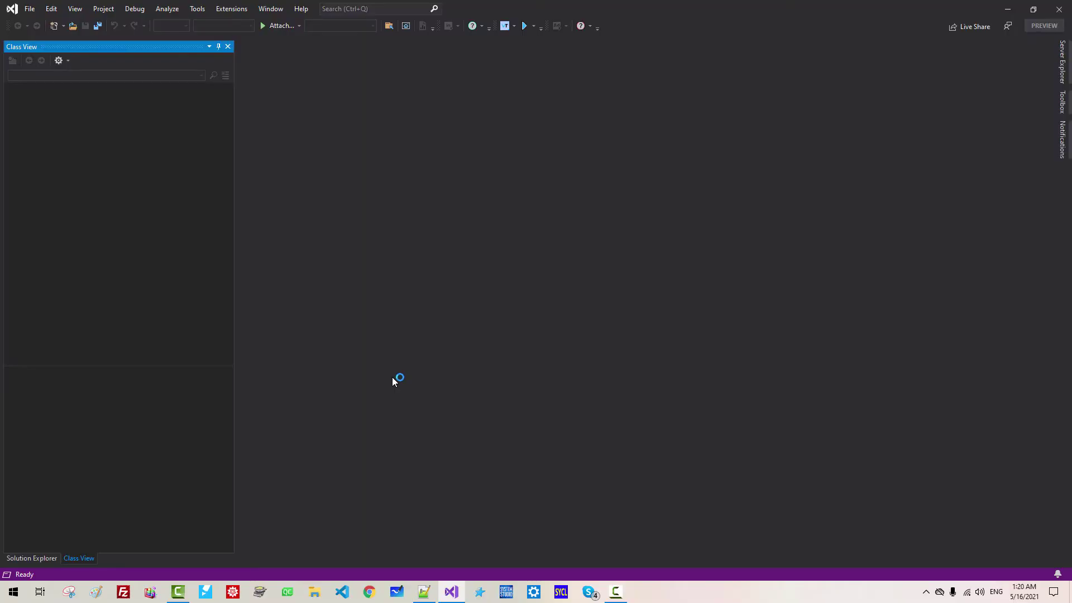
{"action": "left_click", "coordinate": [222, 10]}
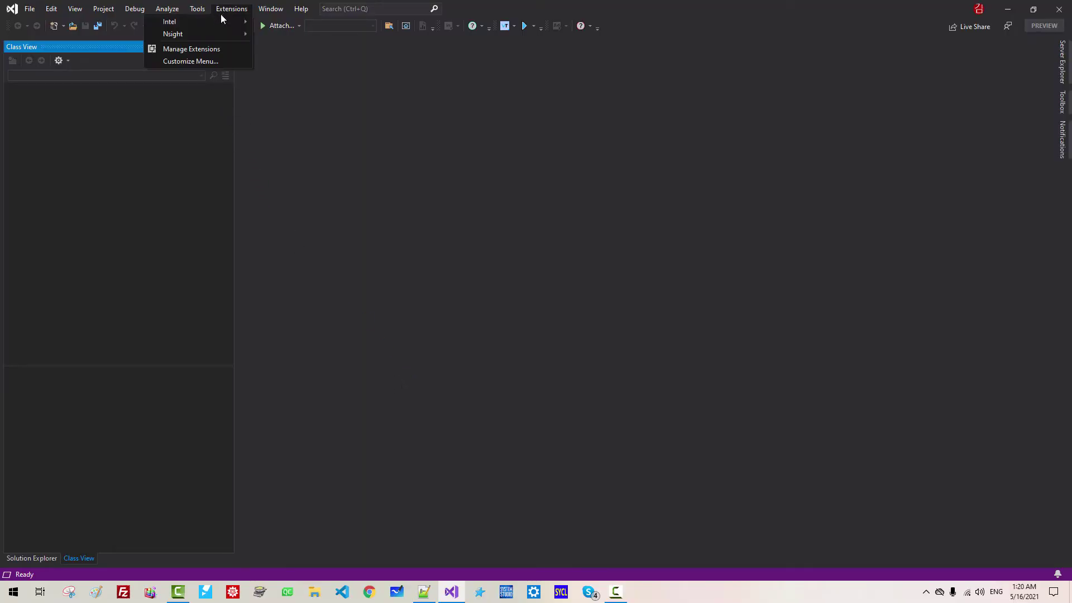
{"action": "left_click", "coordinate": [200, 49]}
{"action": "left_click", "coordinate": [322, 132]}
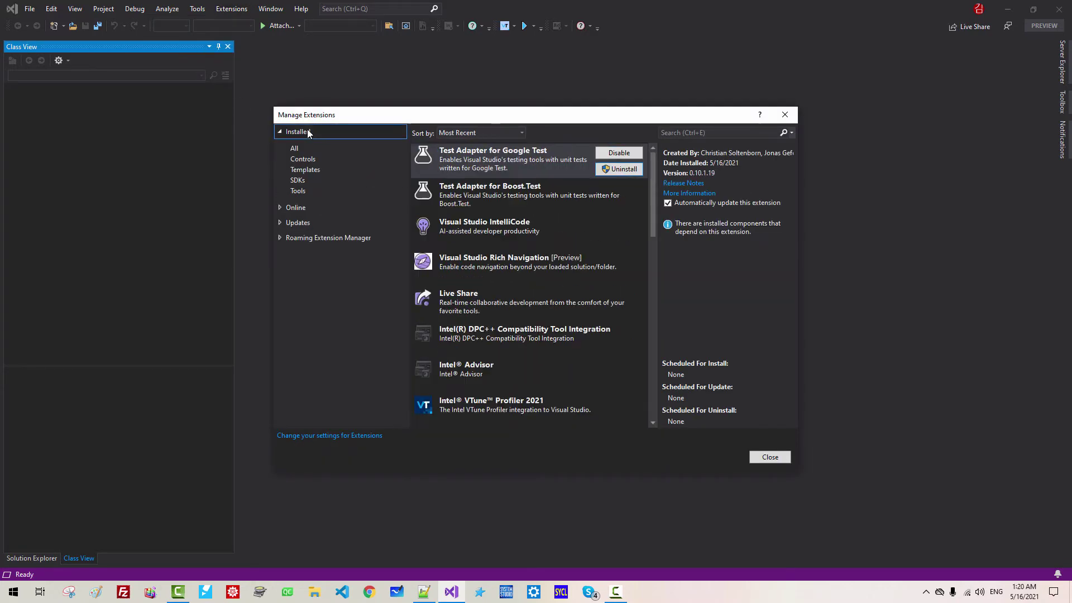
{"action": "left_click_drag", "start_coordinate": [650, 227], "coordinate": [640, 395]}
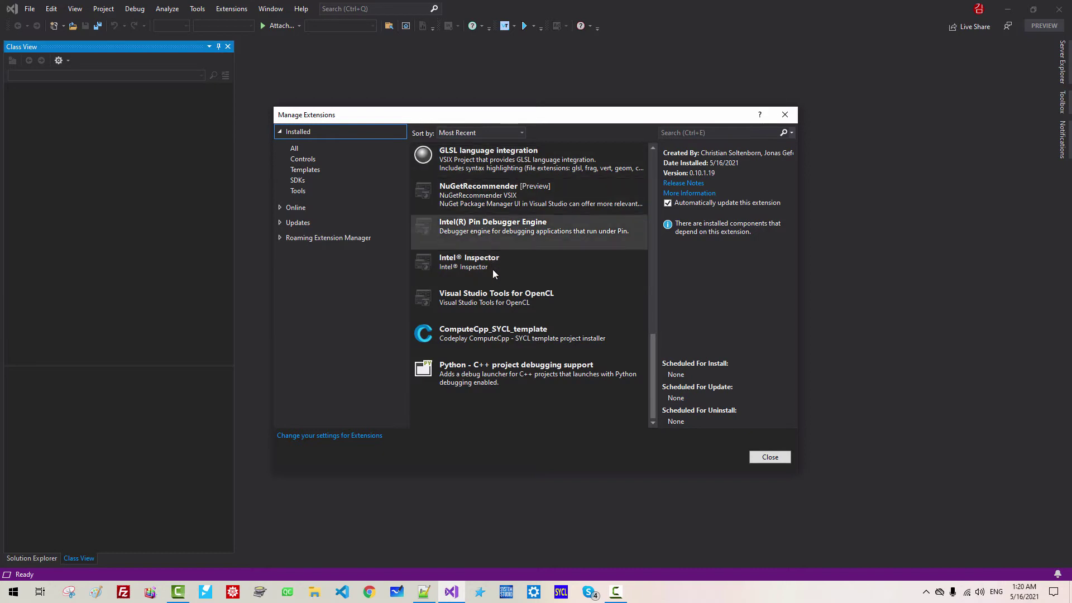
{"action": "left_click", "coordinate": [765, 459]}
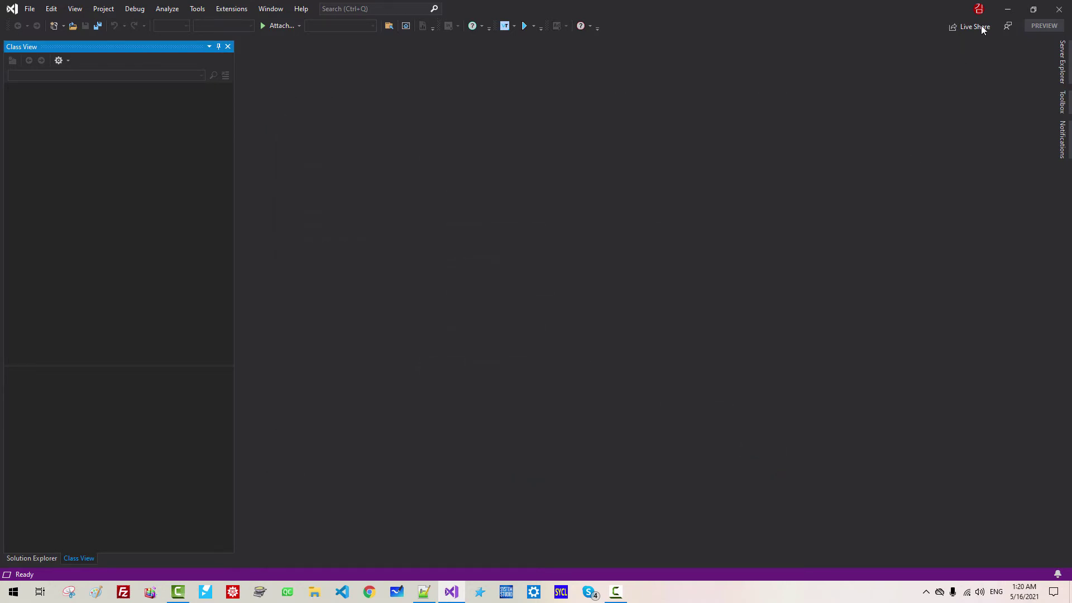
{"action": "left_click", "coordinate": [1059, 10]}
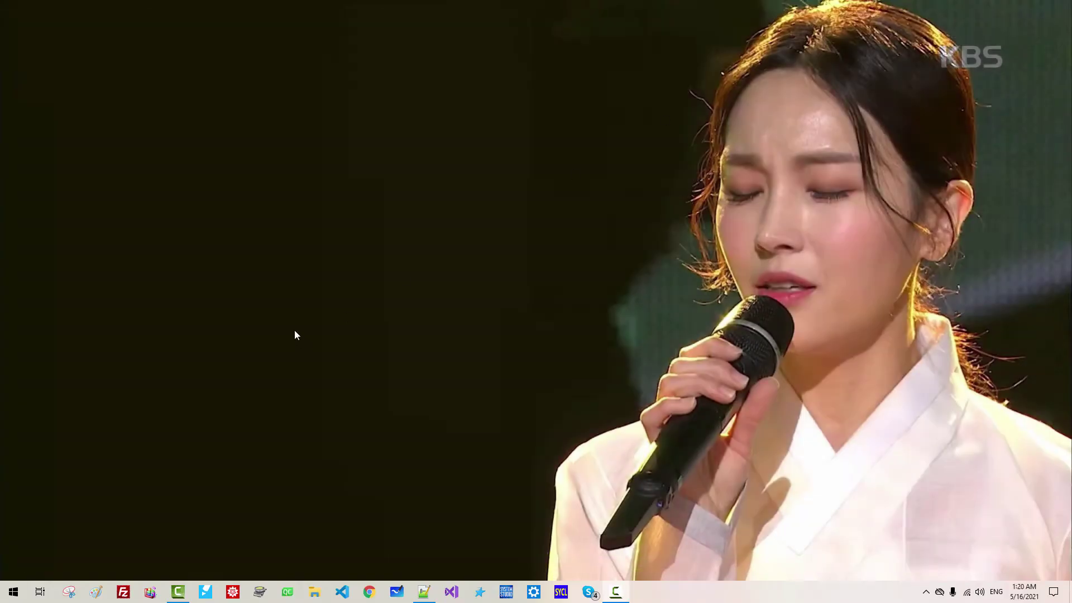
Search 'environ' to reach the system Environment Variables window
{"action": "right_click", "coordinate": [13, 592]}
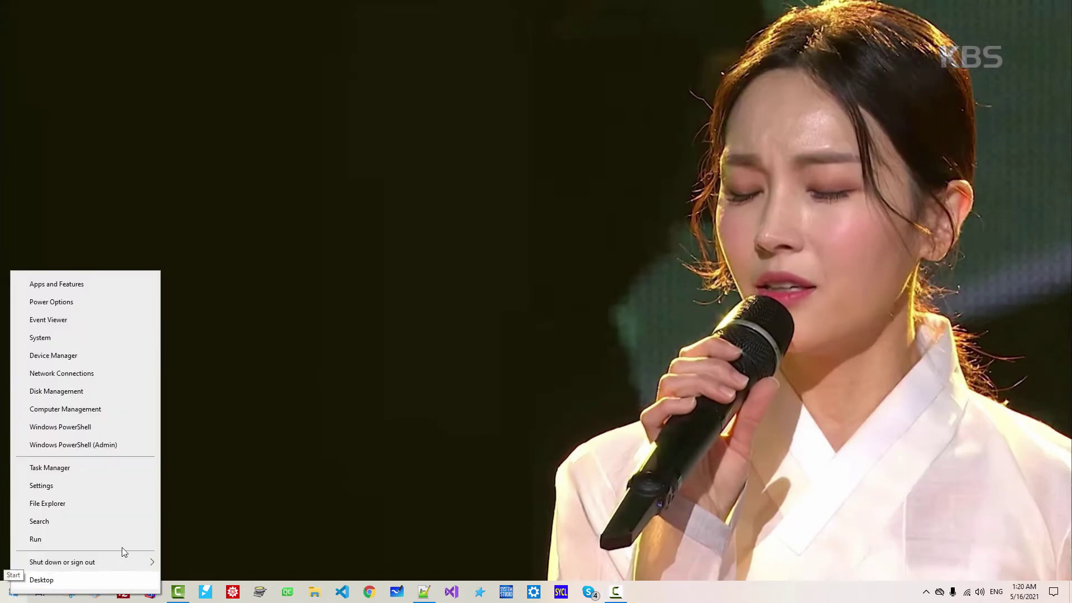
{"action": "left_click", "coordinate": [45, 523]}
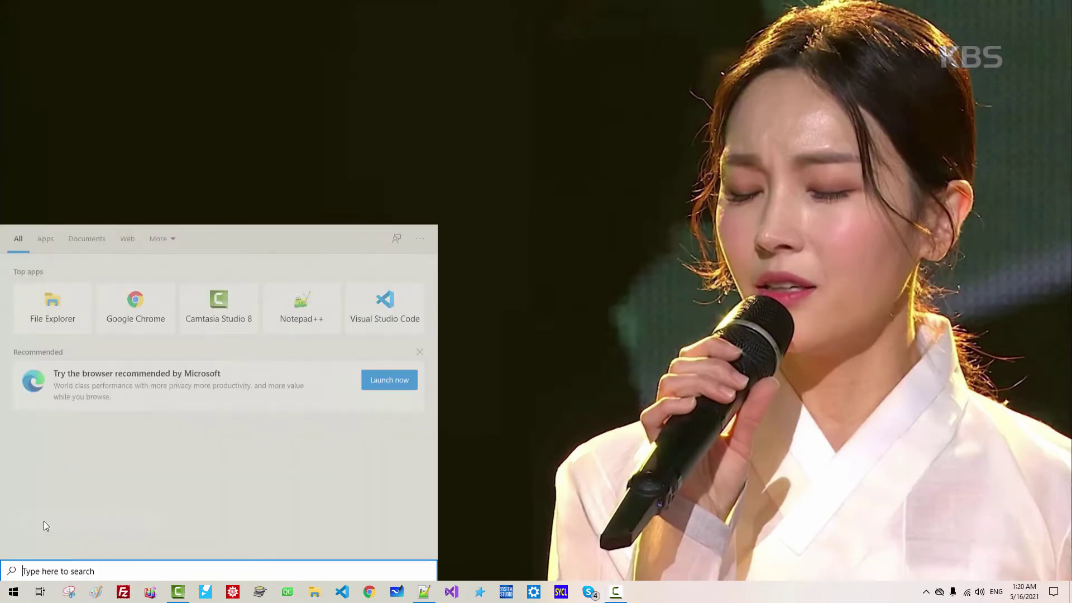
{"action": "type", "text": "environ"}
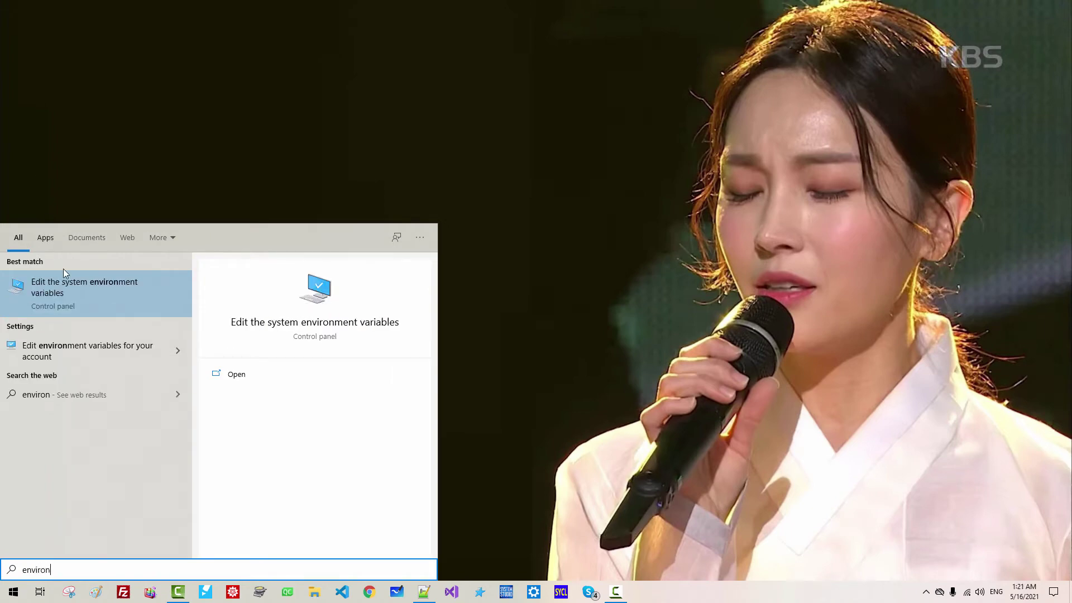
{"action": "left_click", "coordinate": [81, 298]}
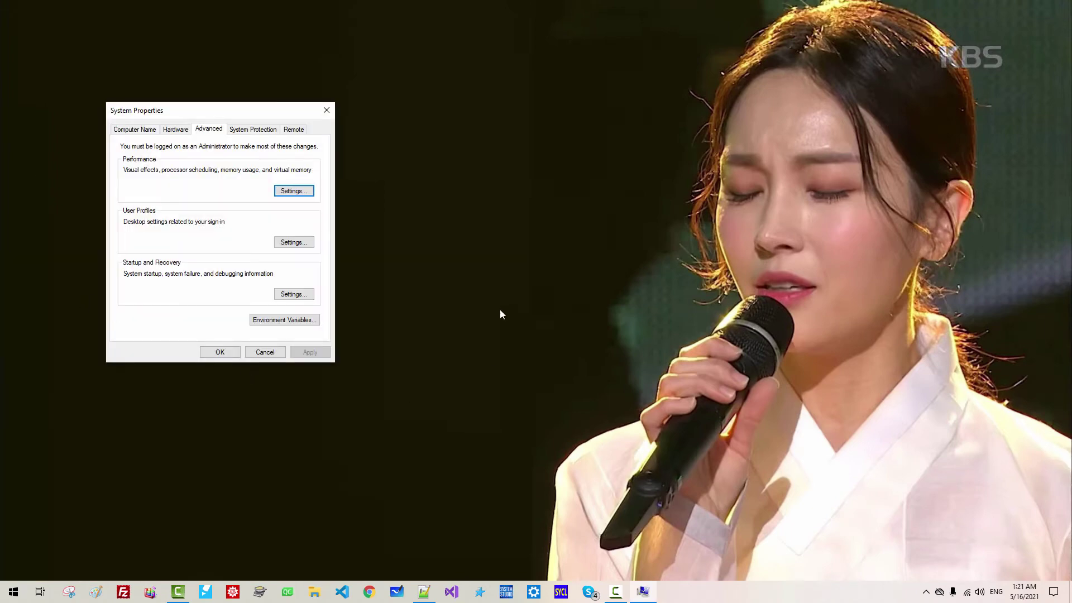
{"action": "left_click", "coordinate": [287, 321]}
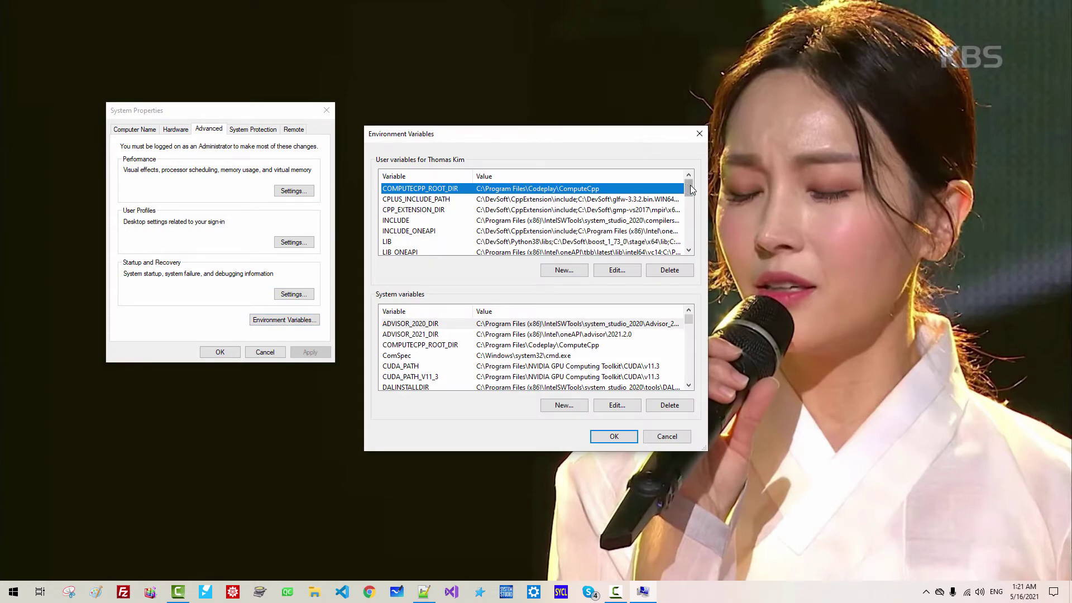
Open the QtMsBuild user variable for editing and select its folder path value
{"action": "left_click_drag", "start_coordinate": [689, 187], "coordinate": [690, 211]}
{"action": "left_click", "coordinate": [613, 242]}
{"action": "left_click", "coordinate": [615, 270]}
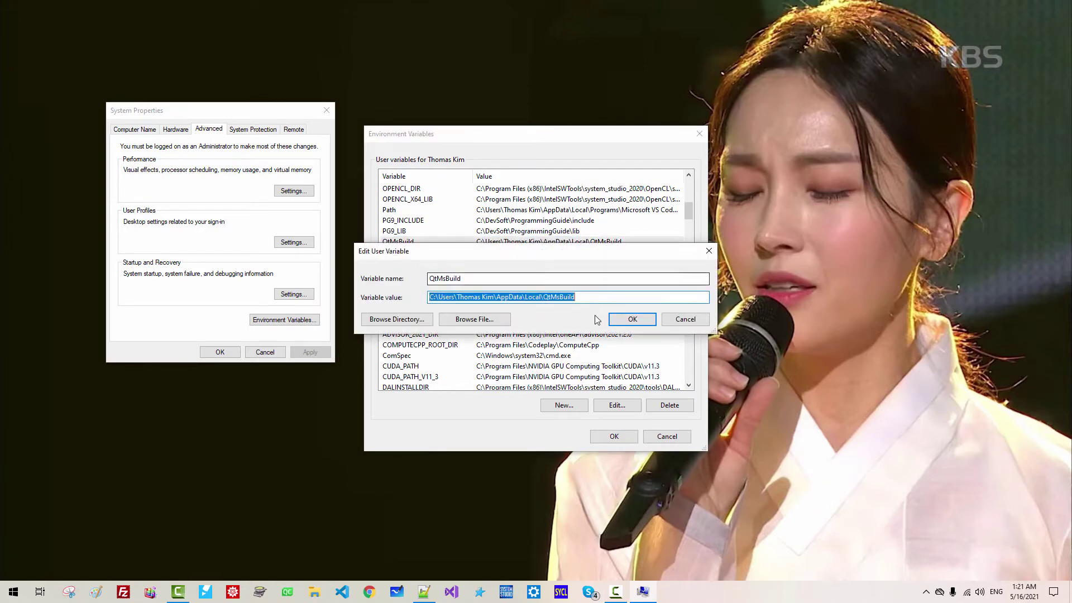
{"action": "left_click", "coordinate": [612, 298]}
{"action": "left_click_drag", "start_coordinate": [612, 297], "coordinate": [323, 302]}
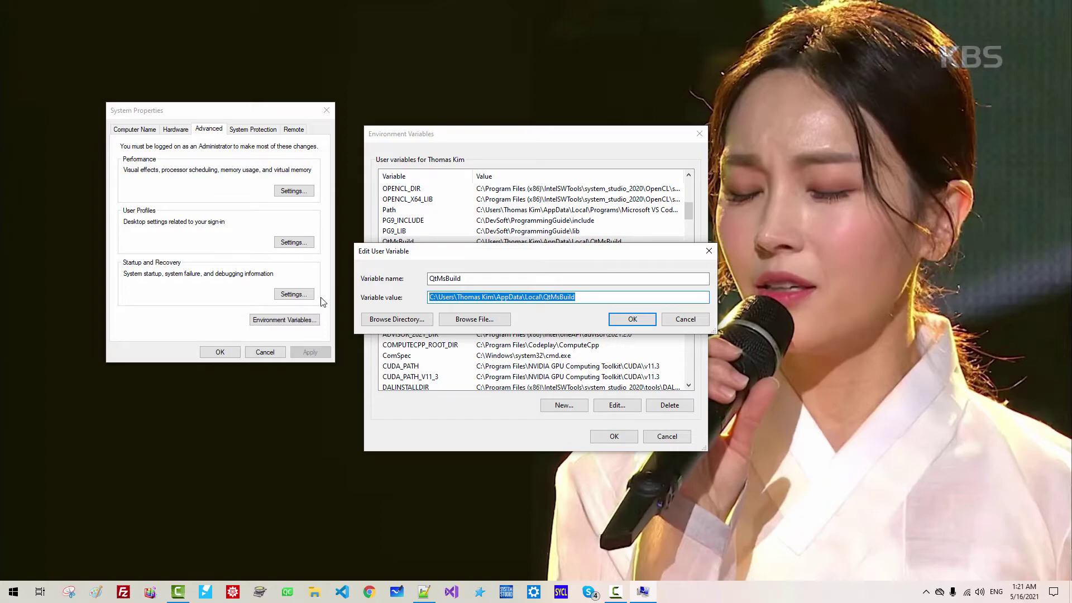
{"action": "left_click", "coordinate": [315, 595]}
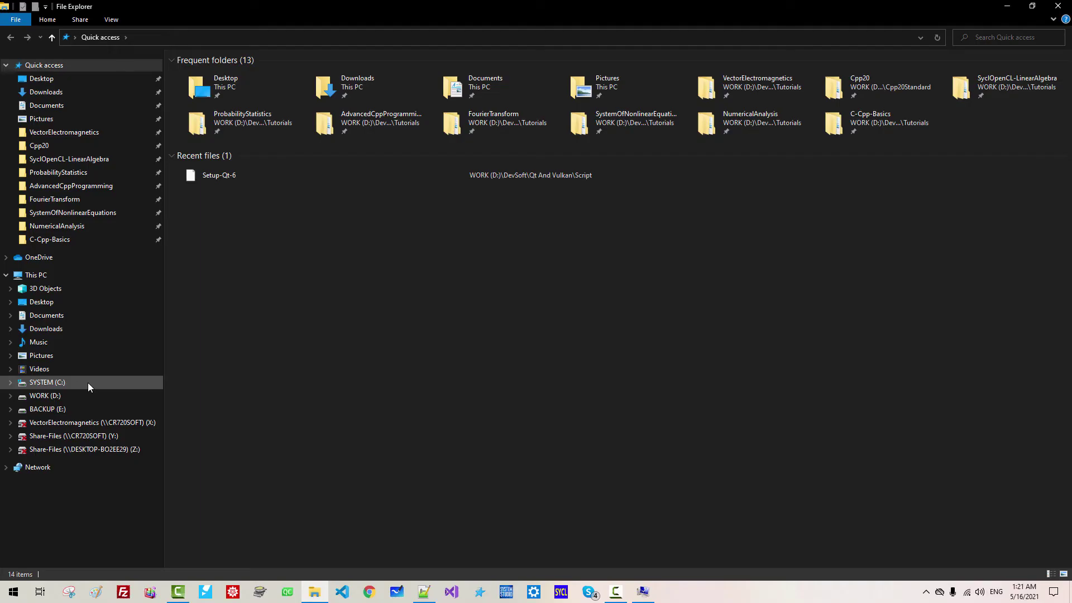
Browse to the user's home folder under C:\Users and turn on hidden items
{"action": "left_click", "coordinate": [88, 383]}
{"action": "double_click", "coordinate": [466, 18]}
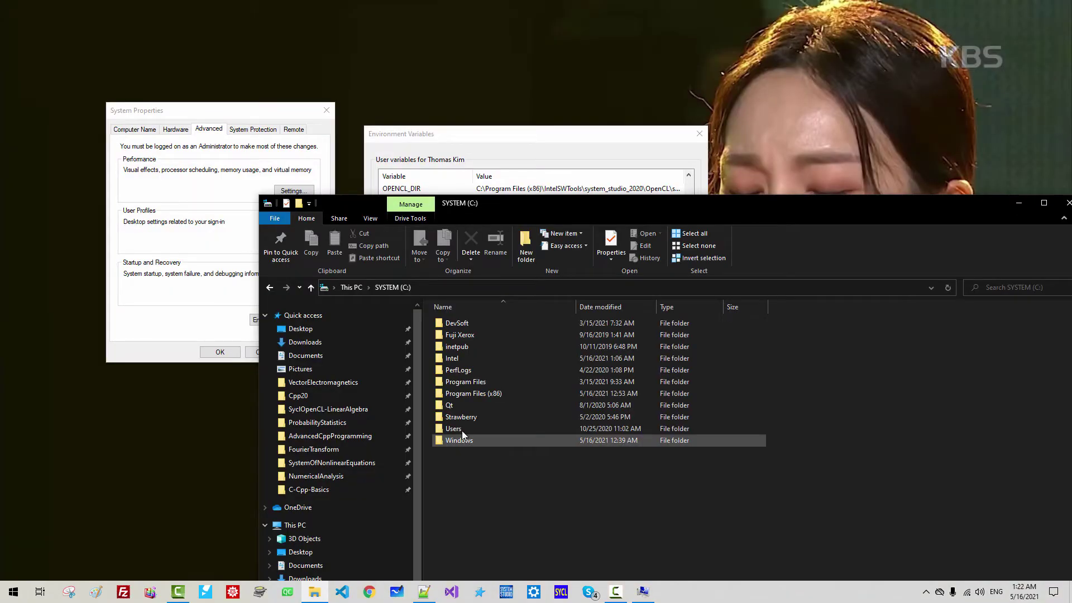
{"action": "double_click", "coordinate": [463, 430]}
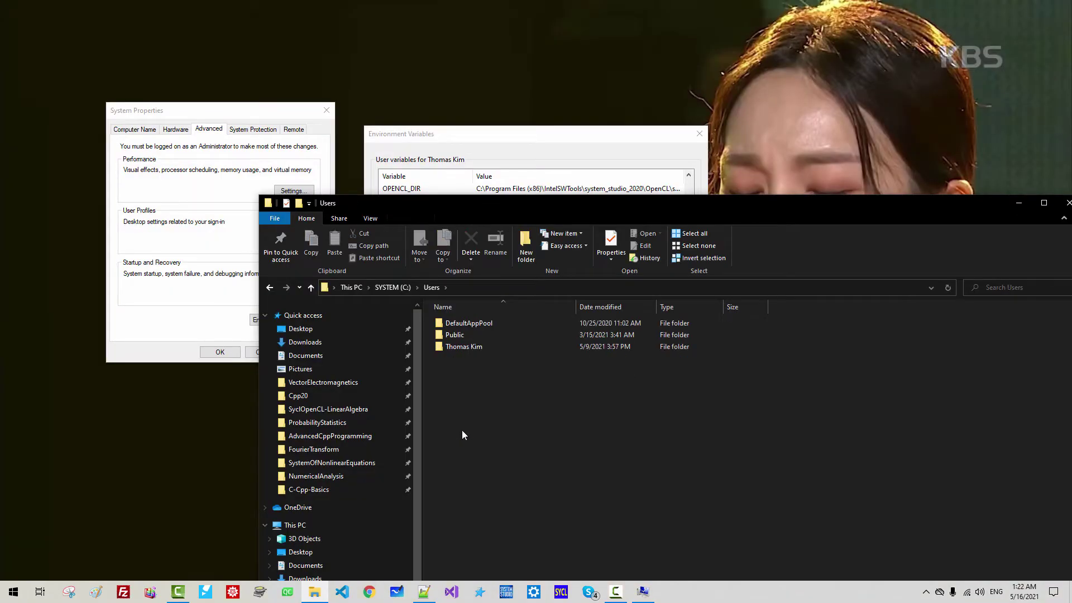
{"action": "double_click", "coordinate": [472, 347]}
{"action": "left_click_drag", "start_coordinate": [559, 200], "coordinate": [509, 125]}
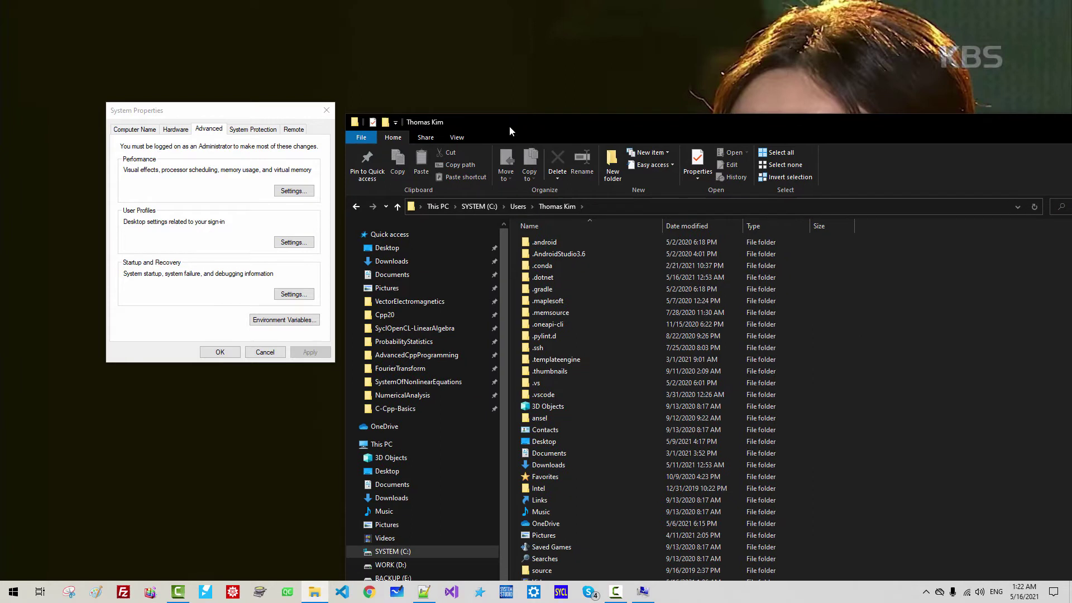
{"action": "left_click", "coordinate": [458, 137]}
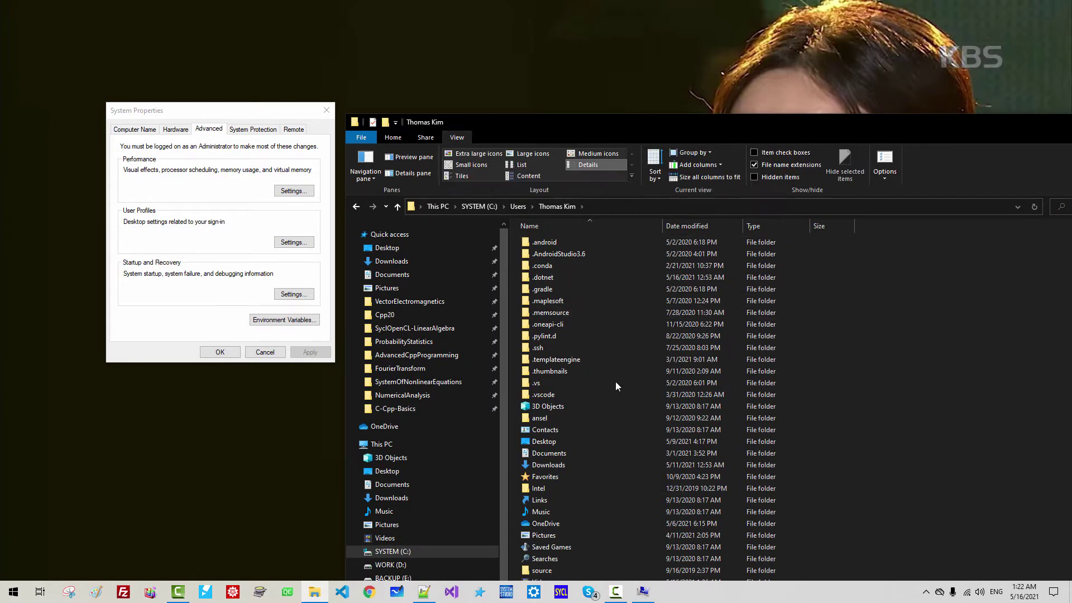
{"action": "left_click", "coordinate": [754, 177]}
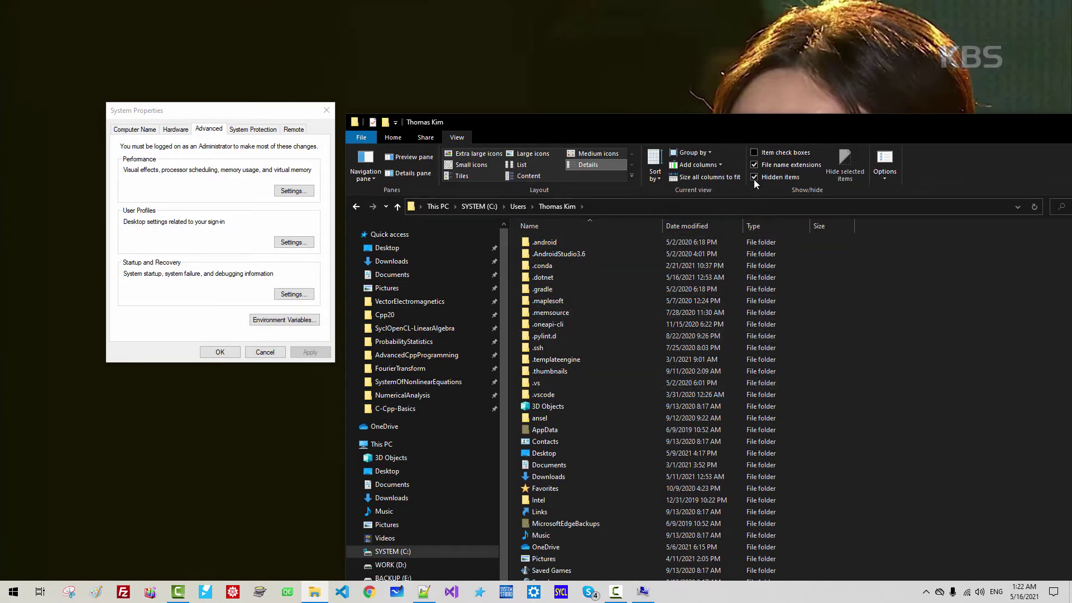
In AppData\Local, inspect the QtMsBuild folder and then delete it
{"action": "double_click", "coordinate": [550, 429]}
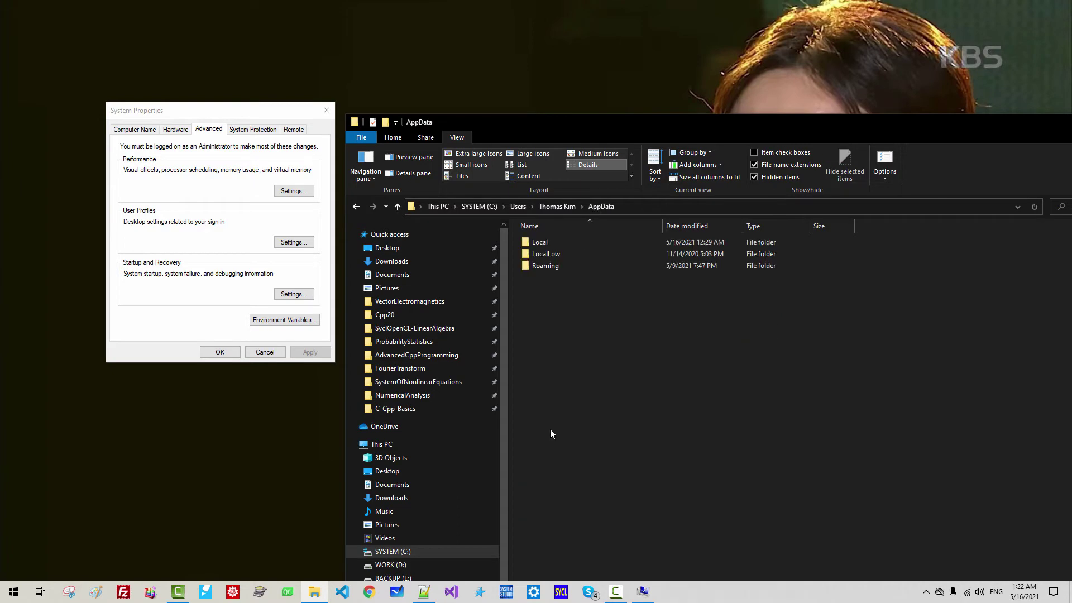
{"action": "double_click", "coordinate": [543, 243]}
{"action": "left_click_drag", "start_coordinate": [925, 127], "coordinate": [842, 377]}
{"action": "left_click_drag", "start_coordinate": [843, 372], "coordinate": [857, 90]}
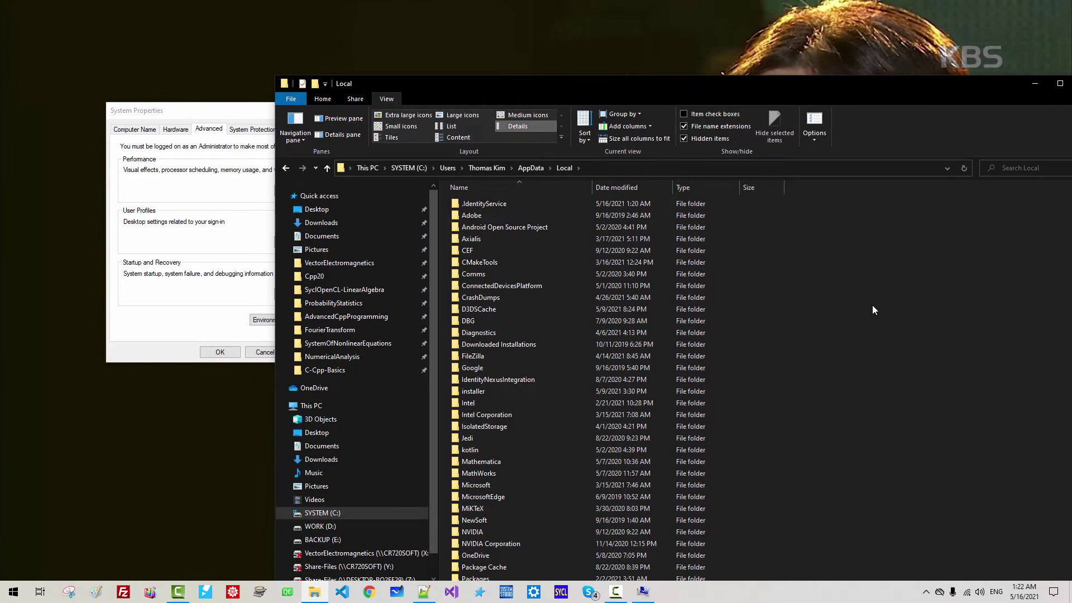
{"action": "scroll", "coordinate": [872, 305], "scroll_direction": "down", "scroll_amount": 4}
{"action": "left_click", "coordinate": [474, 510]}
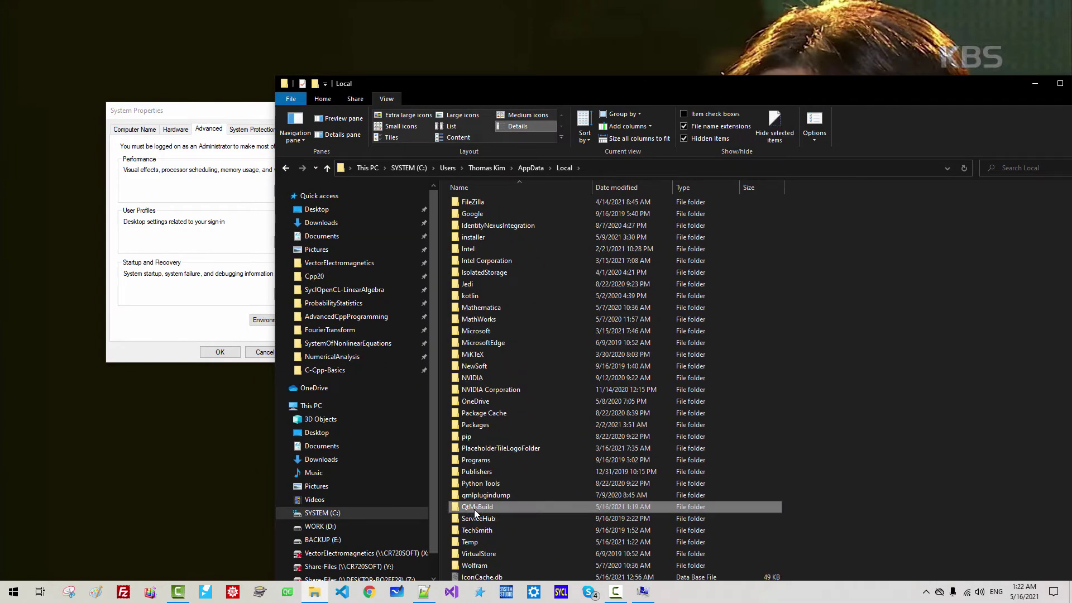
{"action": "double_click", "coordinate": [474, 509]}
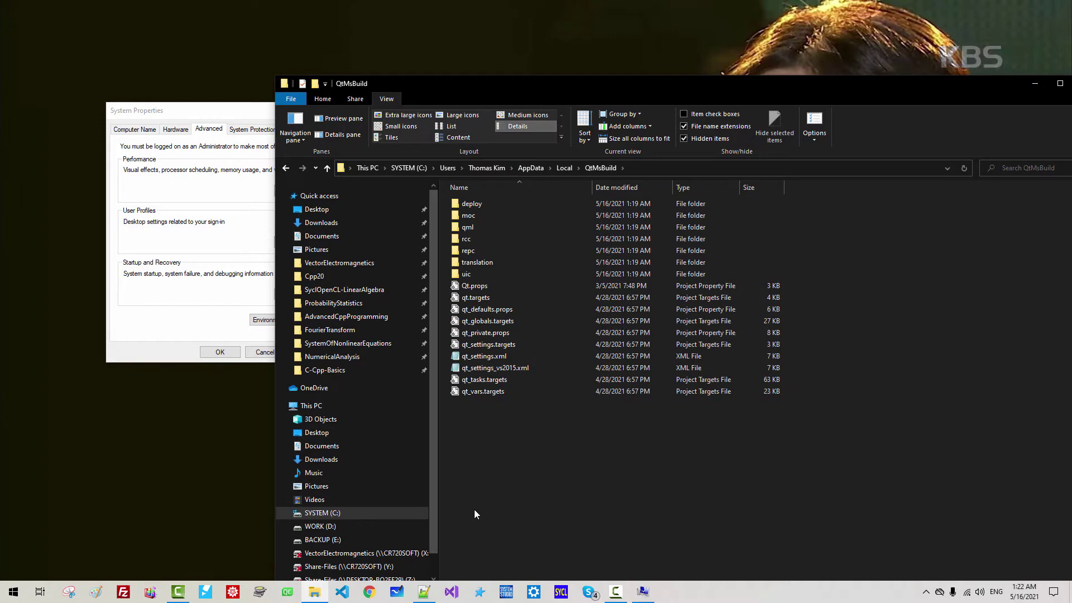
{"action": "left_click", "coordinate": [579, 167]}
{"action": "left_click", "coordinate": [565, 168]}
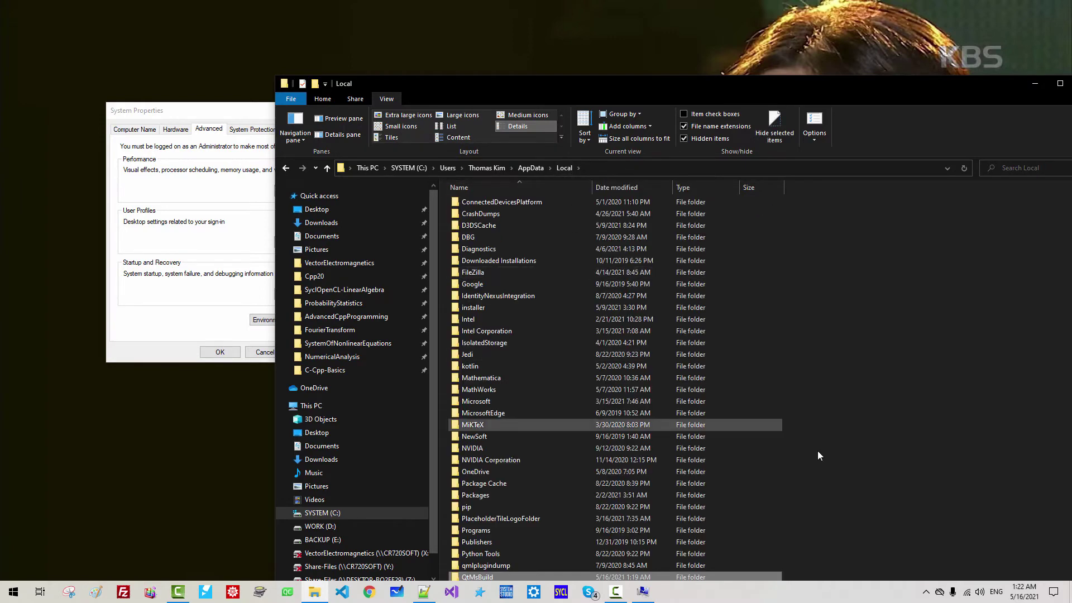
{"action": "scroll", "coordinate": [844, 457], "scroll_direction": "down", "scroll_amount": 2}
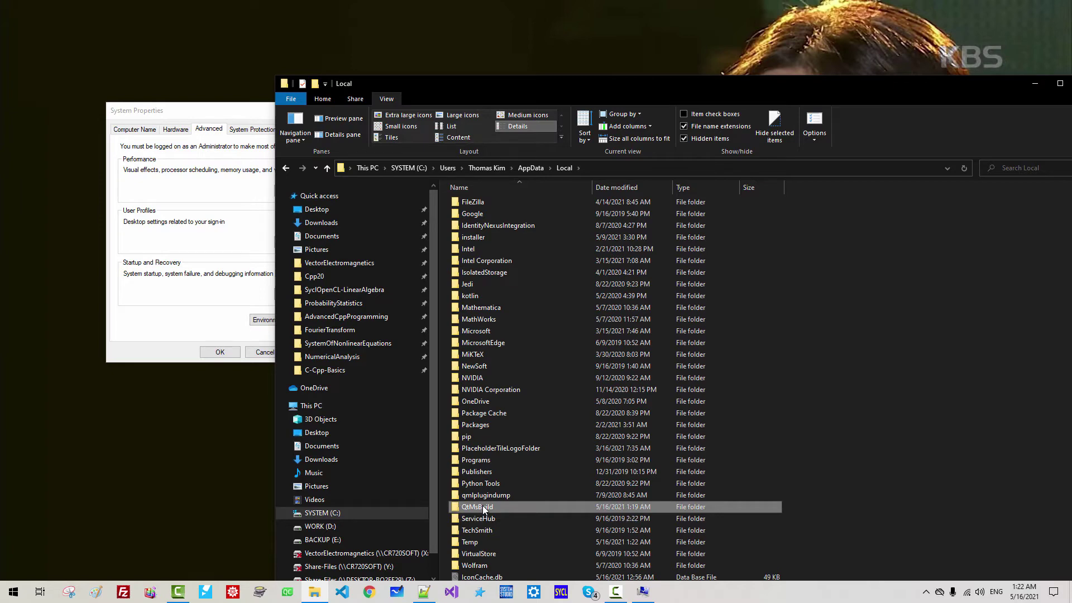
{"action": "key", "text": "Delete"}
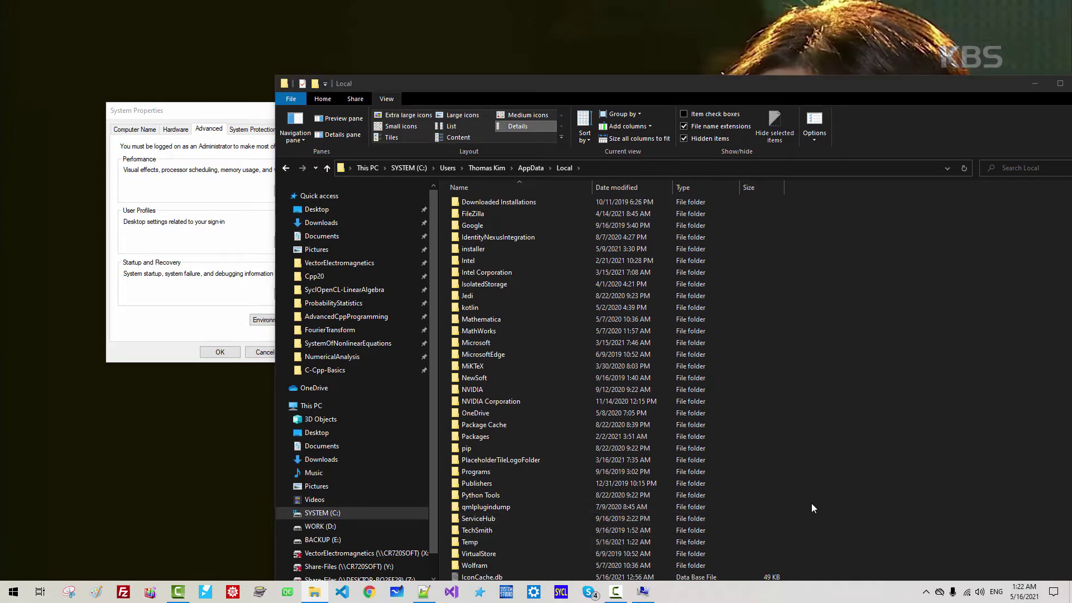
Cancel the QtMsBuild edit, delete the QtMsBuild user variable, and confirm both dialogs with OK
{"action": "left_click", "coordinate": [1035, 83]}
{"action": "double_click", "coordinate": [425, 241]}
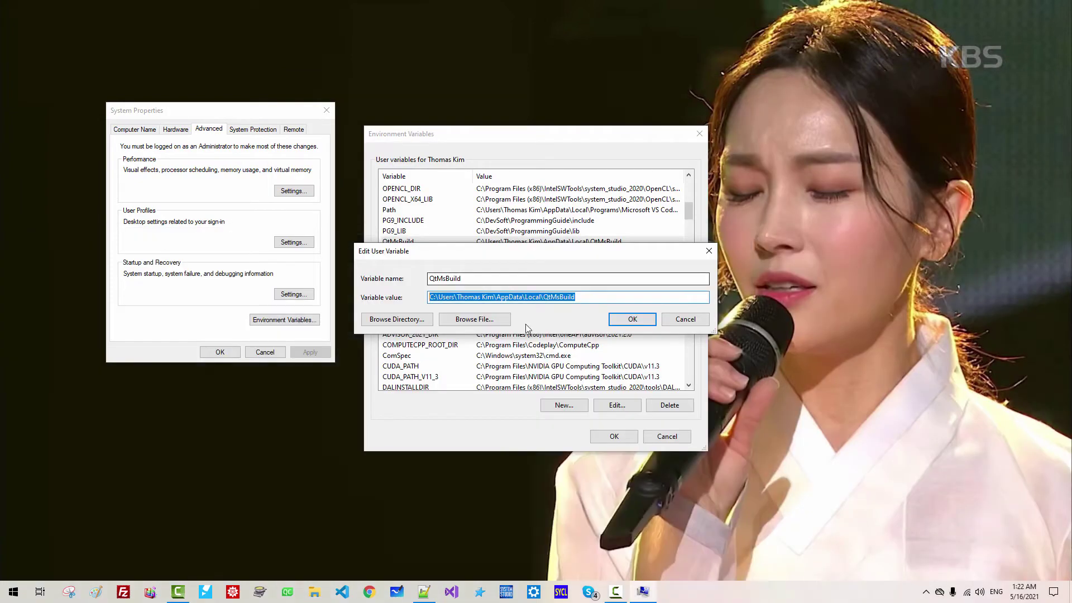
{"action": "left_click", "coordinate": [684, 321]}
{"action": "left_click", "coordinate": [417, 247]}
{"action": "left_click", "coordinate": [666, 273]}
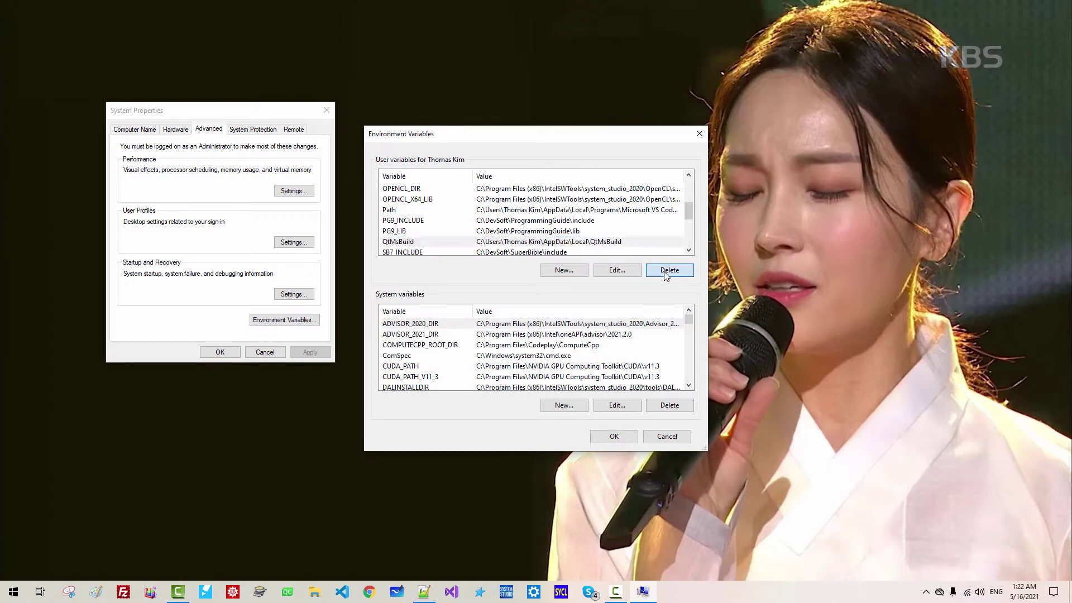
{"action": "left_click", "coordinate": [615, 438]}
{"action": "left_click", "coordinate": [224, 357]}
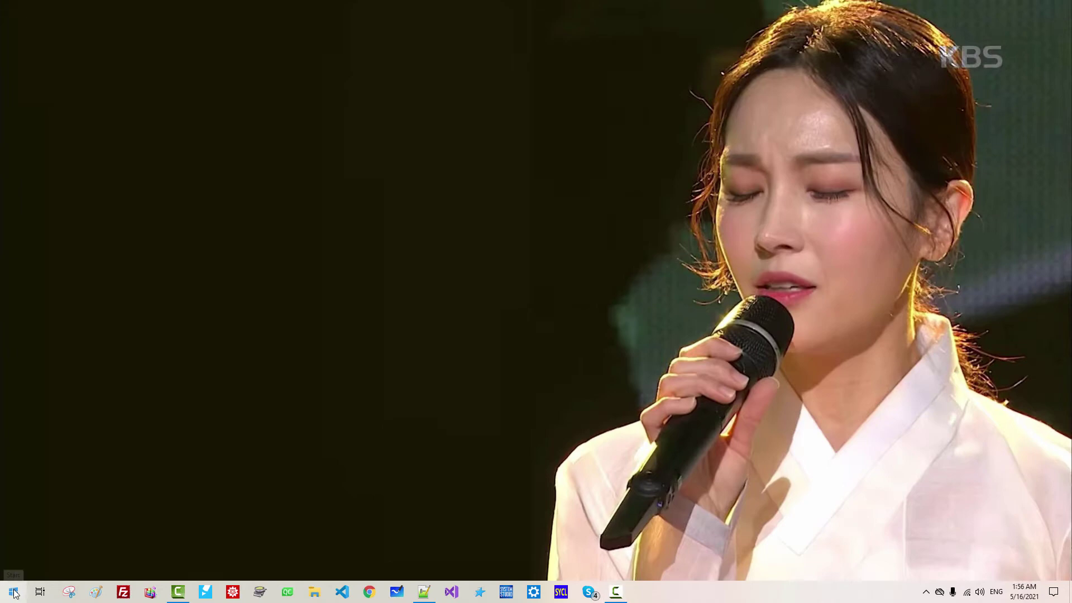
Search 'add' to open Apps & features and start uninstalling Android Studio
{"action": "right_click", "coordinate": [13, 592]}
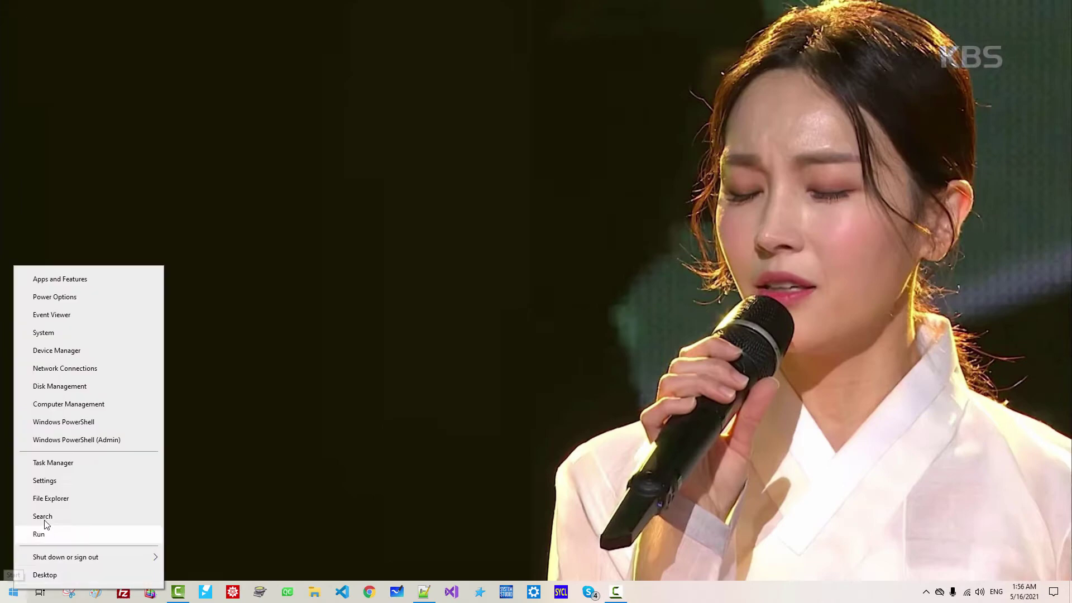
{"action": "left_click", "coordinate": [44, 519]}
{"action": "type", "text": "add"}
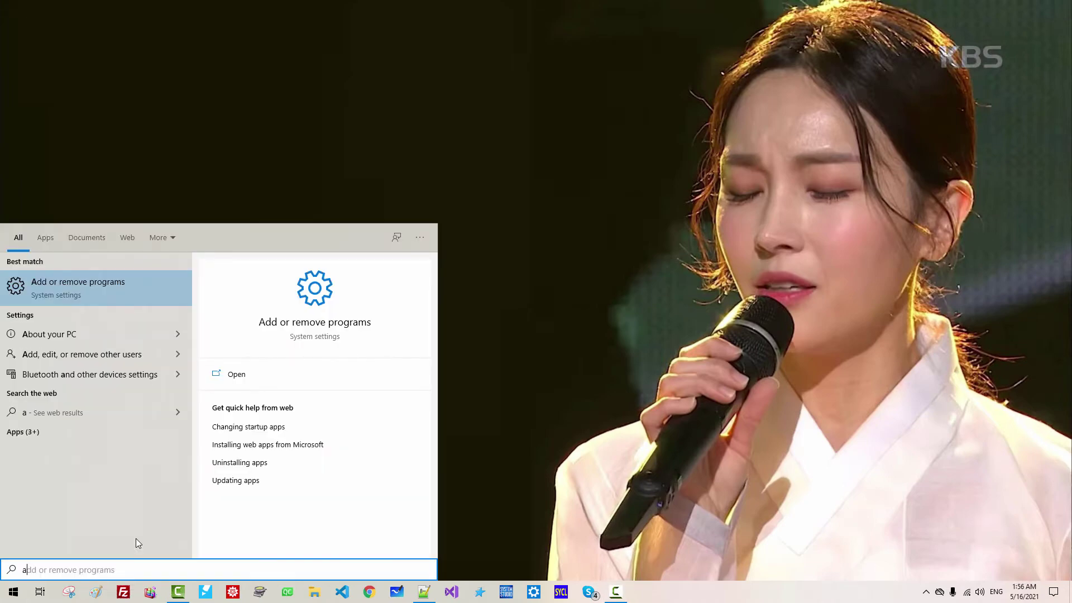
{"action": "left_click", "coordinate": [103, 290]}
{"action": "scroll", "coordinate": [531, 363], "scroll_direction": "down", "scroll_amount": 2}
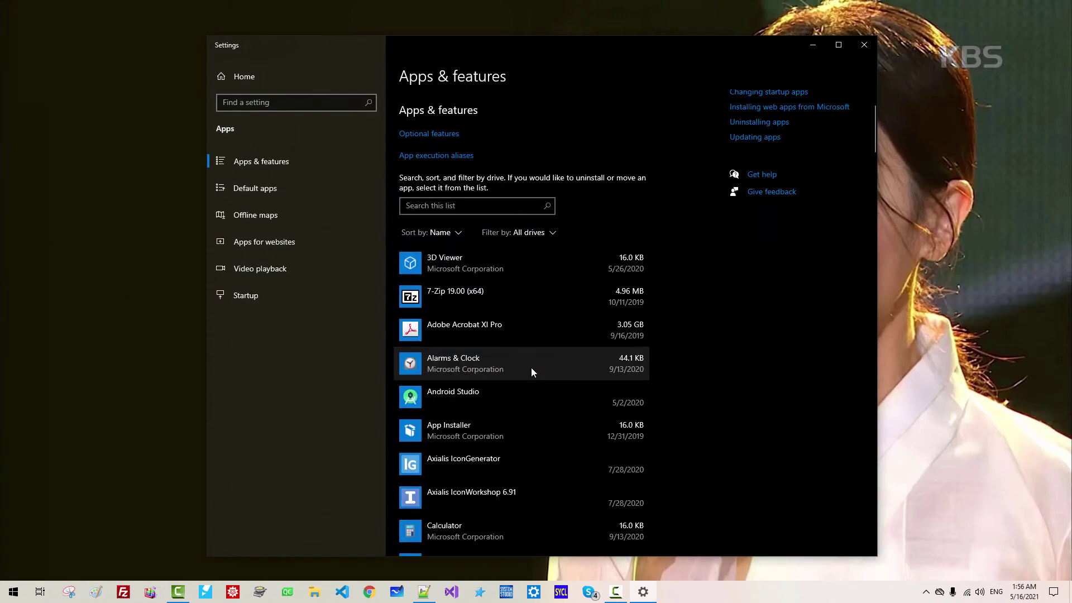
{"action": "left_click", "coordinate": [530, 398]}
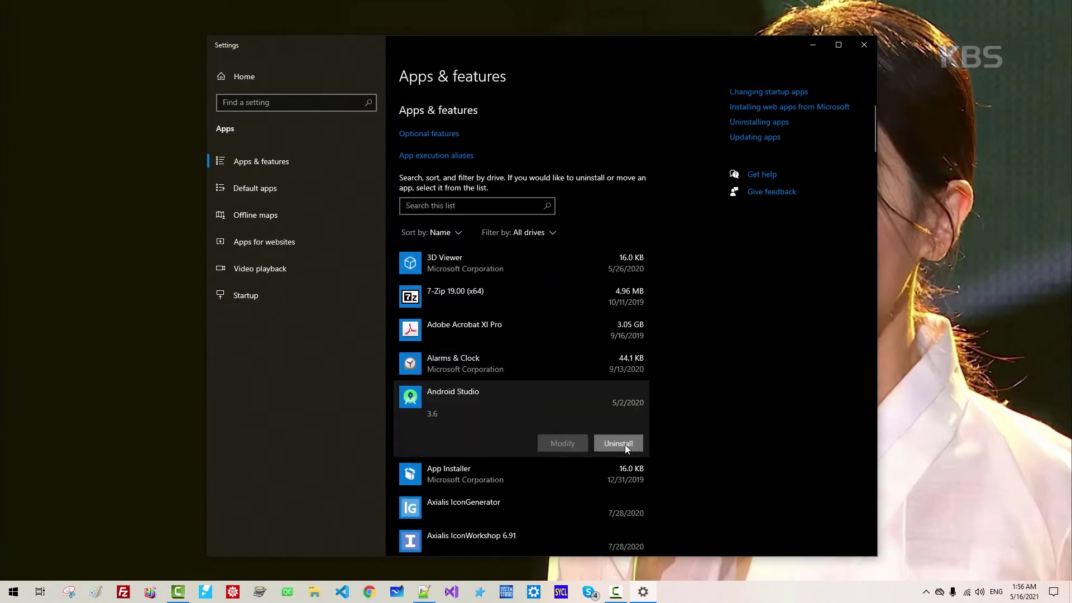
{"action": "left_click", "coordinate": [618, 444]}
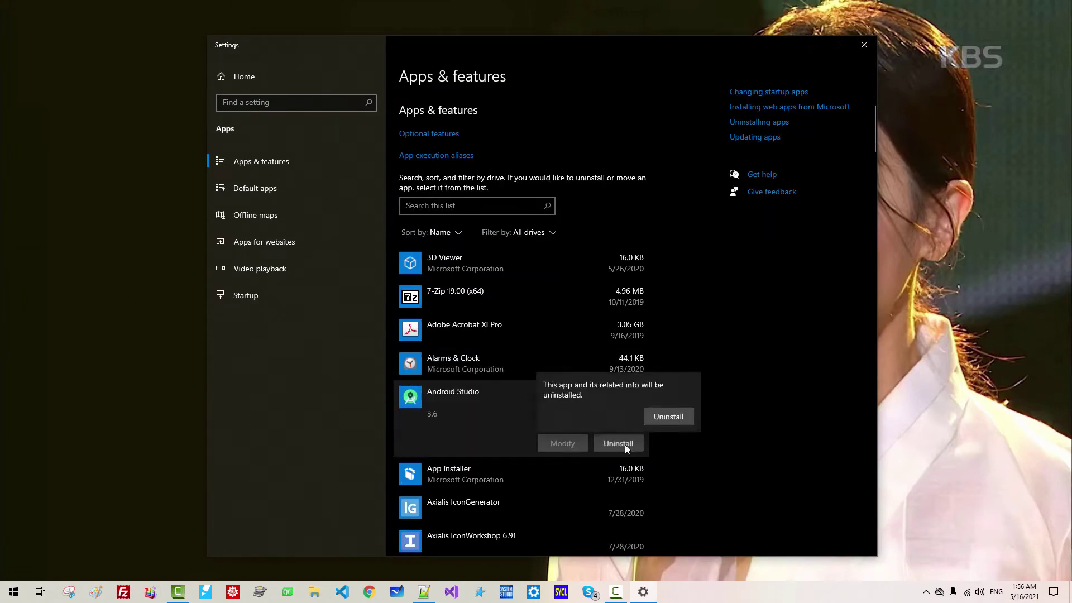
{"action": "left_click", "coordinate": [669, 418]}
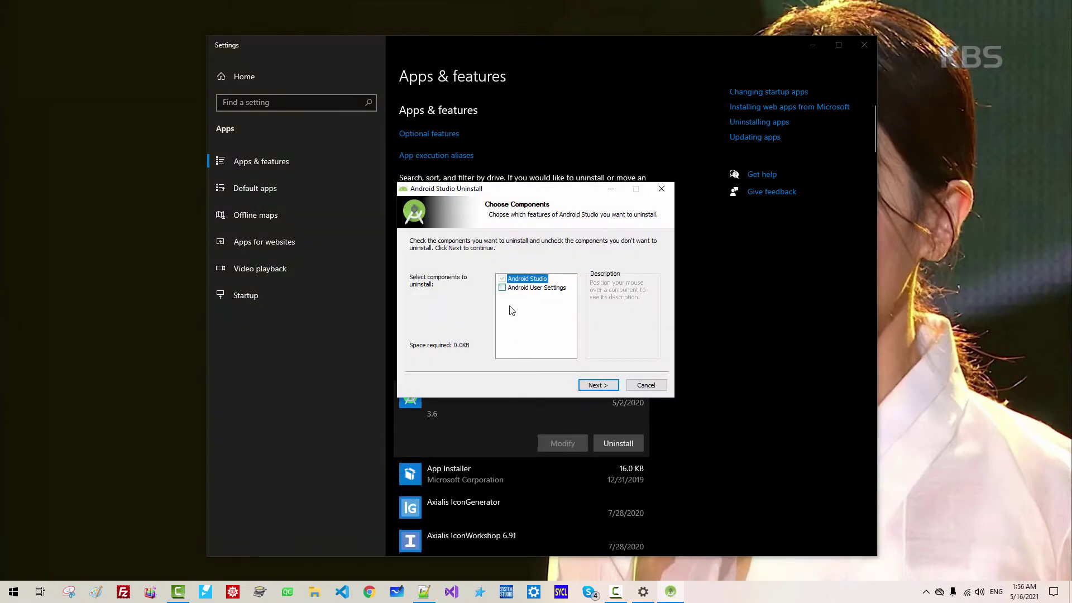
Run the Android Studio uninstaller, removing user settings and all program files, then close it
{"action": "left_click", "coordinate": [535, 288]}
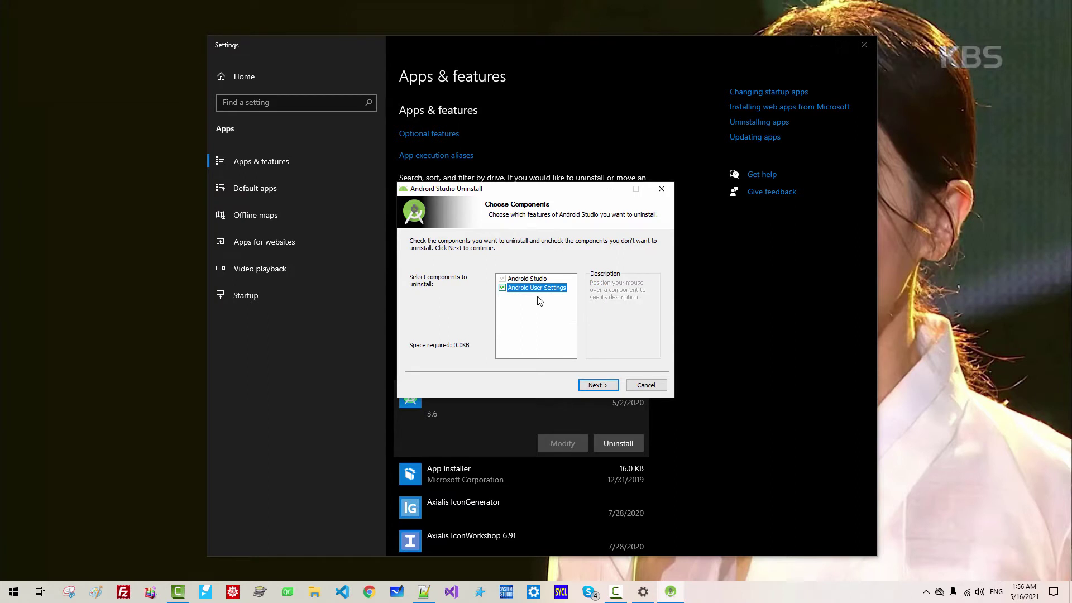
{"action": "left_click", "coordinate": [597, 385]}
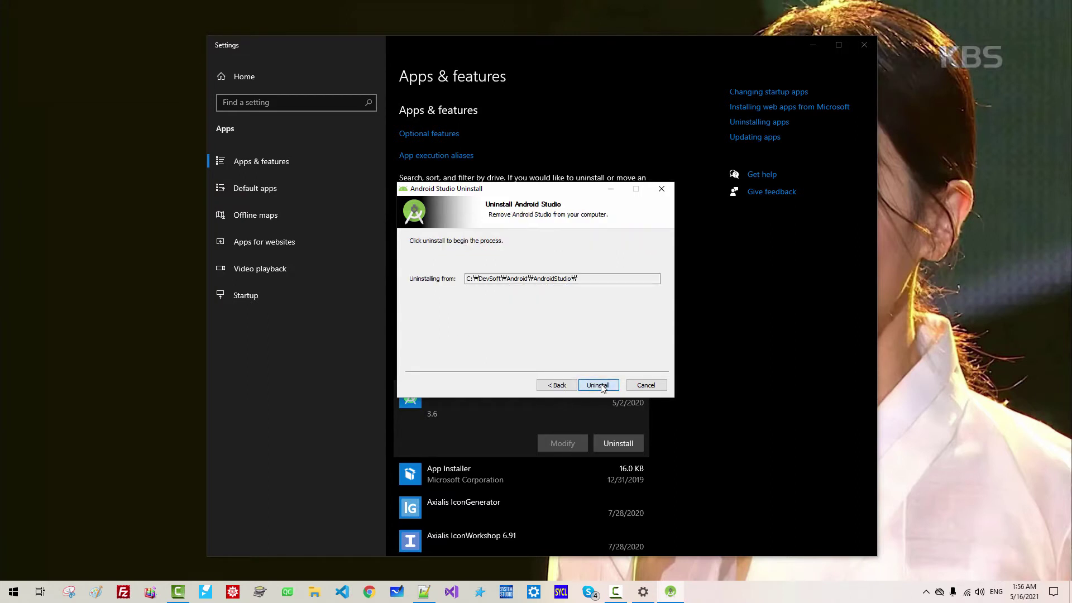
{"action": "left_click", "coordinate": [600, 386]}
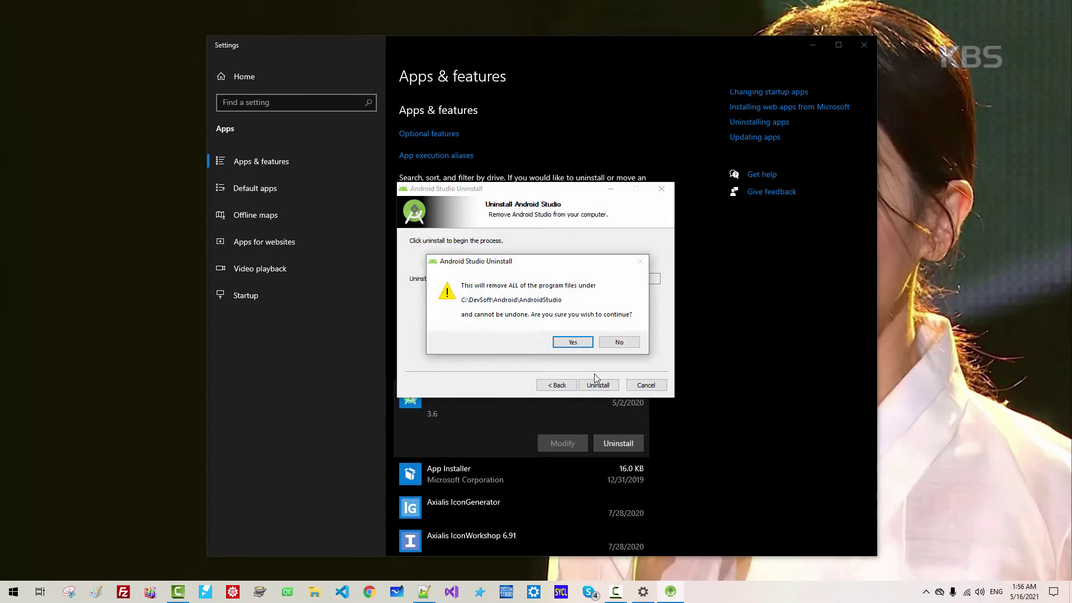
{"action": "left_click", "coordinate": [578, 346]}
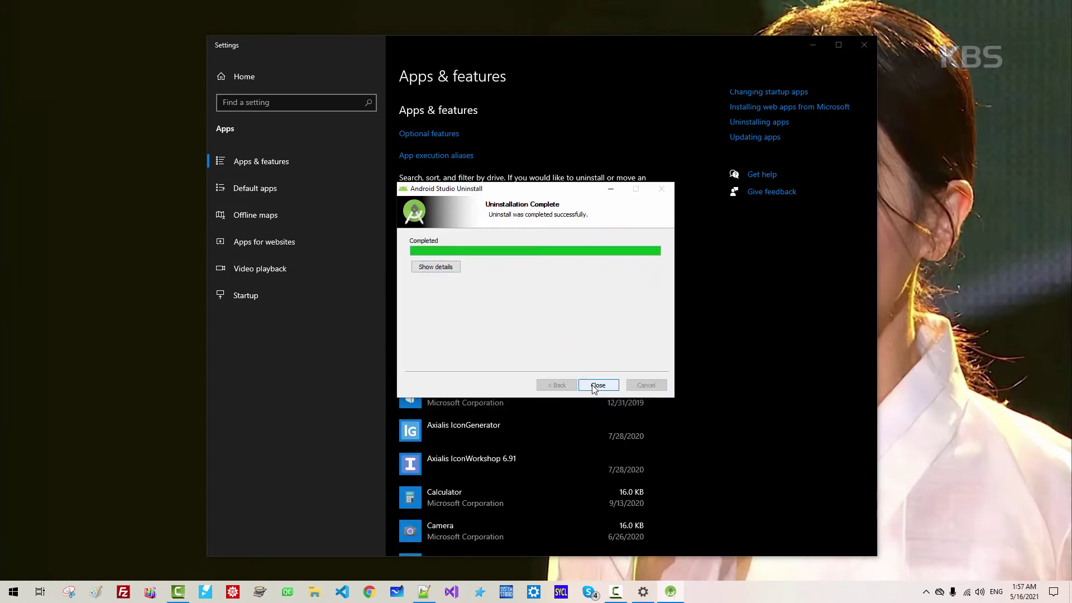
{"action": "left_click", "coordinate": [596, 386]}
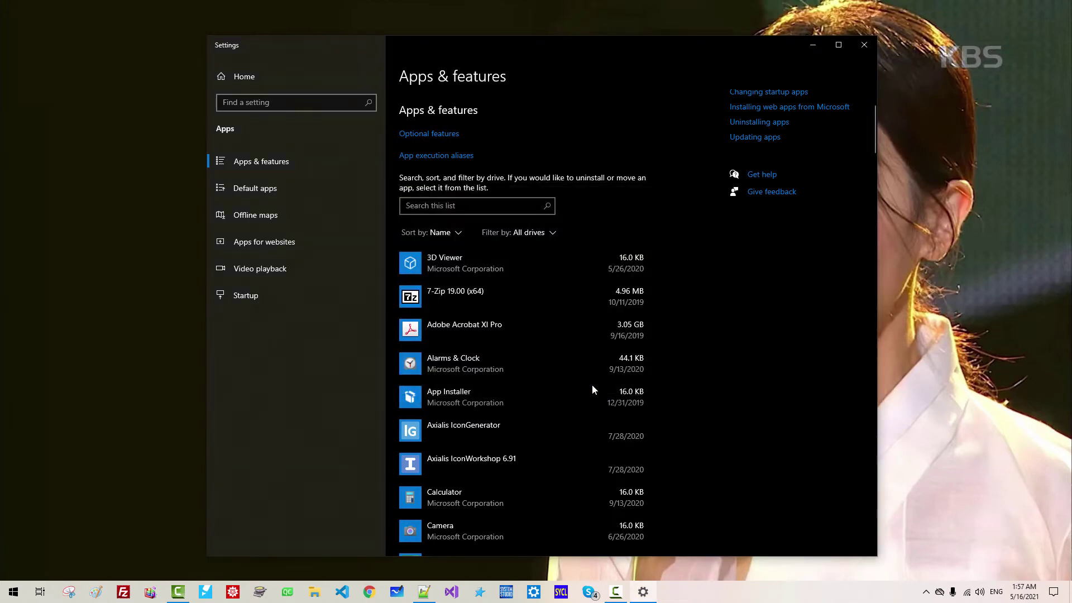
From Apps & features, run the Qt Maintenance Tool with 'Uninstall only' to remove C:\Qt
{"action": "scroll", "coordinate": [593, 386], "scroll_direction": "down", "scroll_amount": 5}
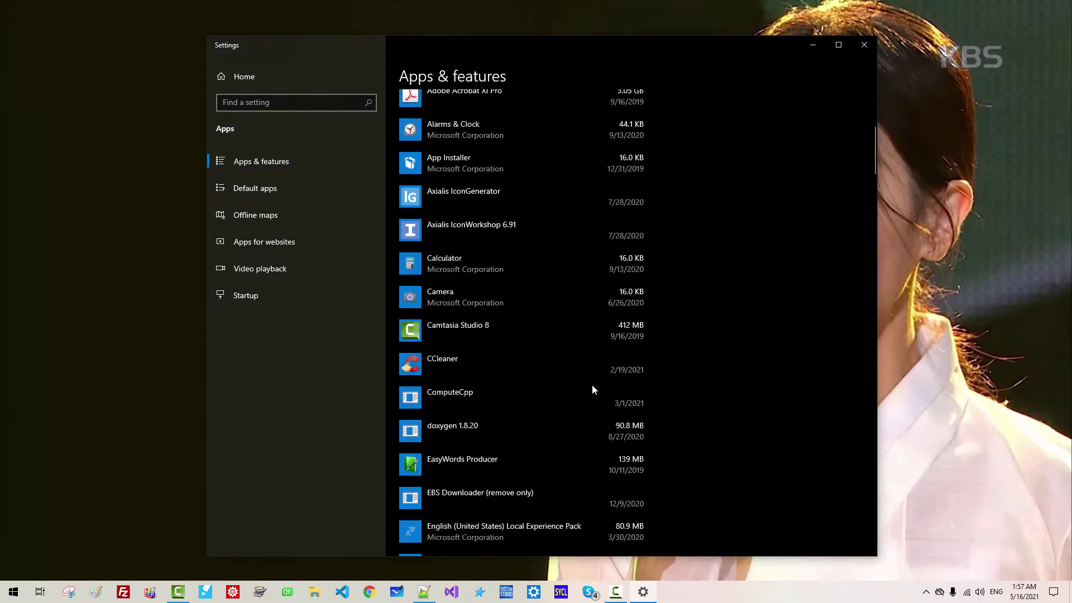
{"action": "scroll", "coordinate": [592, 384], "scroll_direction": "down", "scroll_amount": 8}
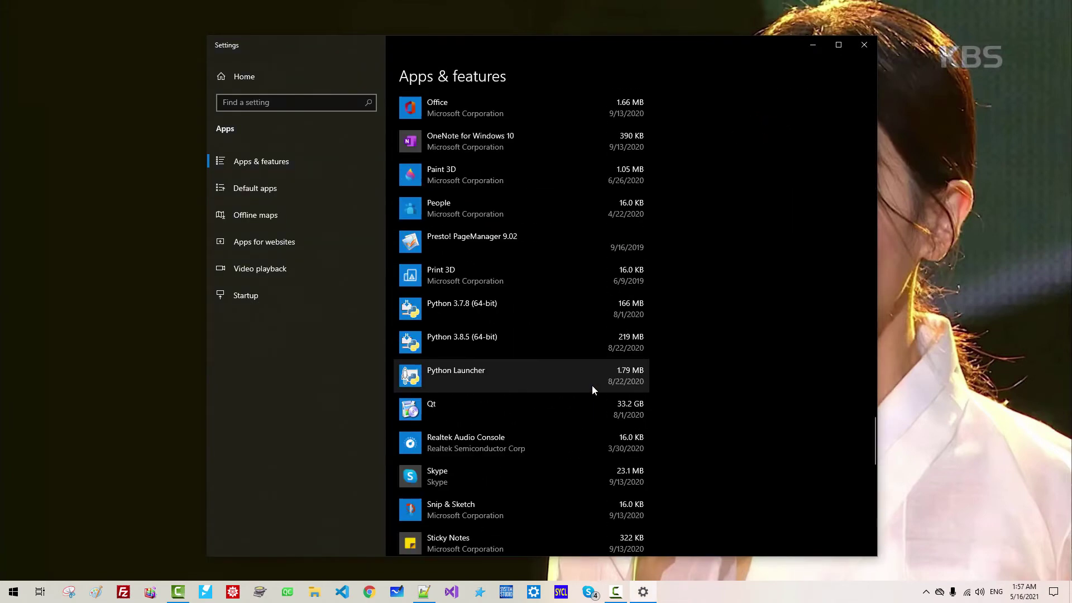
{"action": "left_click", "coordinate": [565, 408]}
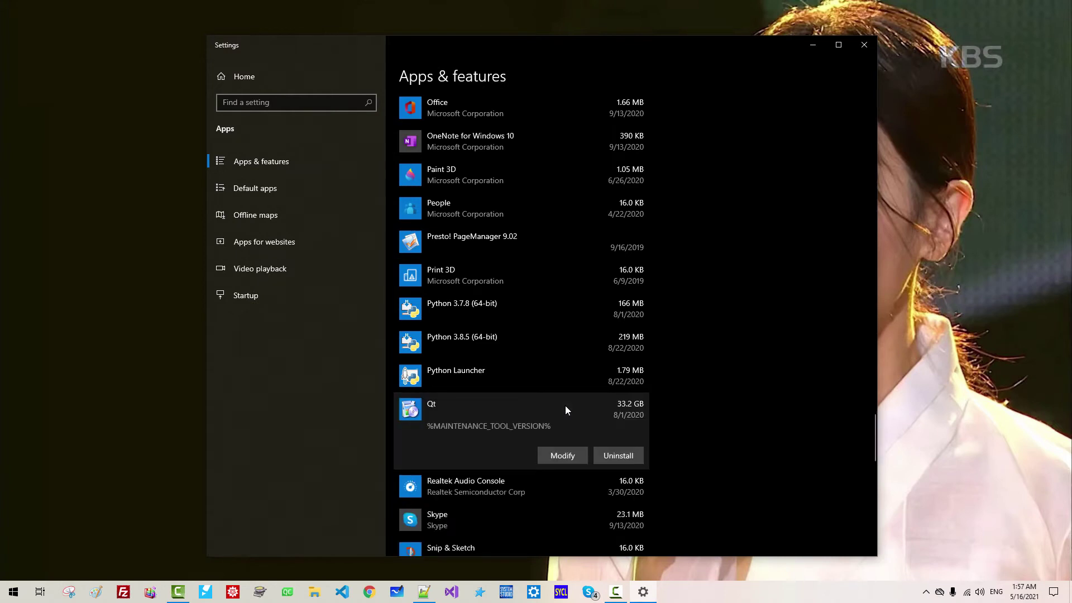
{"action": "left_click", "coordinate": [625, 454]}
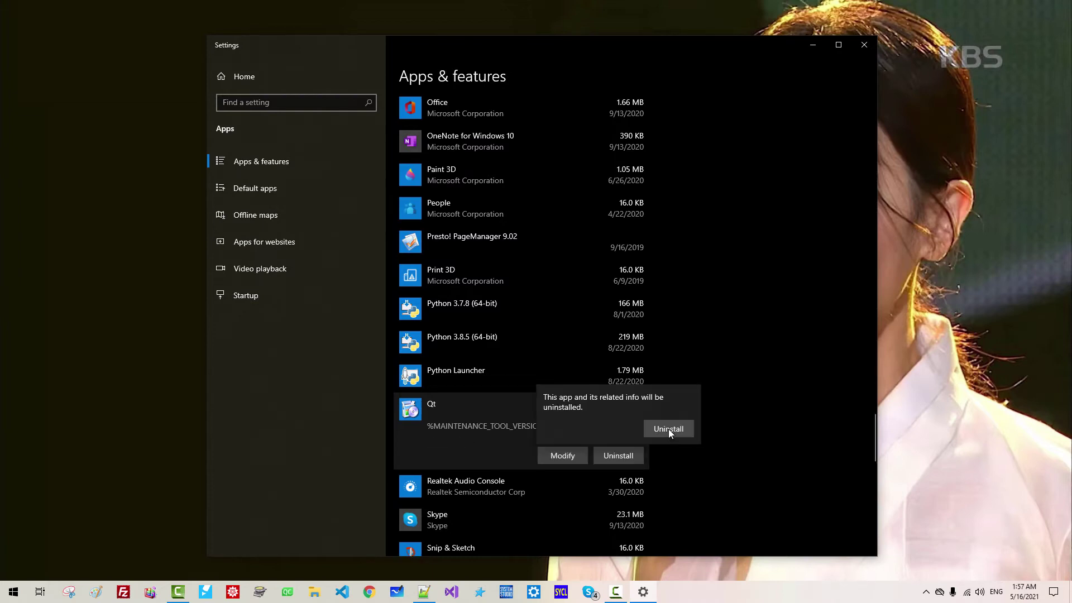
{"action": "left_click", "coordinate": [669, 429]}
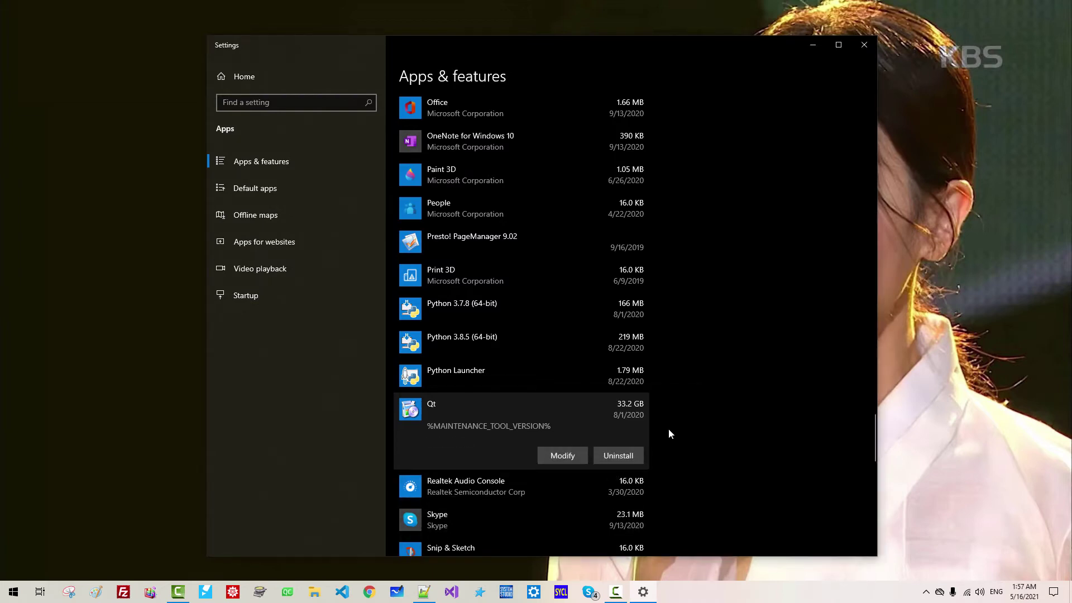
{"action": "left_click", "coordinate": [690, 447]}
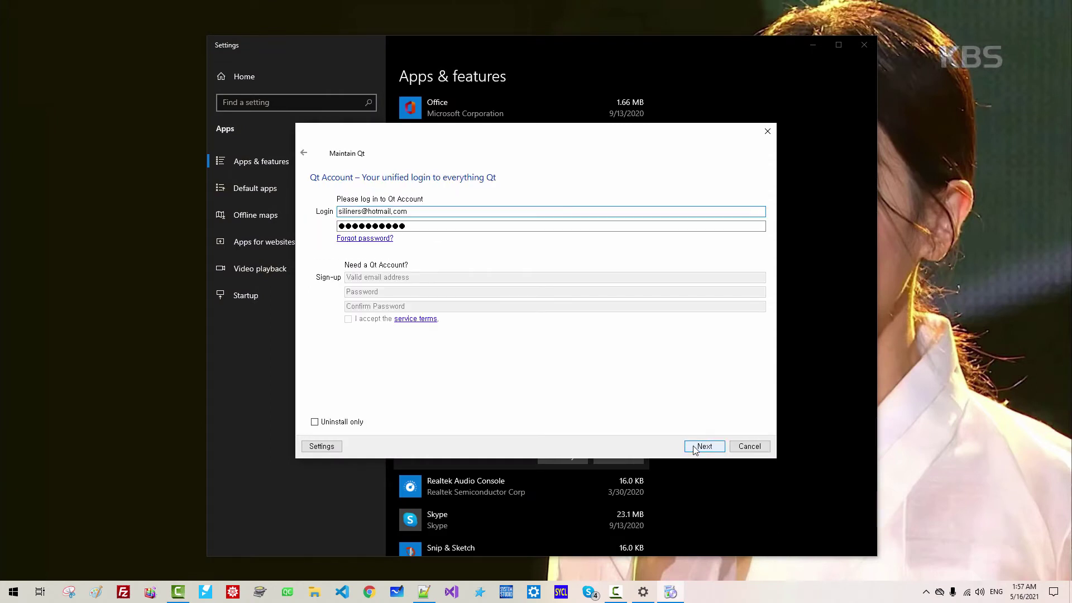
{"action": "left_click", "coordinate": [315, 422]}
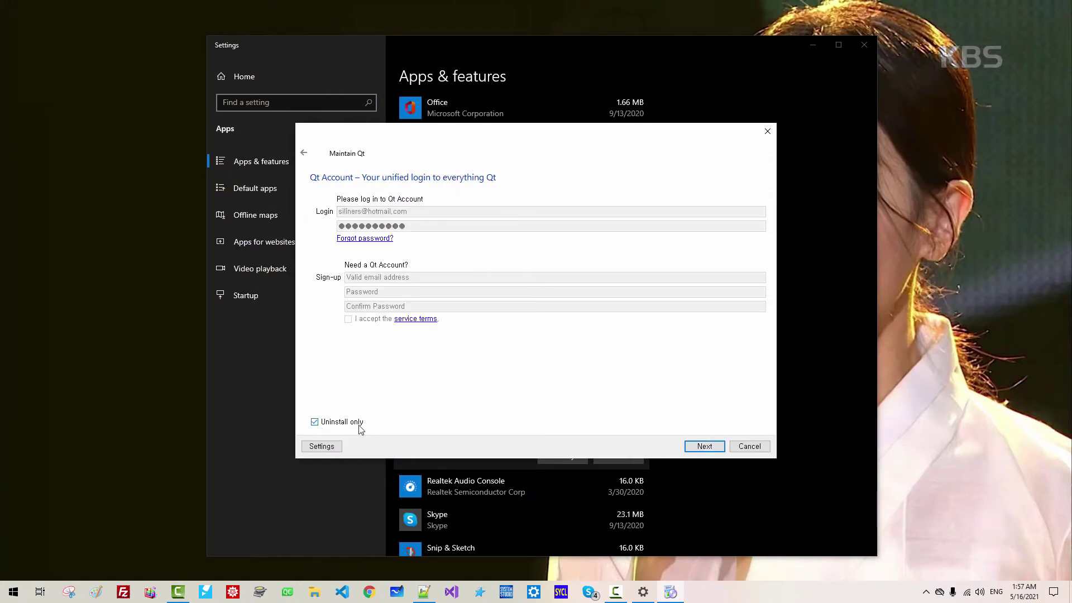
{"action": "left_click", "coordinate": [701, 449]}
{"action": "left_click", "coordinate": [700, 449]}
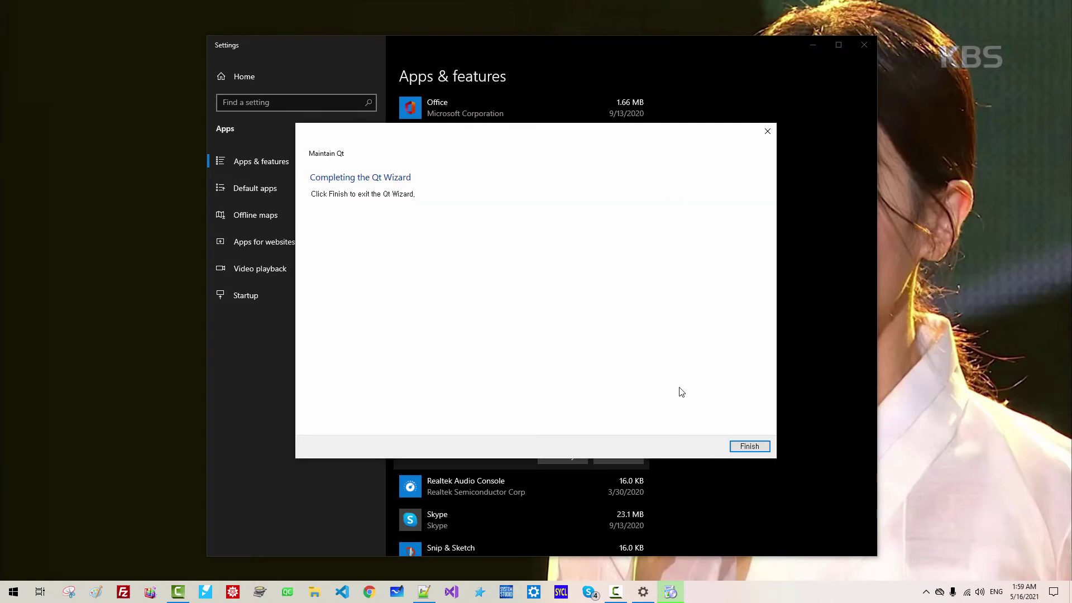
{"action": "left_click", "coordinate": [749, 446]}
Uninstall Java 8 Update 251 from Apps & features, approving the permission prompt
{"action": "scroll", "coordinate": [746, 450], "scroll_direction": "up", "scroll_amount": 15}
{"action": "scroll", "coordinate": [745, 448], "scroll_direction": "up", "scroll_amount": 10}
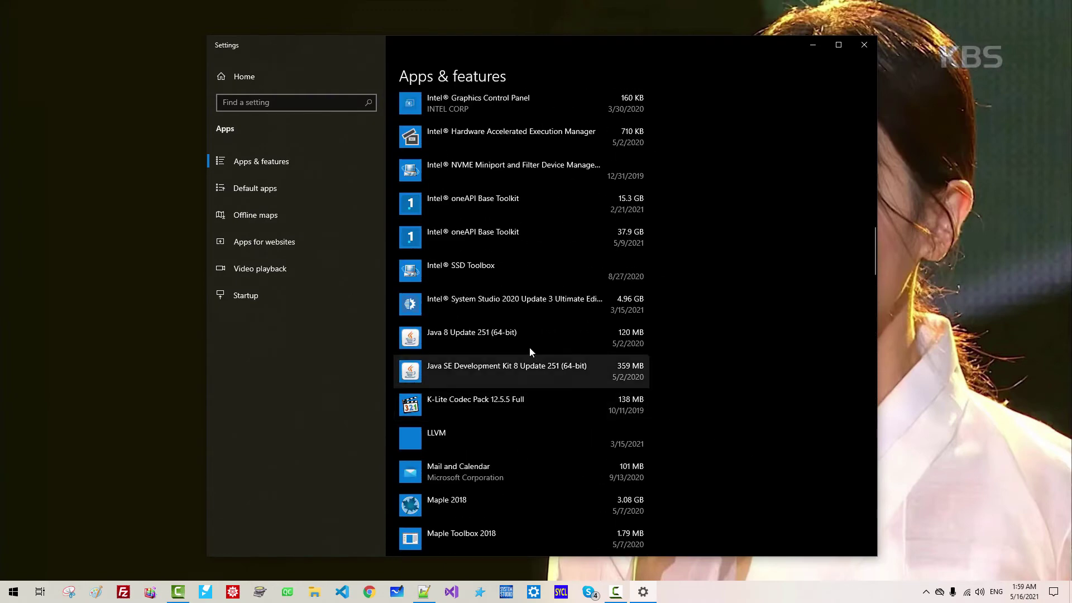
{"action": "left_click", "coordinate": [528, 337]}
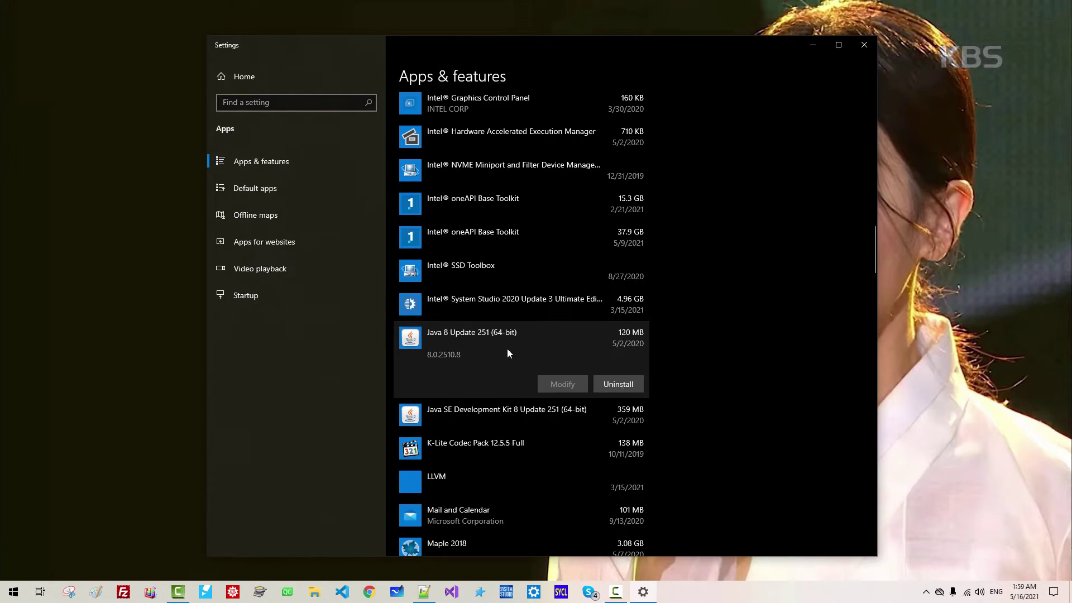
{"action": "left_click", "coordinate": [618, 388]}
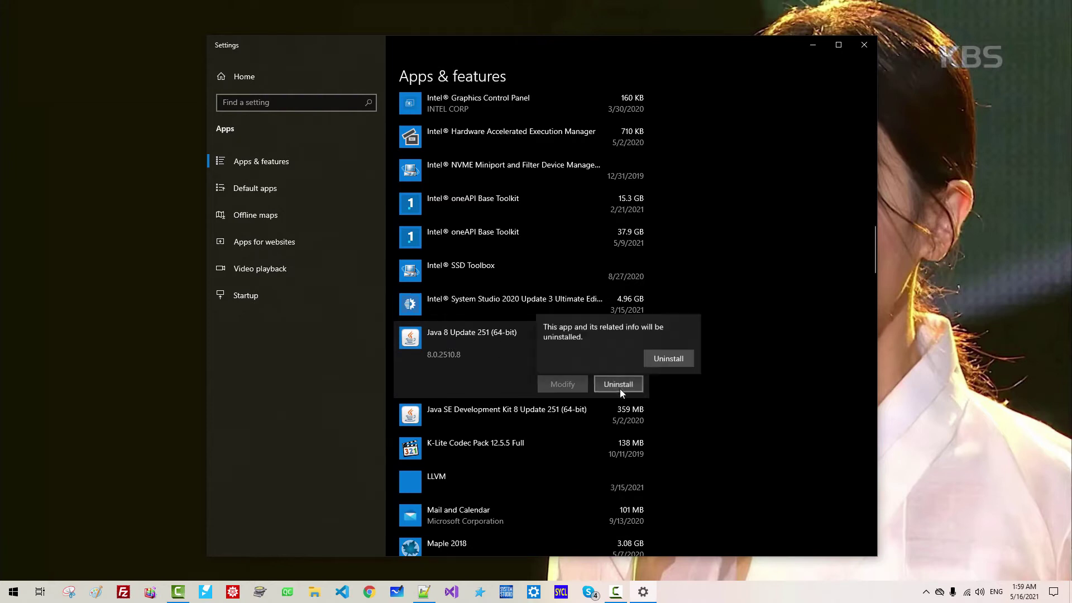
{"action": "left_click", "coordinate": [663, 360]}
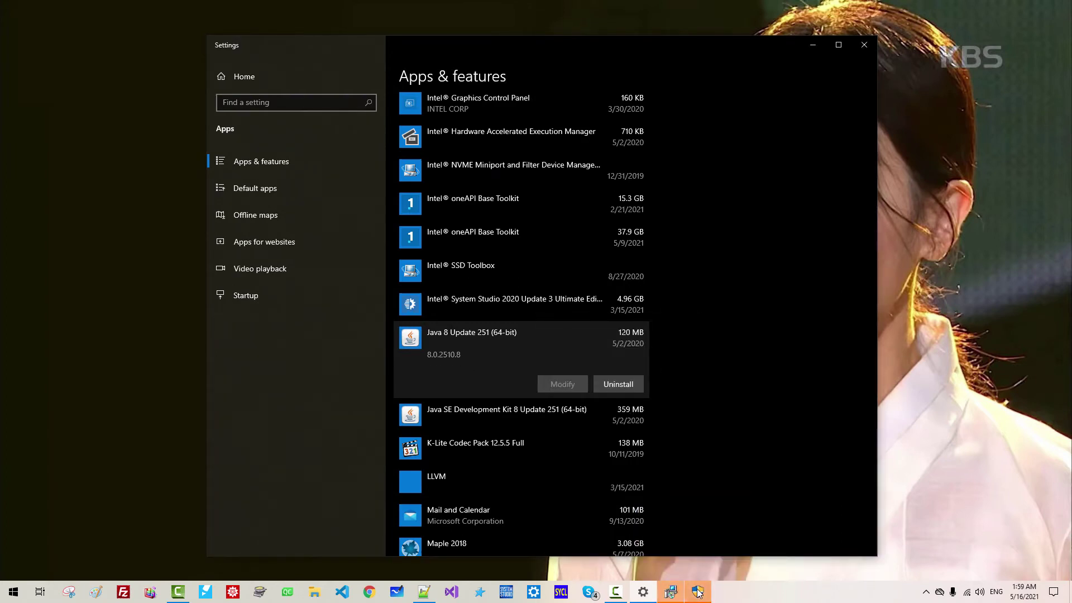
{"action": "left_click", "coordinate": [698, 593]}
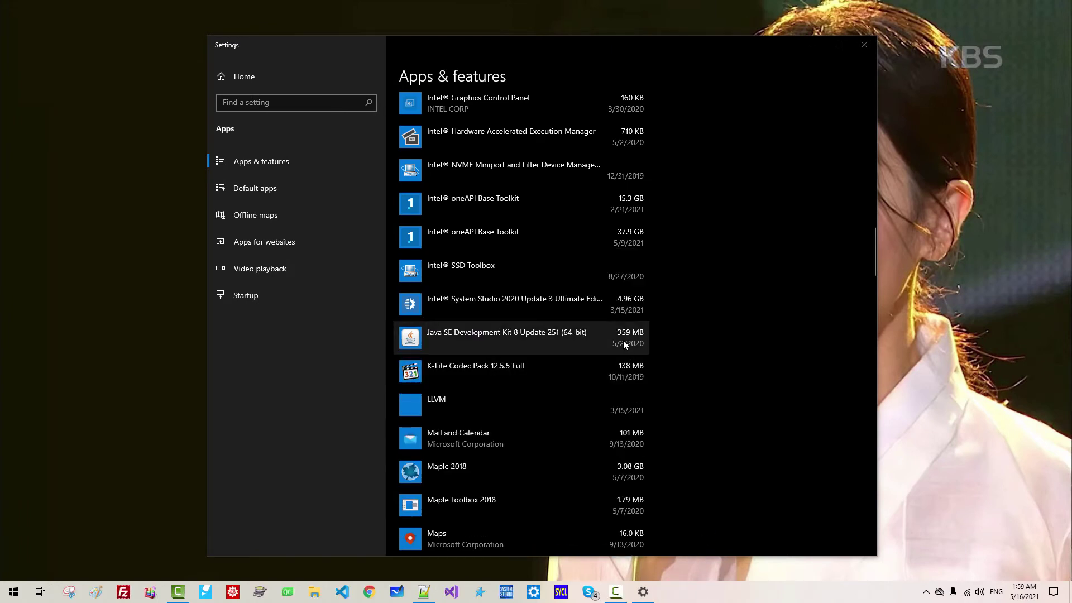
Uninstall Java SE Development Kit 8 Update 251 and close Settings
{"action": "left_click", "coordinate": [623, 342]}
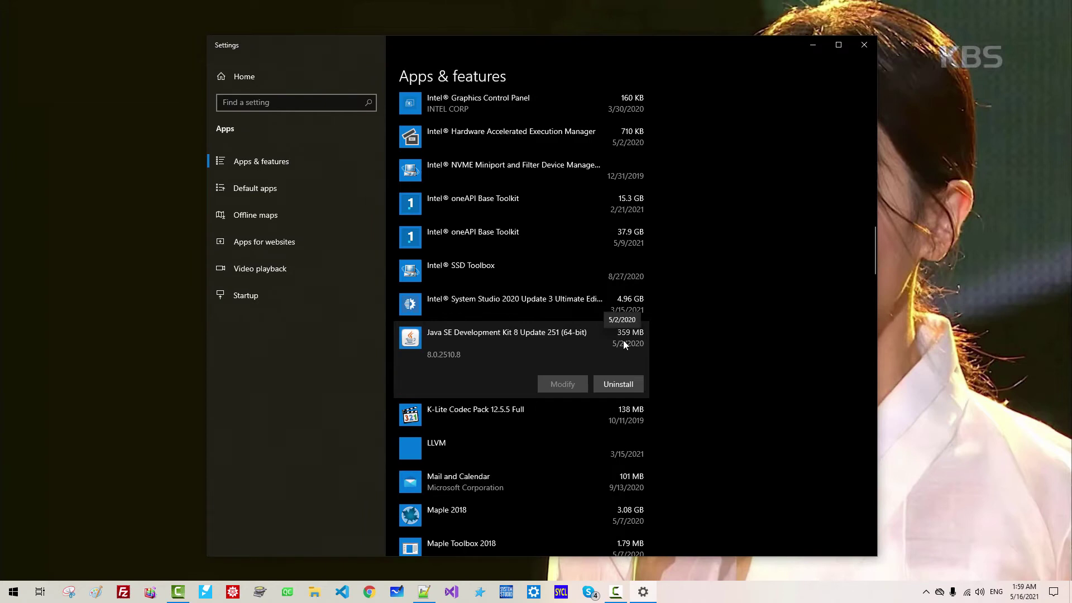
{"action": "left_click", "coordinate": [632, 385]}
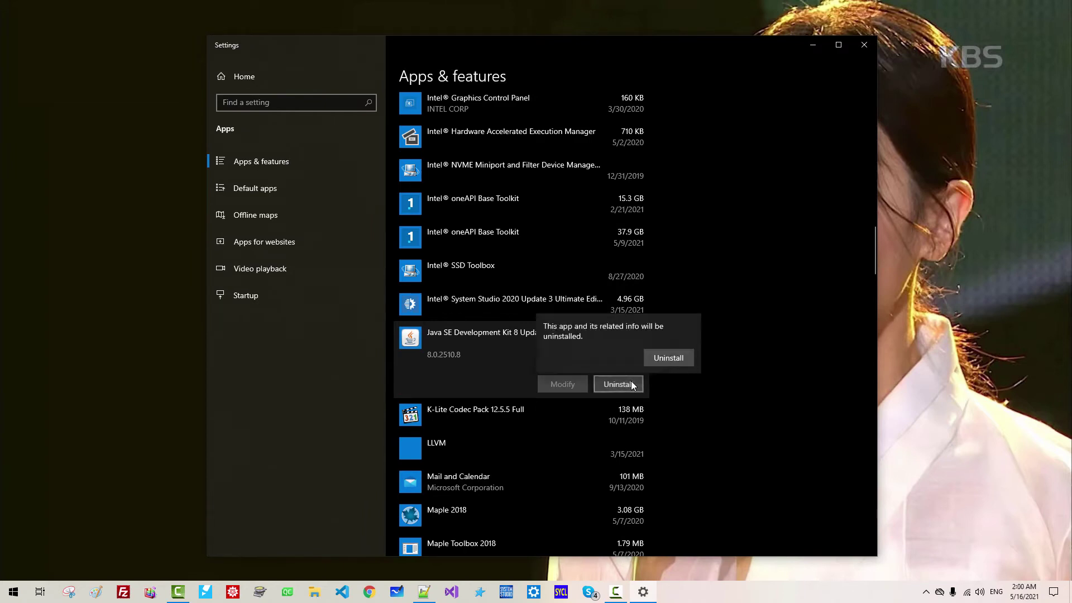
{"action": "left_click", "coordinate": [668, 358]}
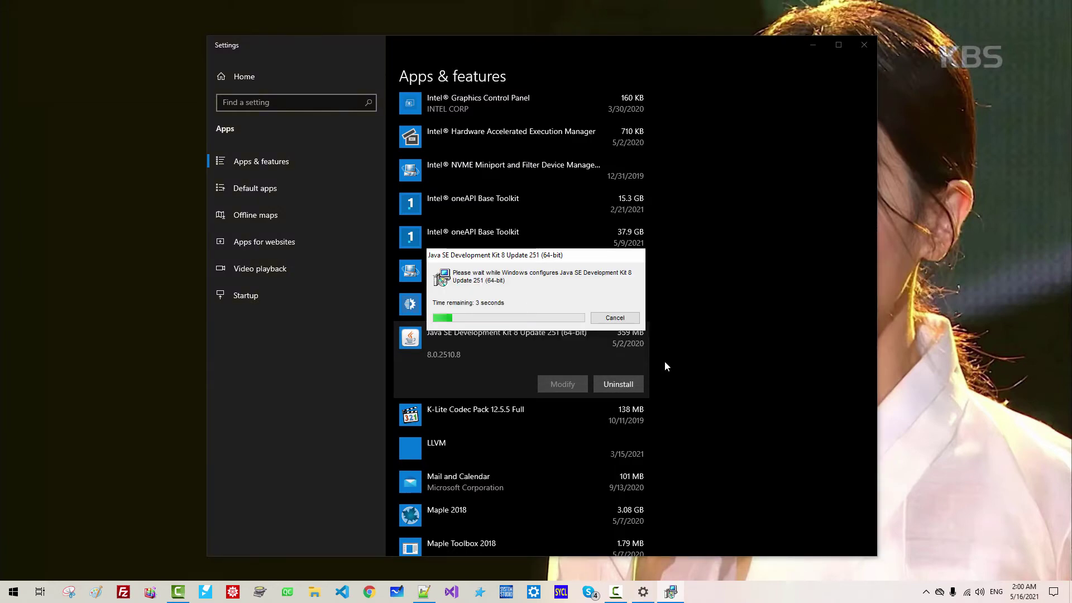
{"action": "left_click", "coordinate": [864, 45]}
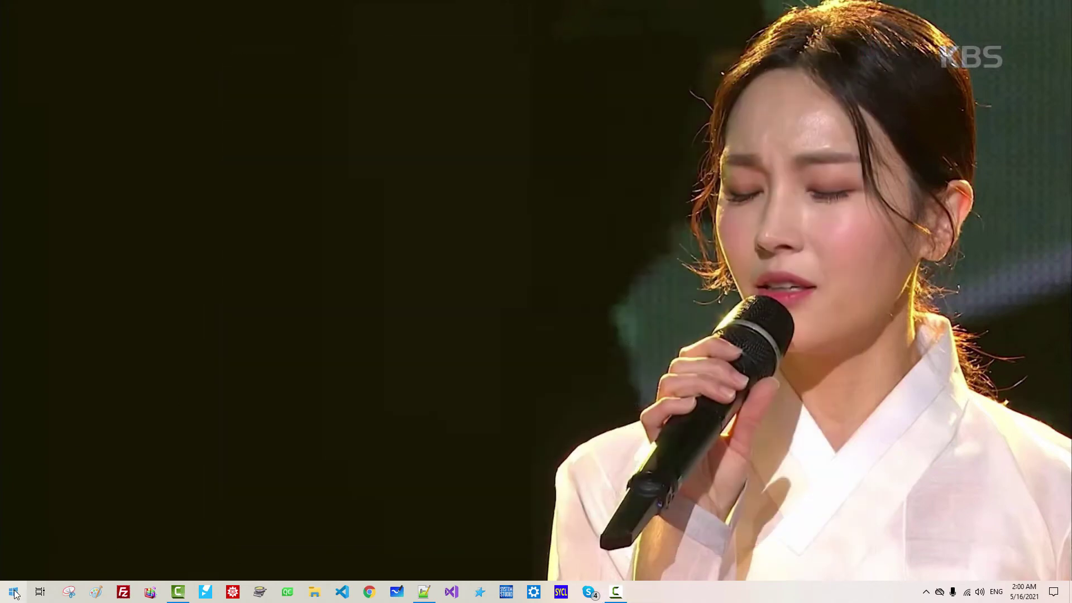
Search 'environ' and open Environment Variables from the system environment variable settings
{"action": "right_click", "coordinate": [14, 593]}
{"action": "left_click", "coordinate": [48, 519]}
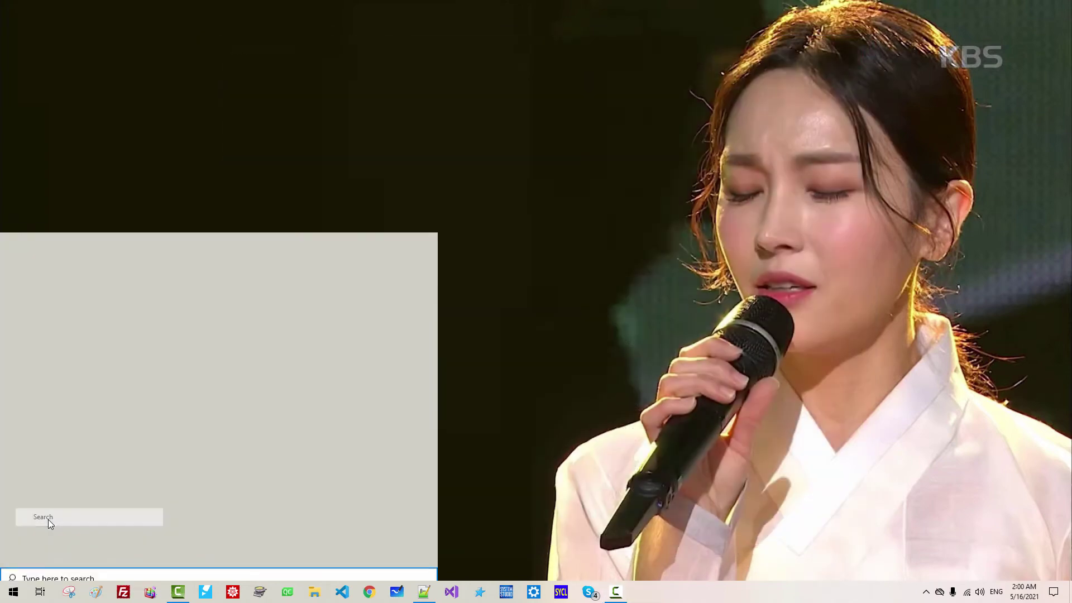
{"action": "type", "text": "environ"}
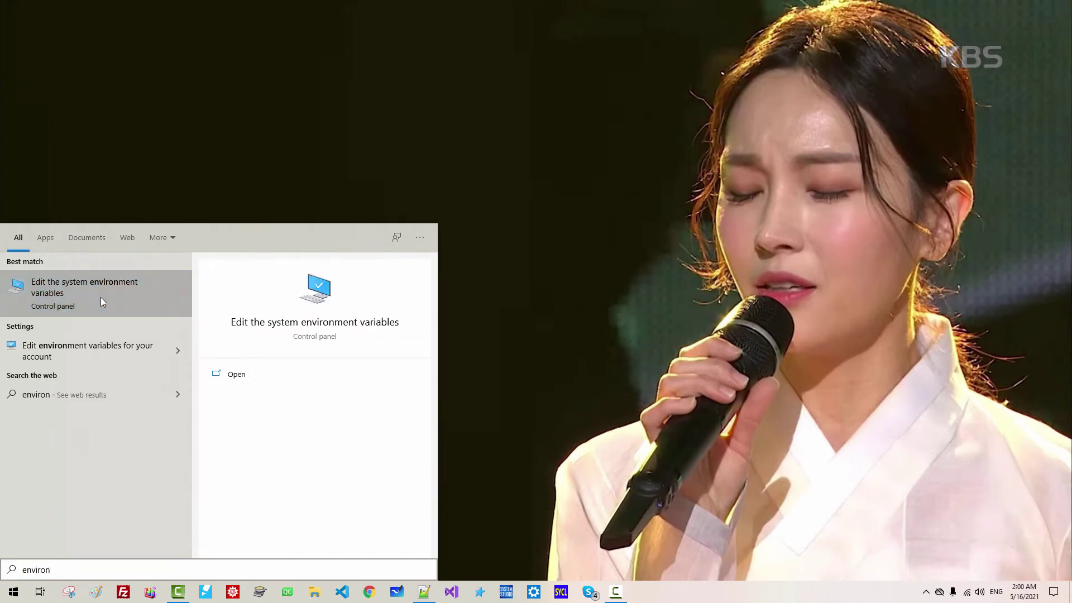
{"action": "left_click", "coordinate": [102, 300]}
{"action": "left_click", "coordinate": [209, 268]}
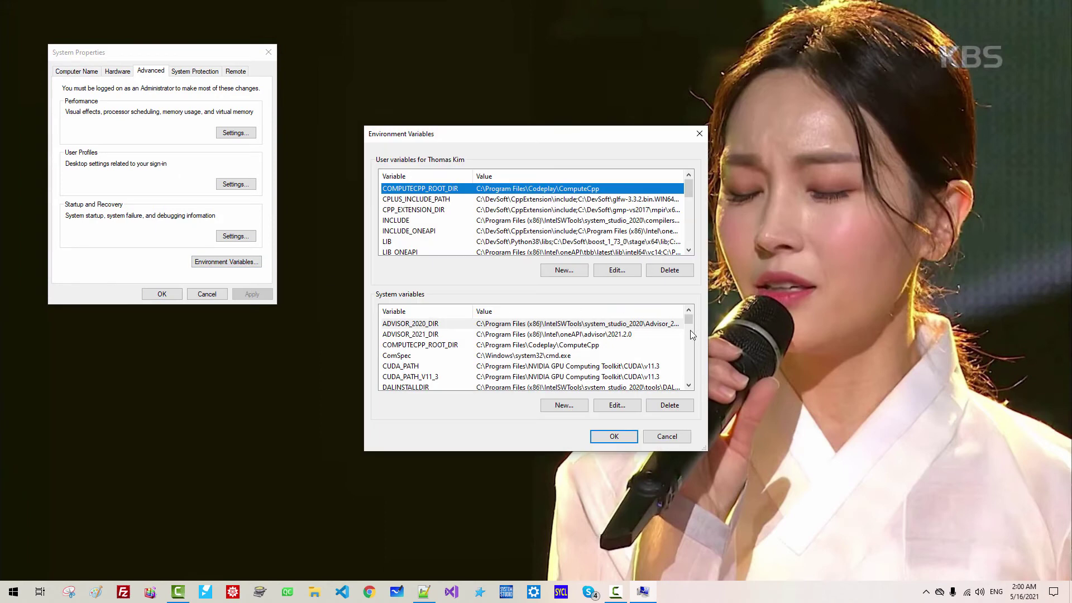
Delete the QTDIR and JAVA_HOME system variables and confirm both dialogs with OK
{"action": "scroll", "coordinate": [689, 341], "scroll_direction": "down", "scroll_amount": 8}
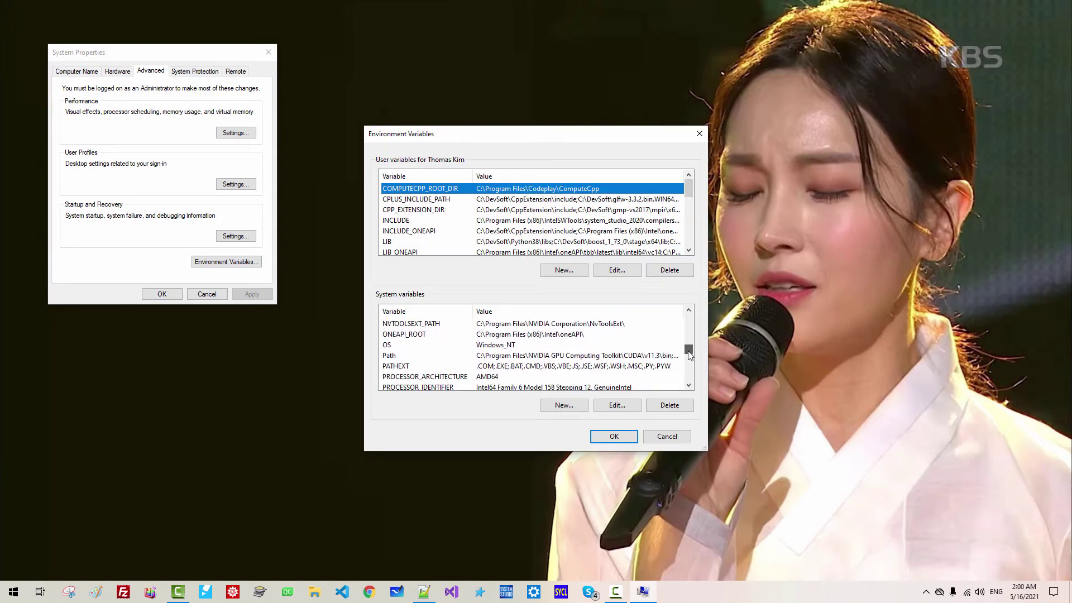
{"action": "scroll", "coordinate": [690, 355], "scroll_direction": "down", "scroll_amount": 3}
{"action": "left_click", "coordinate": [469, 366]}
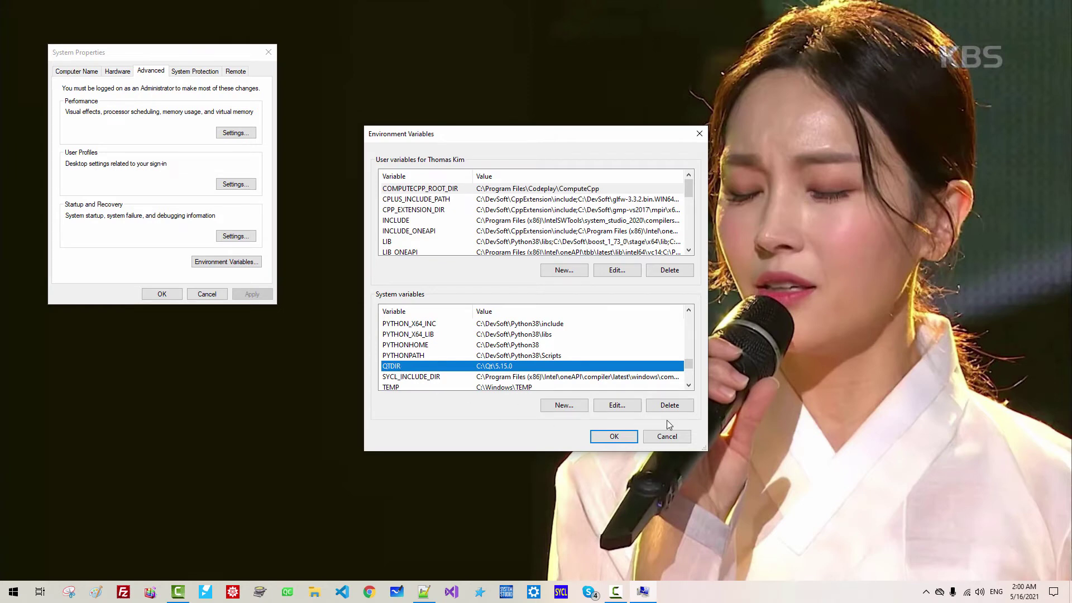
{"action": "left_click", "coordinate": [671, 406]}
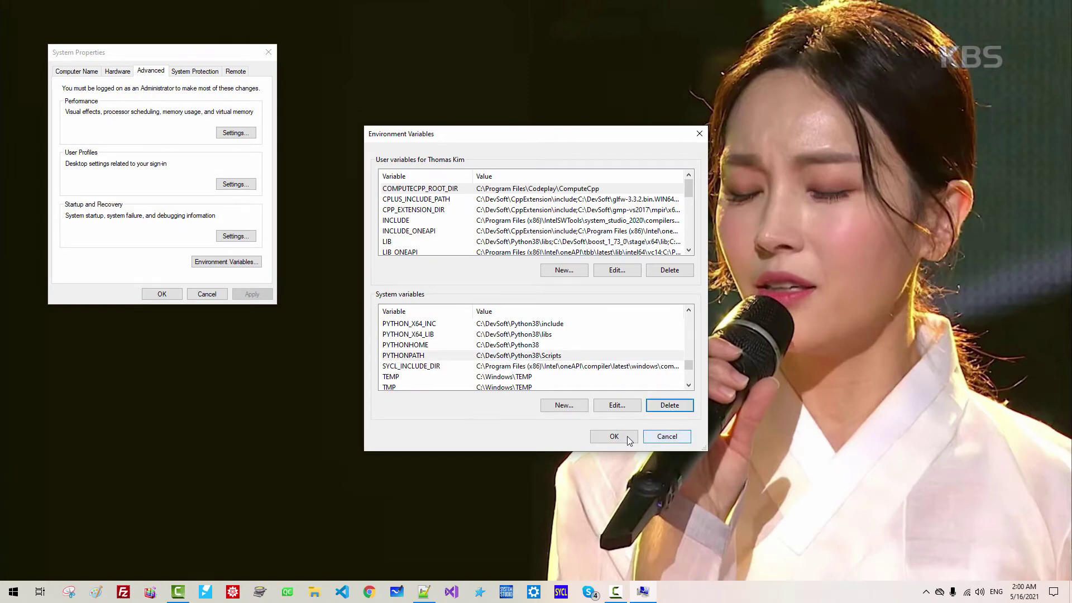
{"action": "left_click_drag", "start_coordinate": [689, 366], "coordinate": [689, 334]}
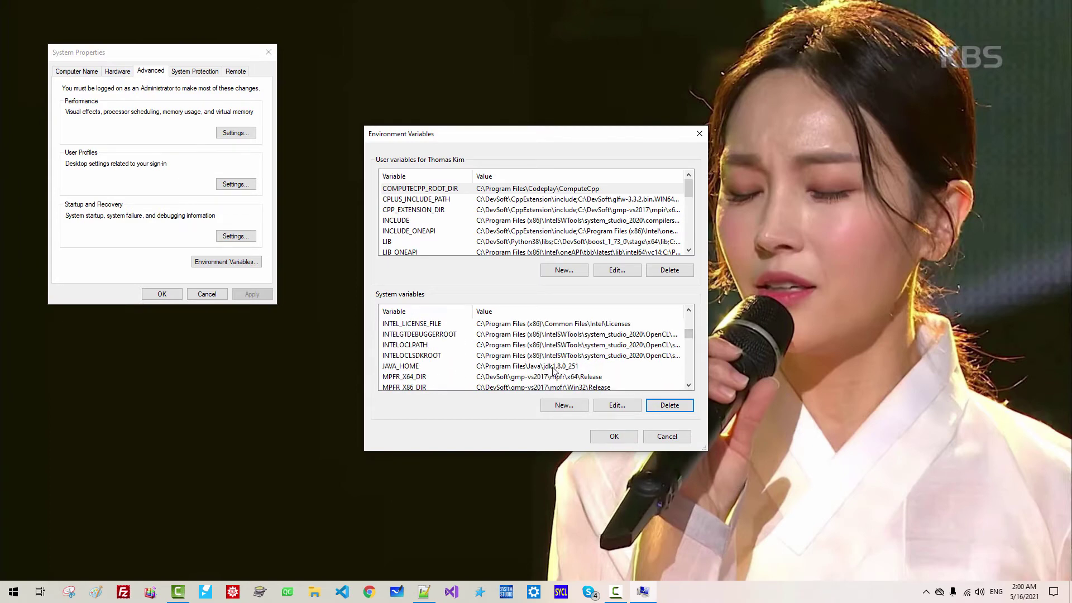
{"action": "left_click", "coordinate": [554, 369]}
{"action": "left_click", "coordinate": [662, 406]}
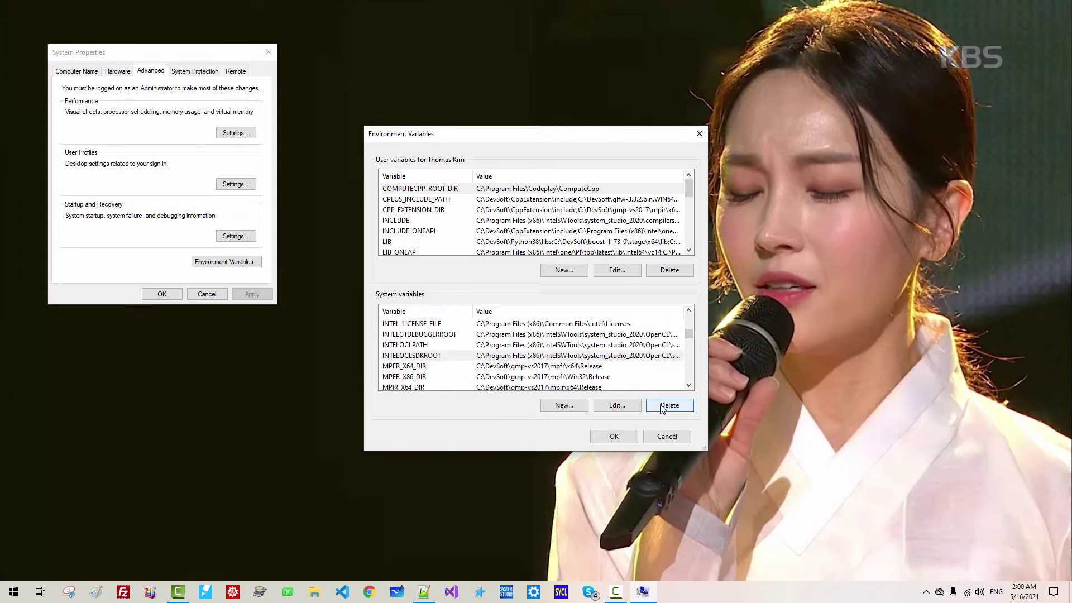
{"action": "left_click_drag", "start_coordinate": [692, 336], "coordinate": [691, 380]}
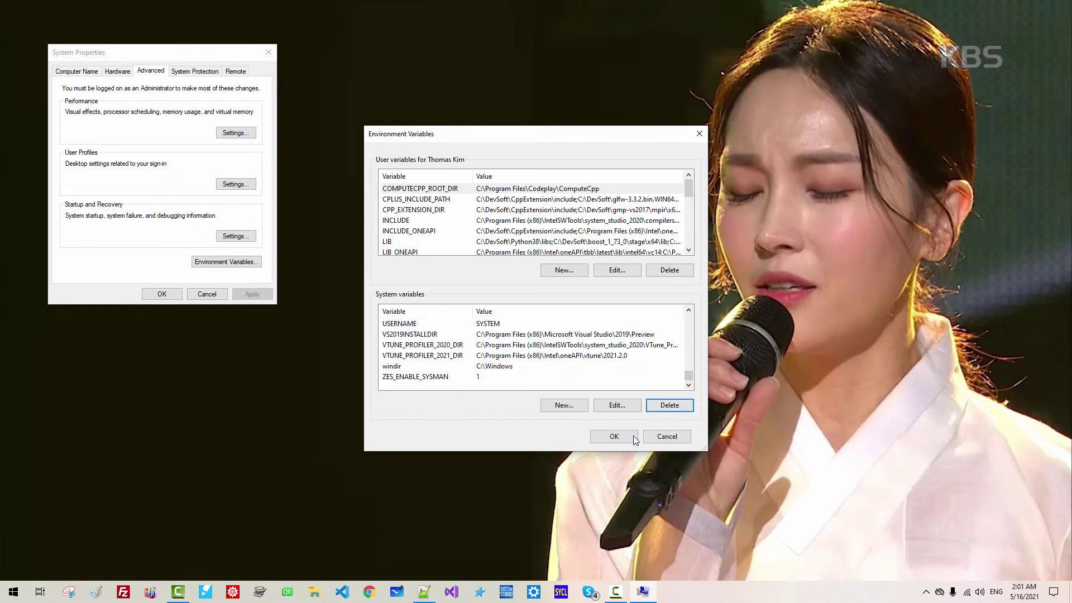
{"action": "left_click", "coordinate": [614, 437]}
{"action": "left_click", "coordinate": [169, 298]}
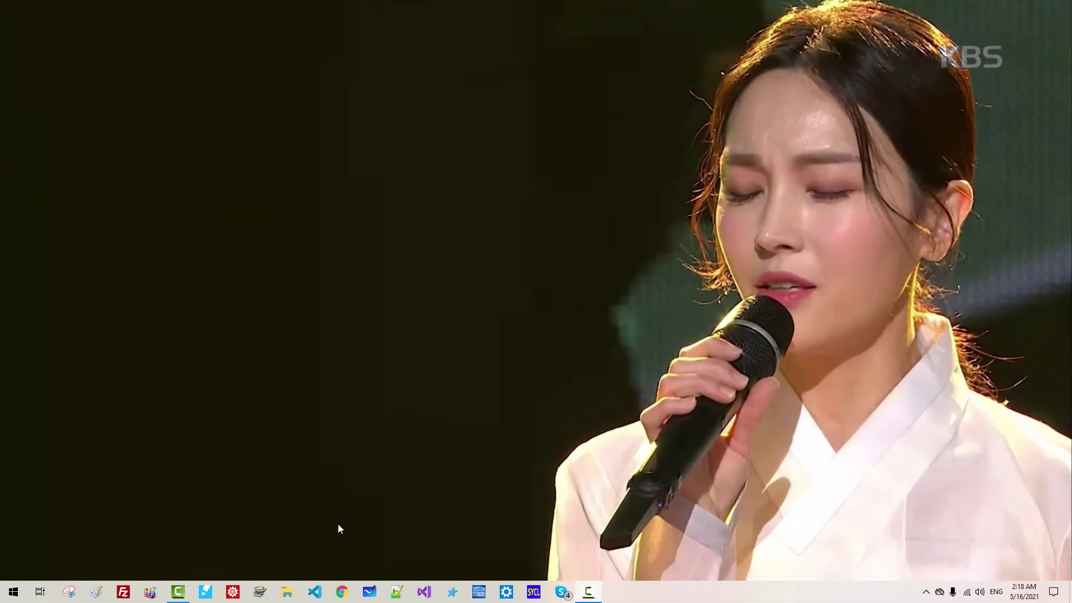
Turn off Hidden items in File Explorer while viewing the SYSTEM (C:) drive
{"action": "left_click", "coordinate": [286, 594]}
{"action": "left_click", "coordinate": [64, 493]}
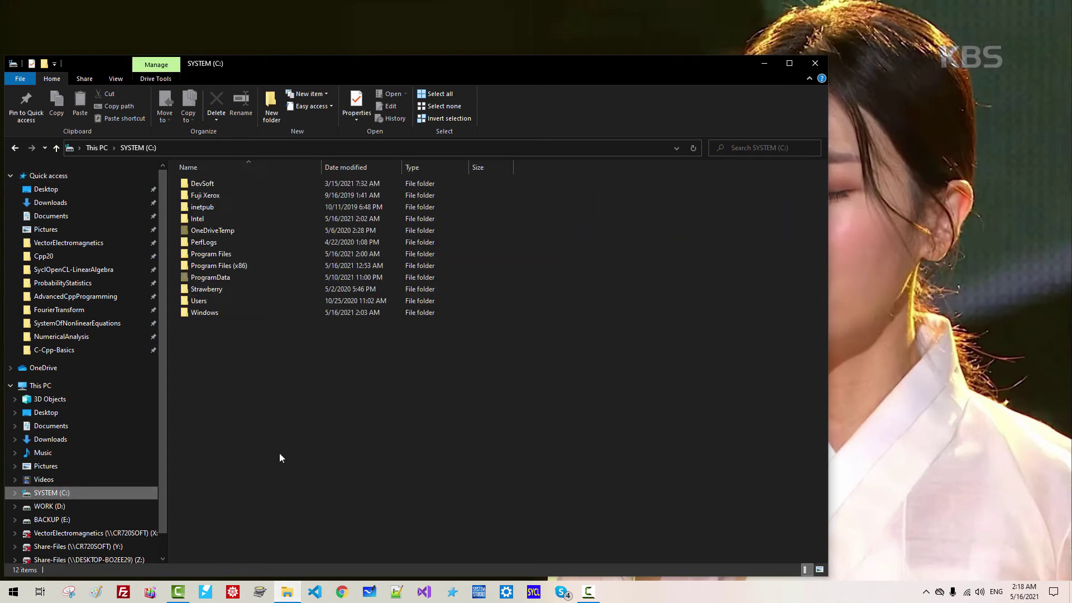
{"action": "left_click", "coordinate": [115, 79]}
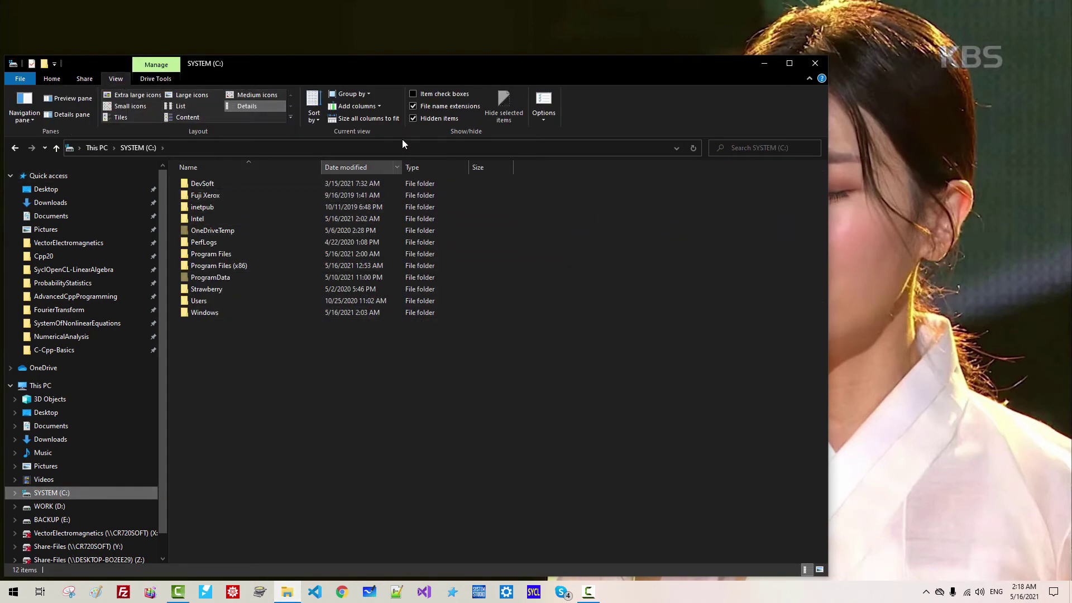
{"action": "left_click", "coordinate": [412, 120]}
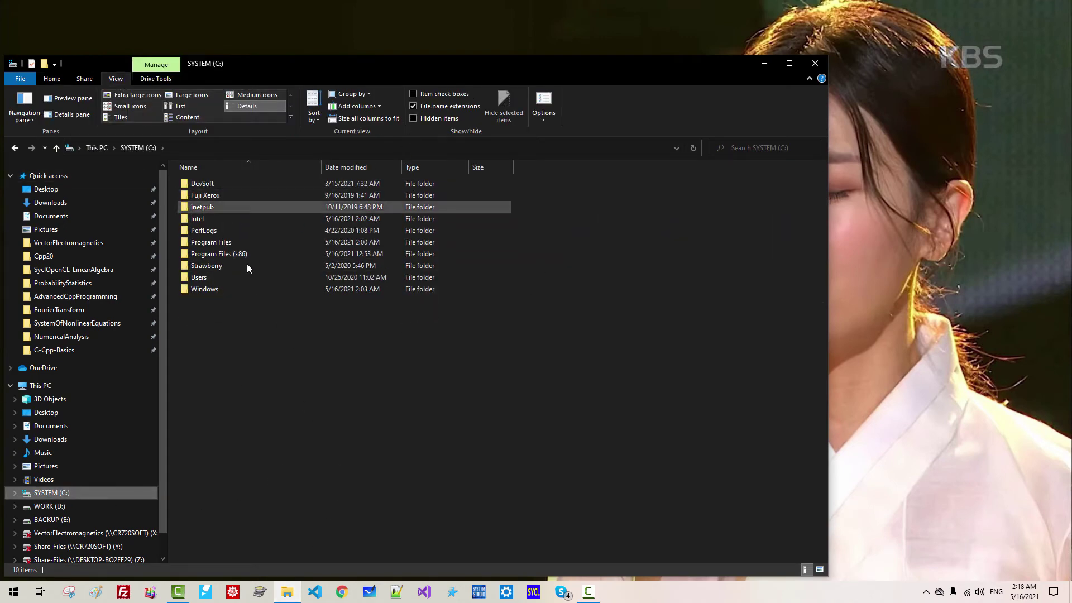
Delete the Android folder from C:\DevSoft and close File Explorer
{"action": "double_click", "coordinate": [208, 184]}
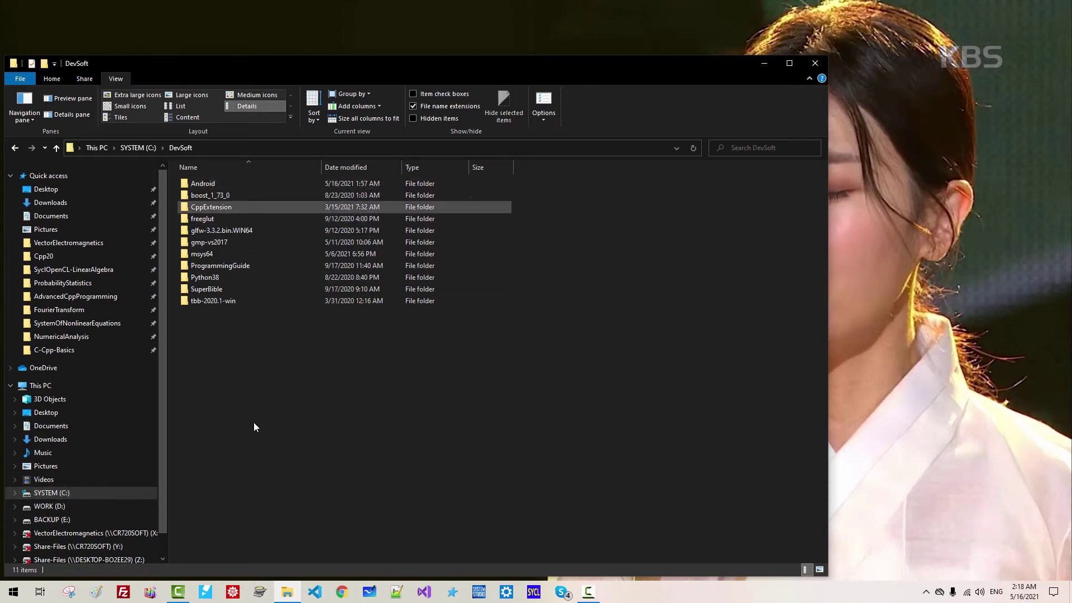
{"action": "left_click", "coordinate": [212, 184]}
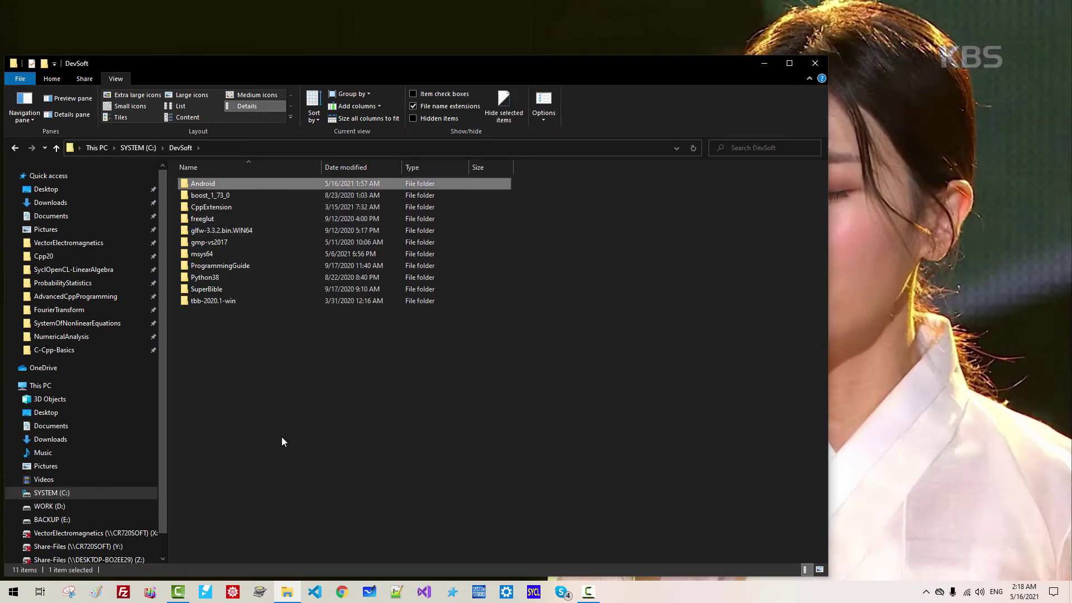
{"action": "key", "text": "Delete"}
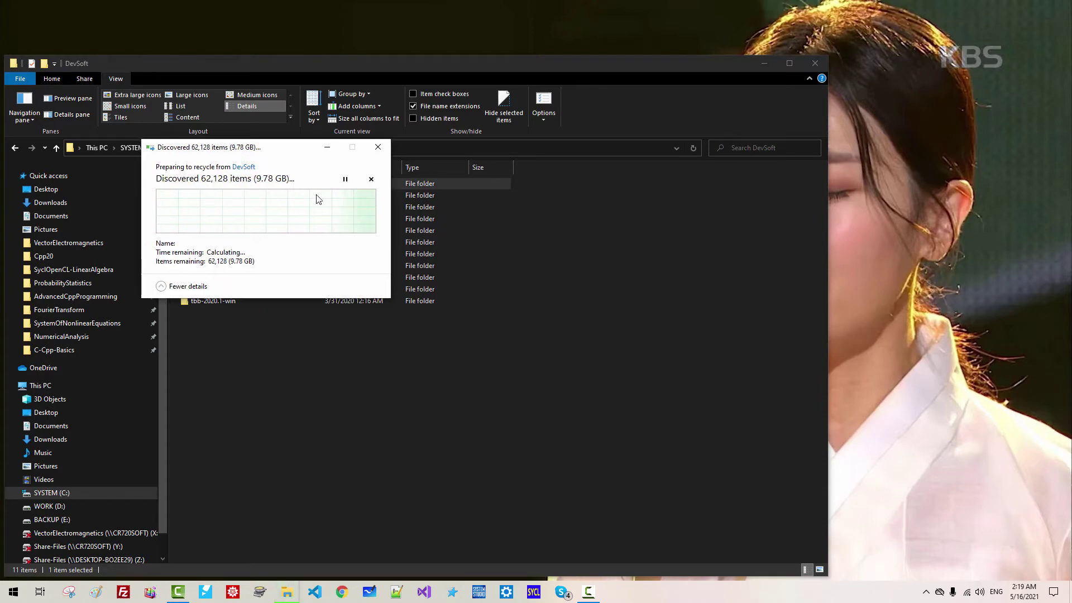
{"action": "left_click_drag", "start_coordinate": [249, 152], "coordinate": [446, 267]}
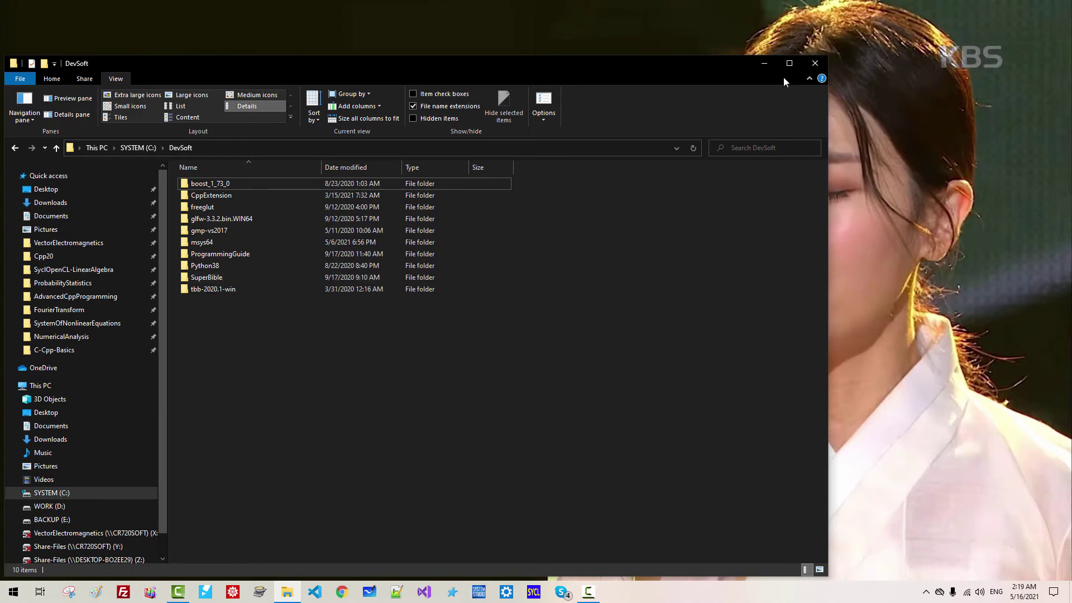
{"action": "left_click", "coordinate": [815, 65]}
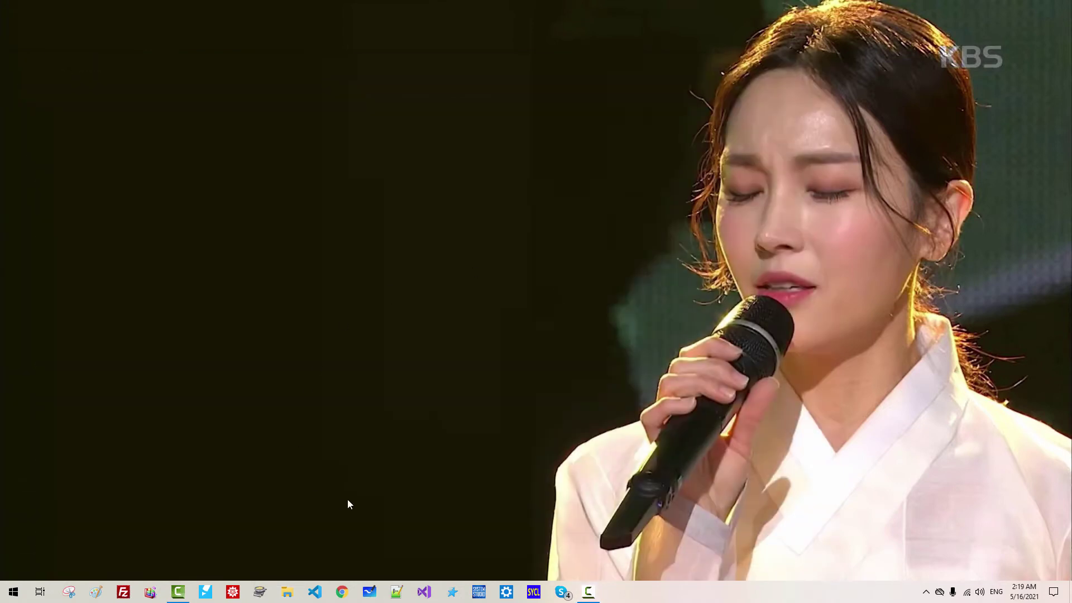
Google 'download qt' in a new Chrome window and open the Get Qt download result
{"action": "left_click", "coordinate": [340, 591]}
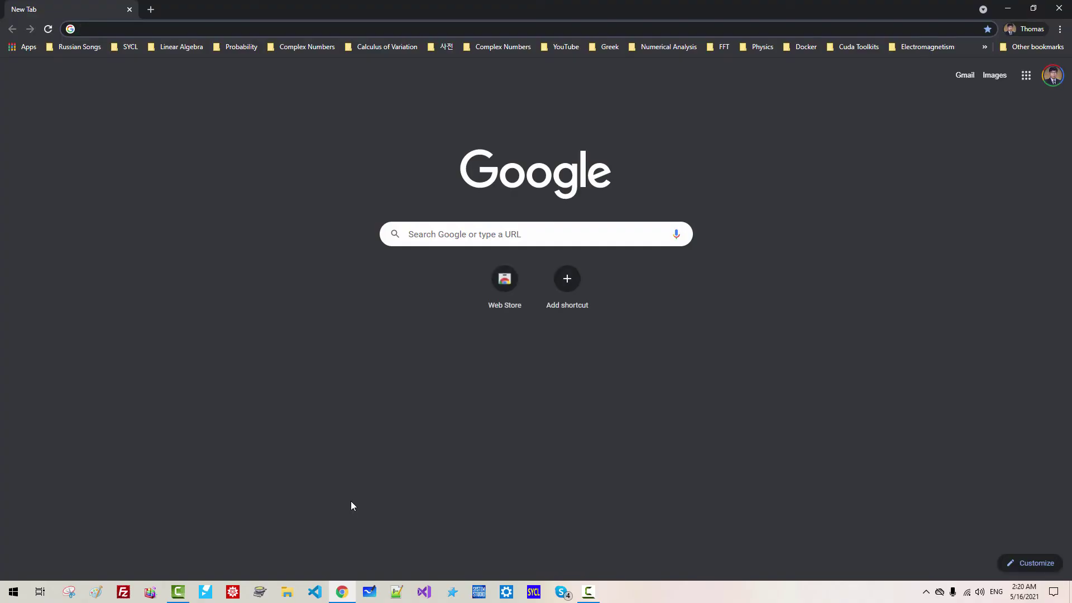
{"action": "type", "text": "download qt"}
{"action": "key", "text": "Return"}
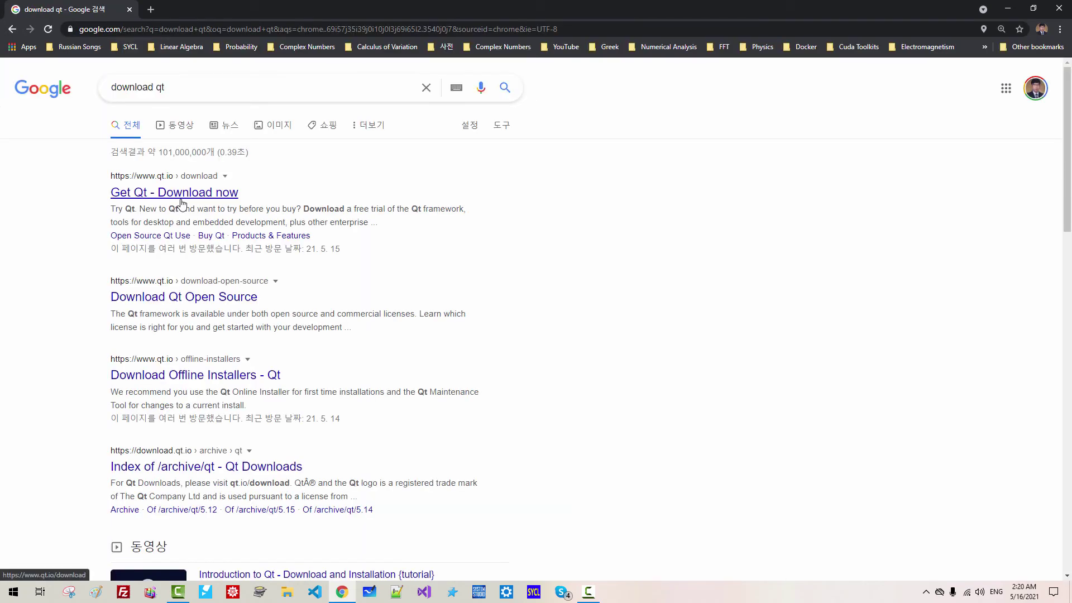
{"action": "left_click", "coordinate": [181, 200]}
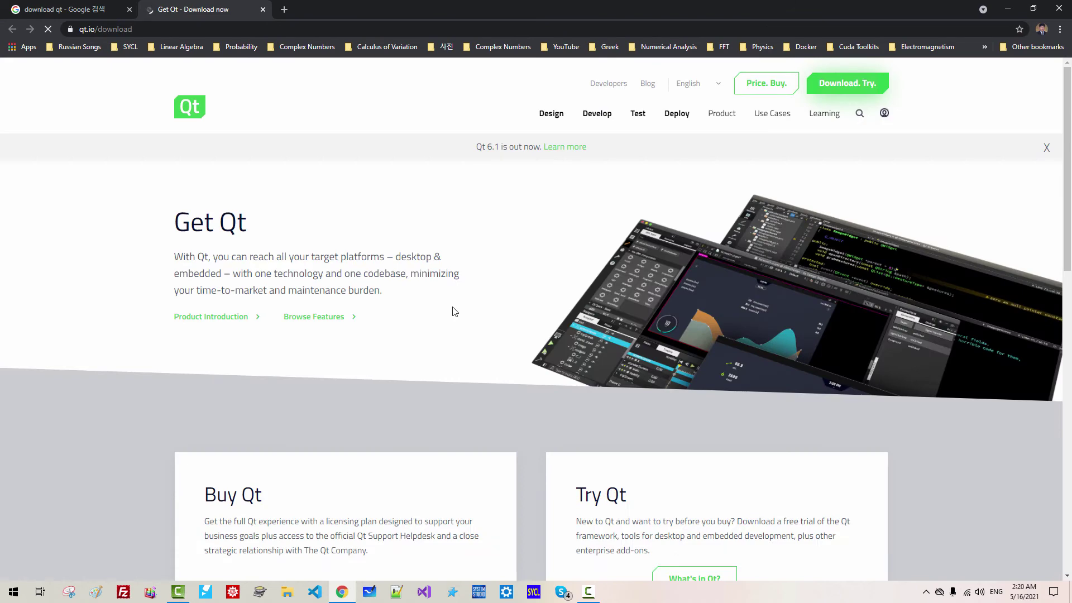
Download the Qt Online Installer via the Go open source page and bring up the download's options
{"action": "scroll", "coordinate": [452, 311], "scroll_direction": "down", "scroll_amount": 4}
{"action": "scroll", "coordinate": [455, 312], "scroll_direction": "down", "scroll_amount": 5}
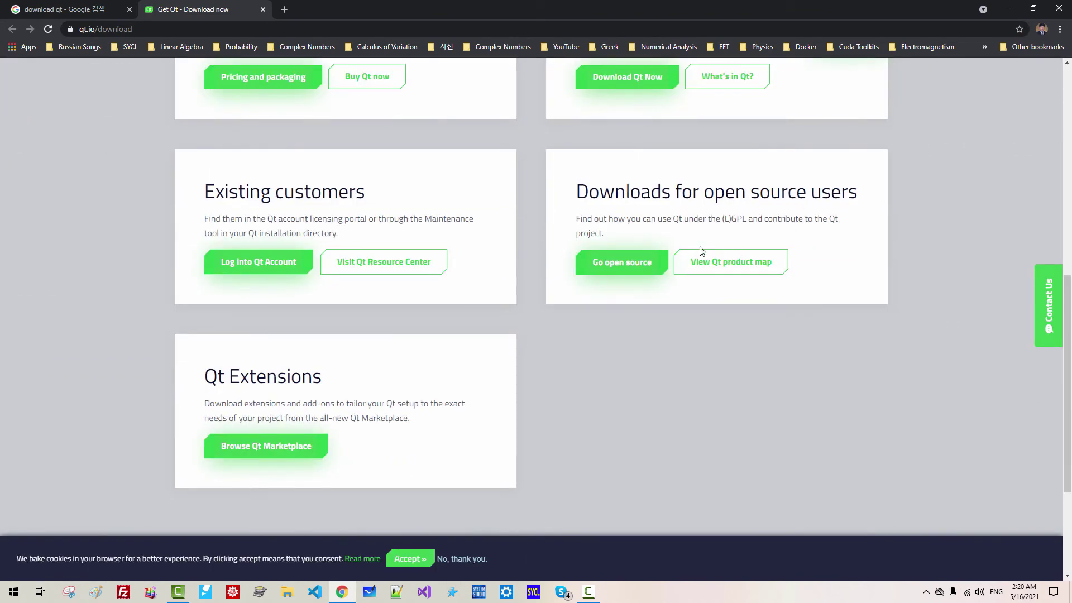
{"action": "left_click", "coordinate": [632, 272]}
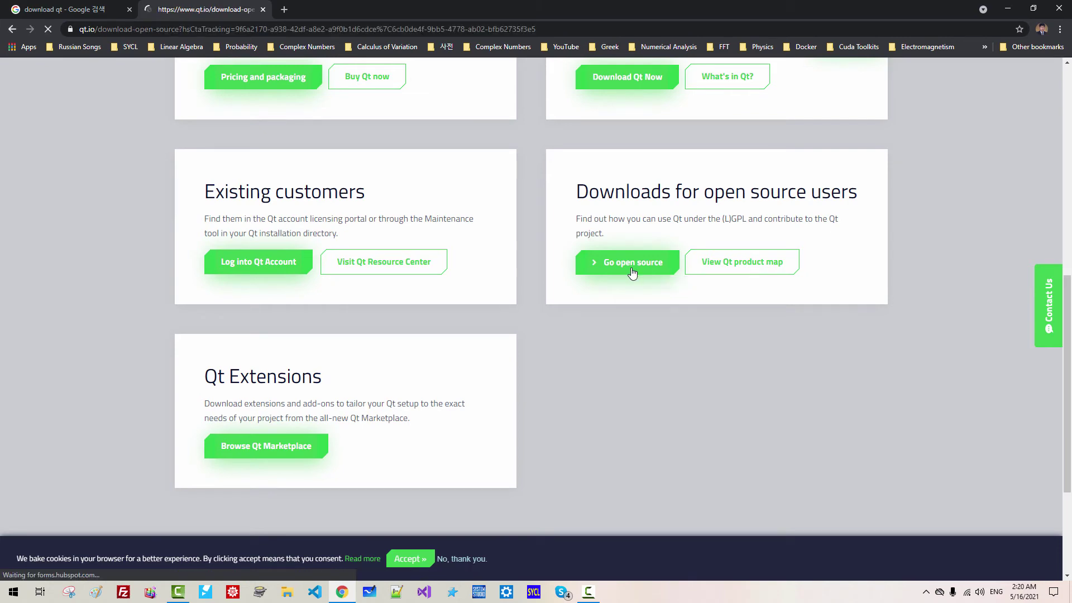
{"action": "scroll", "coordinate": [619, 308], "scroll_direction": "down", "scroll_amount": 10}
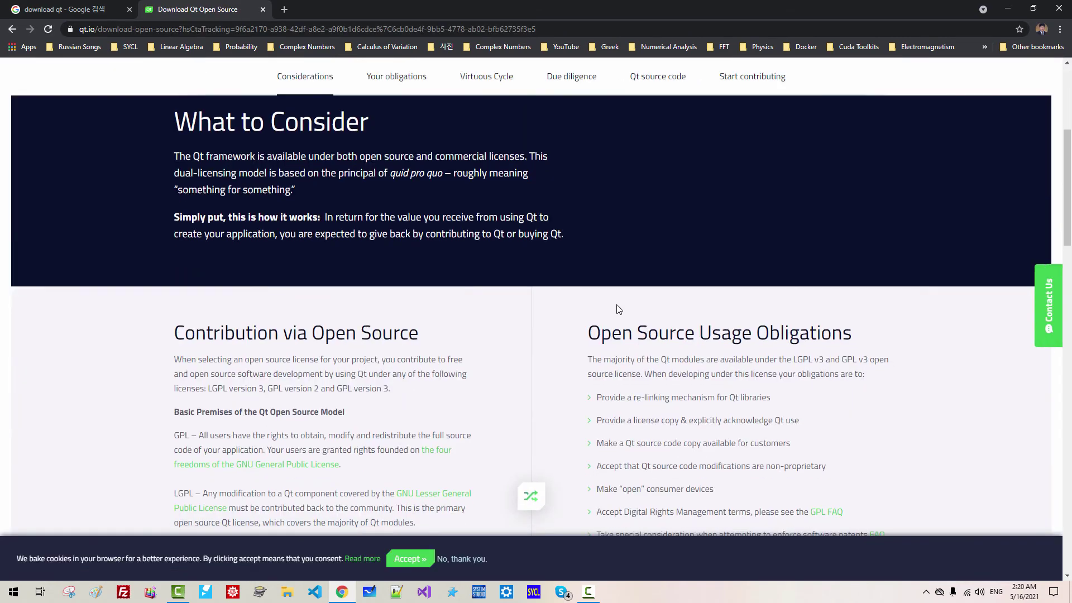
{"action": "scroll", "coordinate": [619, 309], "scroll_direction": "down", "scroll_amount": 12}
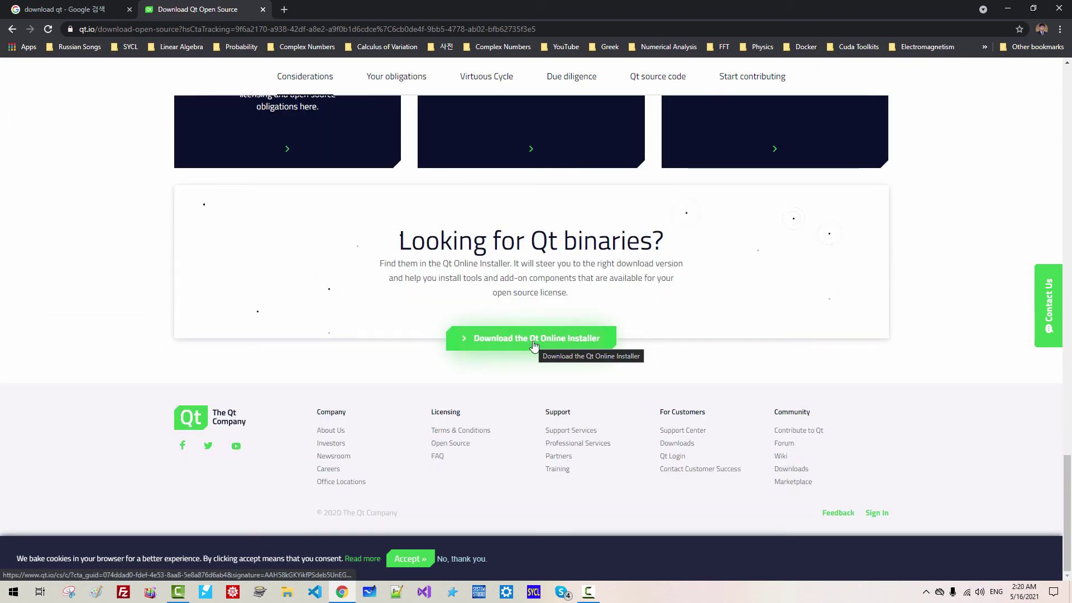
{"action": "left_click", "coordinate": [534, 344]}
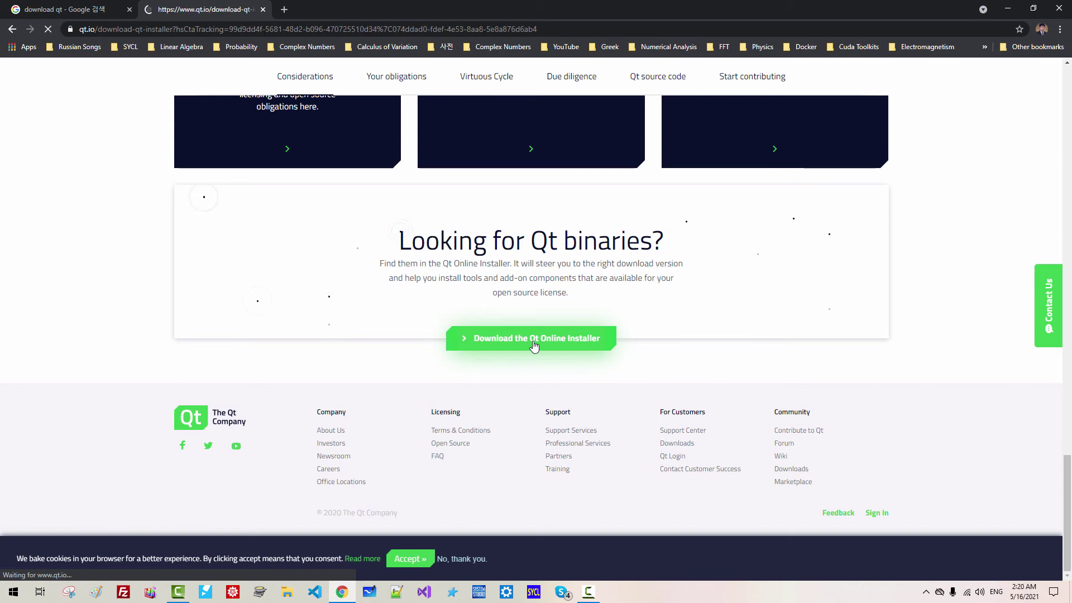
{"action": "scroll", "coordinate": [514, 355], "scroll_direction": "down", "scroll_amount": 3}
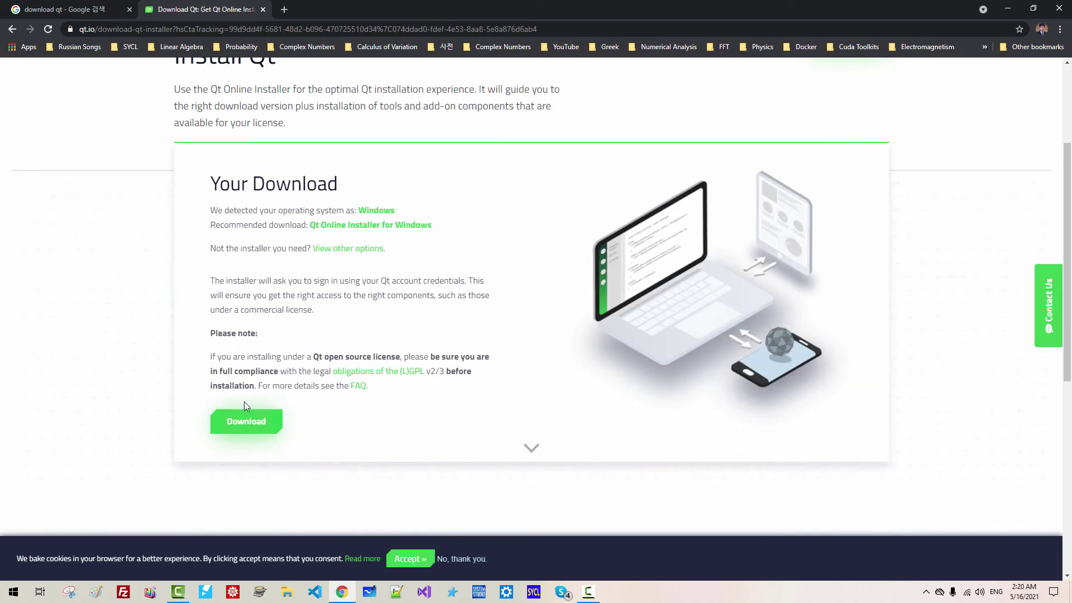
{"action": "left_click", "coordinate": [251, 422]}
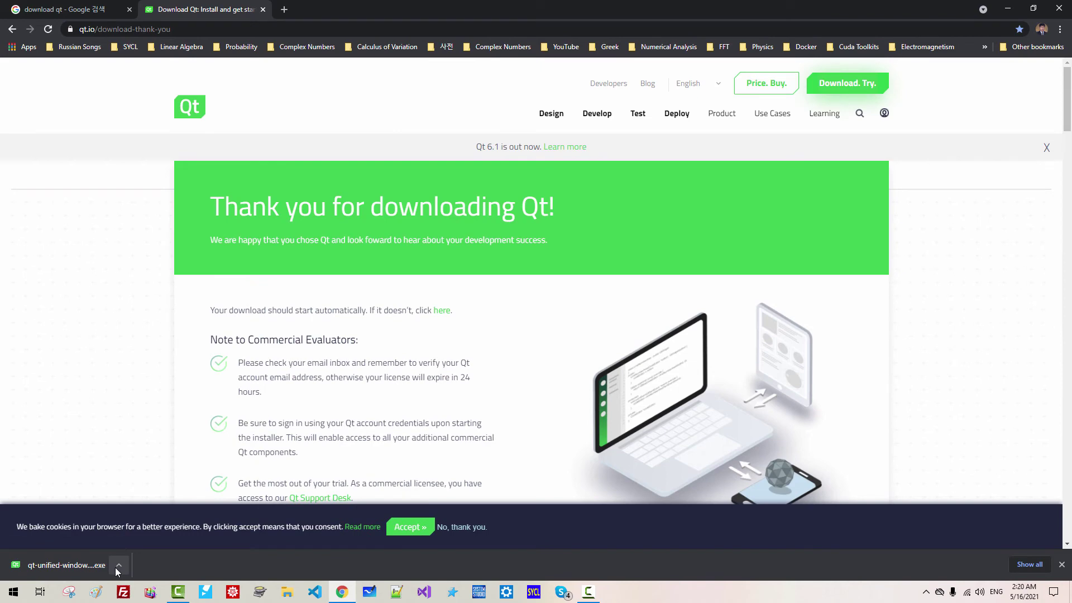
{"action": "left_click", "coordinate": [115, 567]}
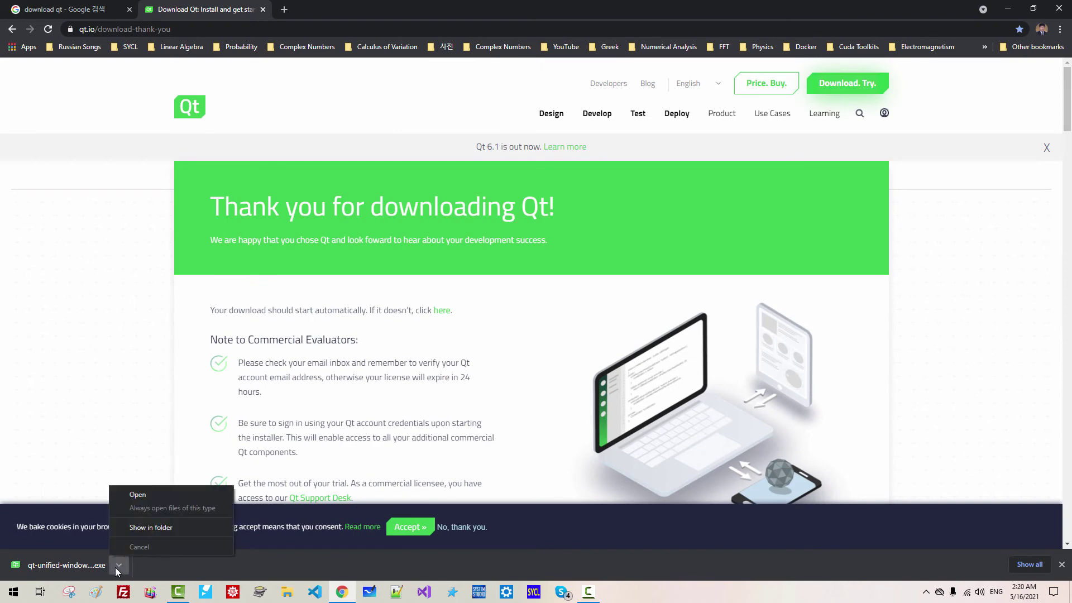
Launch the downloaded Qt installer from its folder and log in with the Qt account password
{"action": "left_click", "coordinate": [145, 528]}
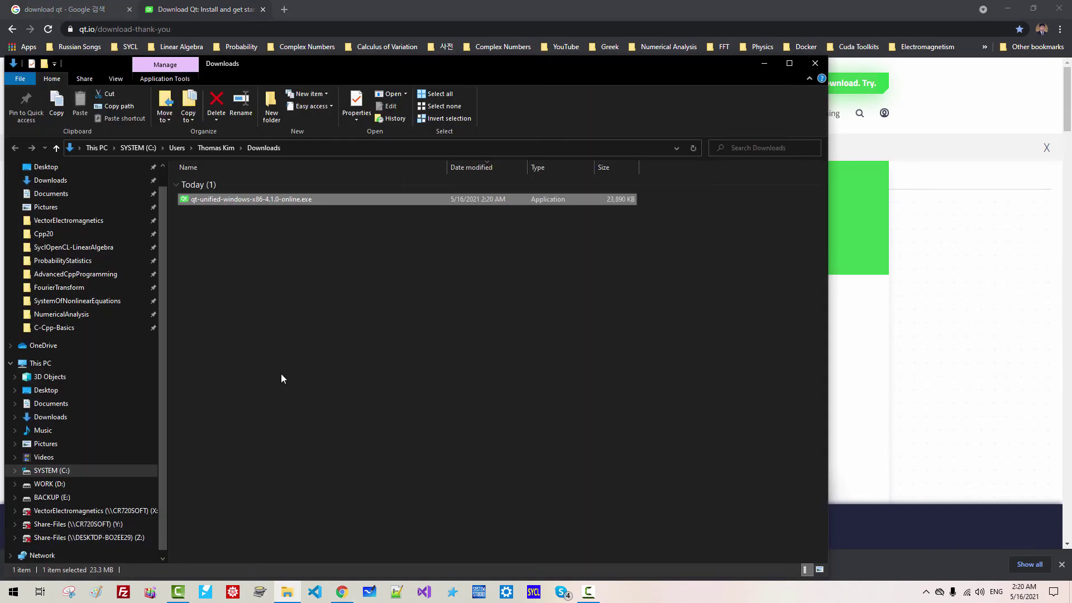
{"action": "double_click", "coordinate": [290, 199]}
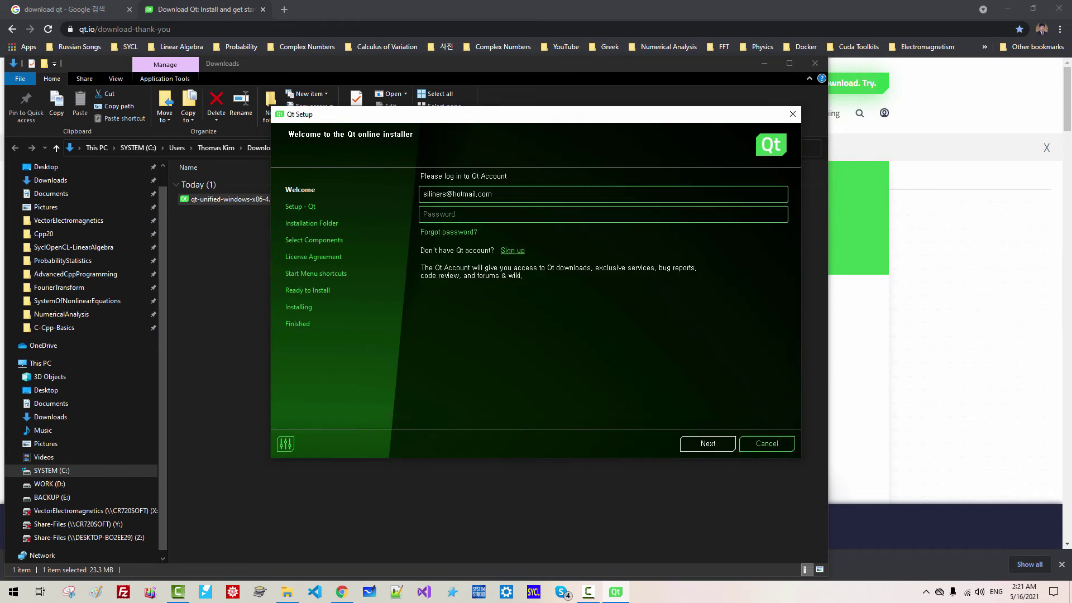
{"action": "key", "text": "ctrl+v"}
{"action": "left_click", "coordinate": [721, 442]}
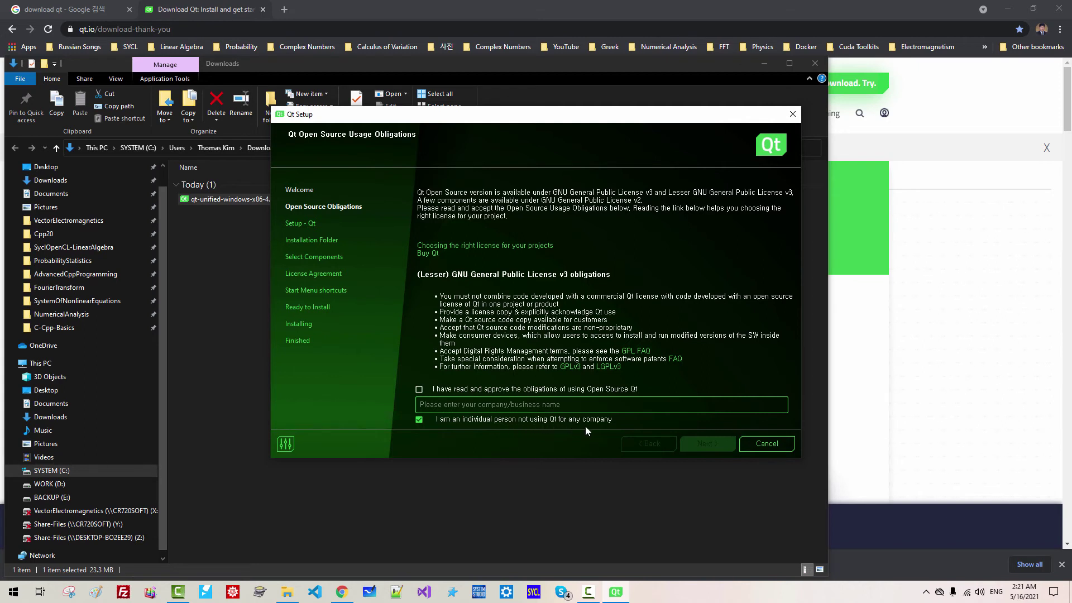
Approve the open-source obligations, disable usage statistics, and continue to the C:\Qt installation folder page
{"action": "left_click", "coordinate": [419, 389]}
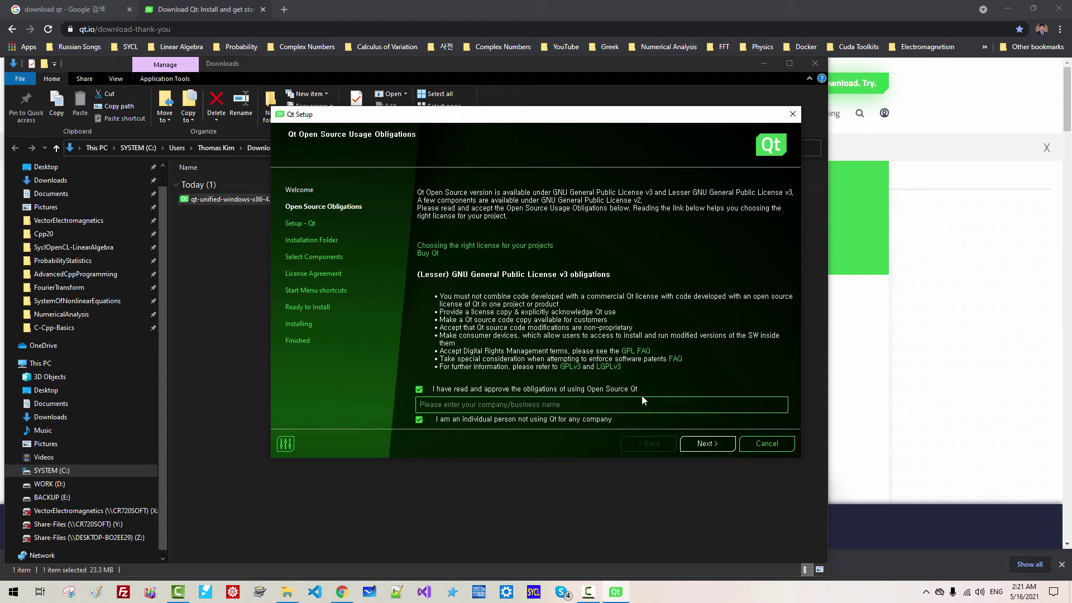
{"action": "left_click", "coordinate": [705, 448]}
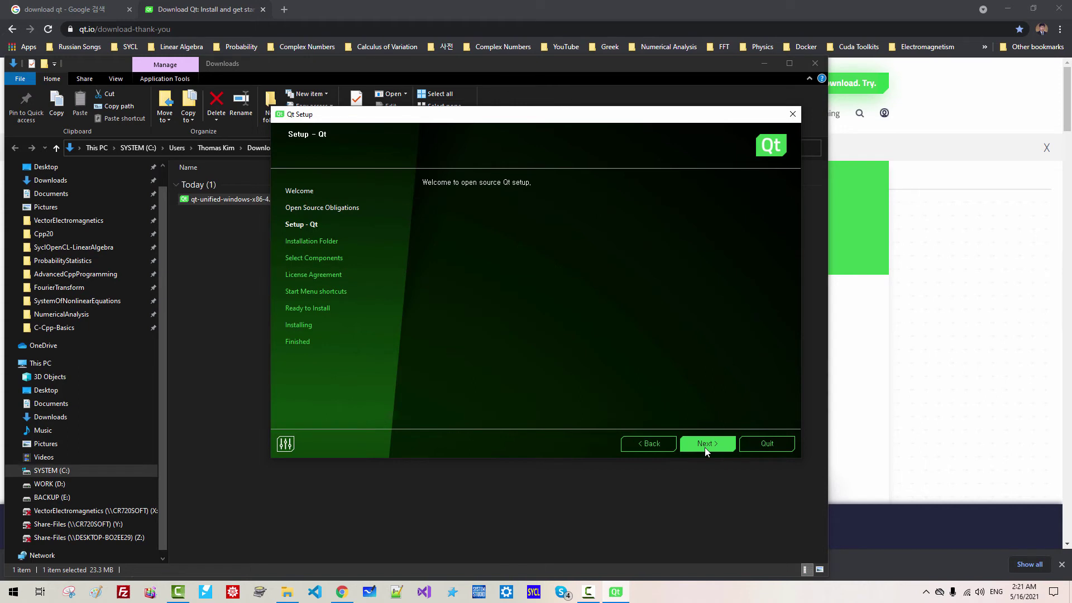
{"action": "left_click", "coordinate": [705, 447]}
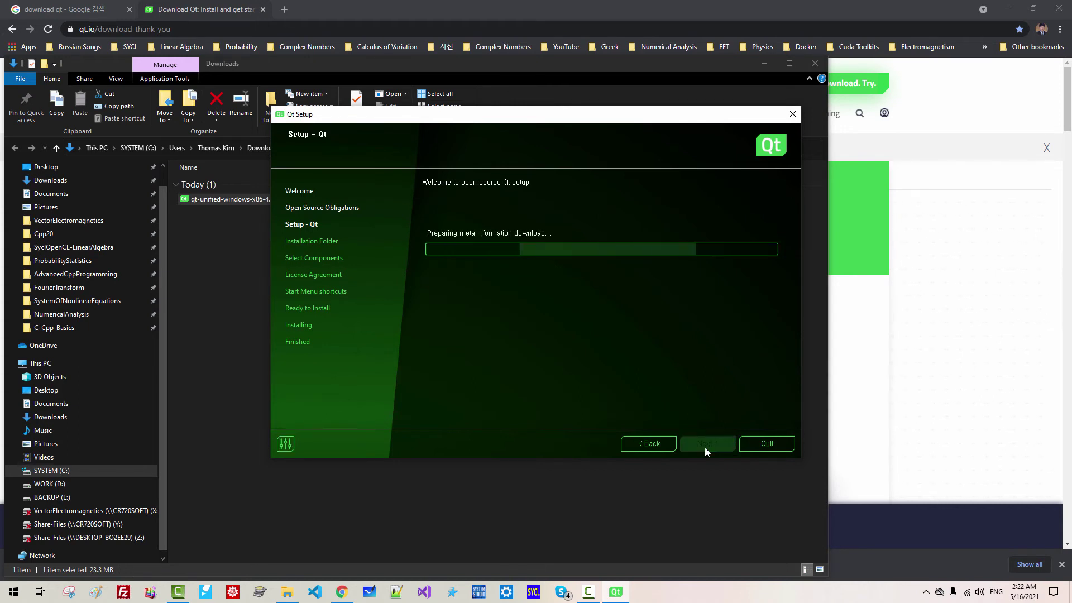
{"action": "left_click", "coordinate": [446, 284]}
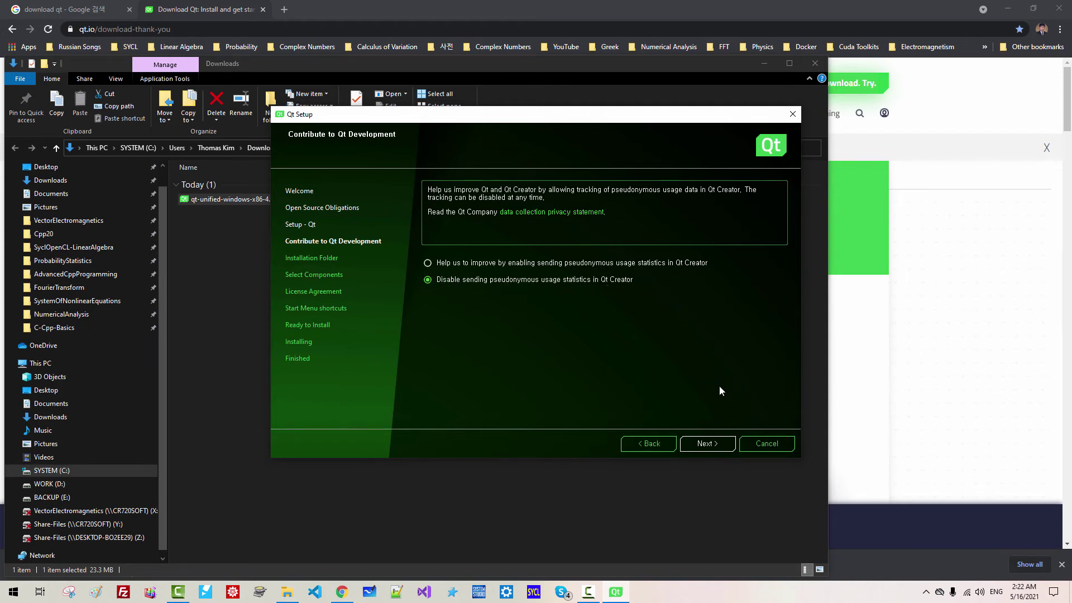
{"action": "left_click", "coordinate": [726, 444]}
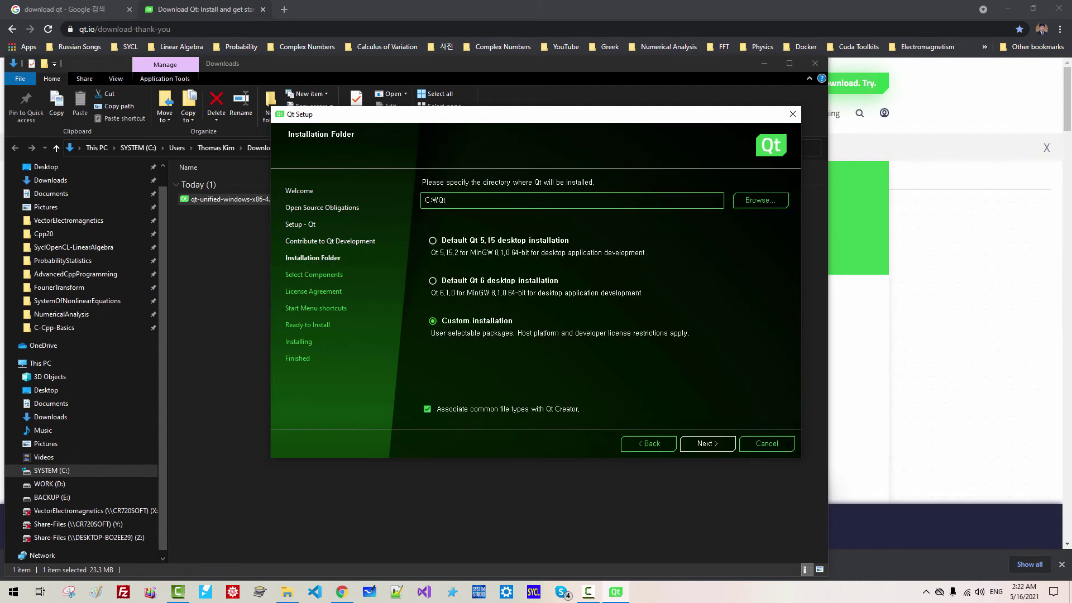
Select Qt 6.1.0 minus its Android components, expand Additional Libraries, and accept the license agreements
{"action": "left_click", "coordinate": [708, 447]}
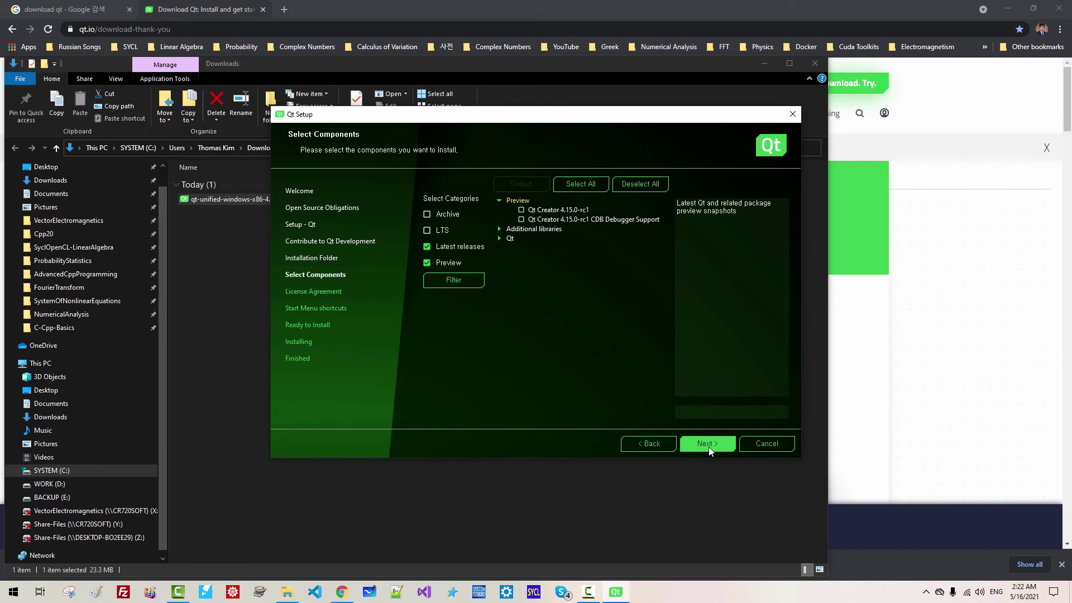
{"action": "left_click", "coordinate": [500, 238]}
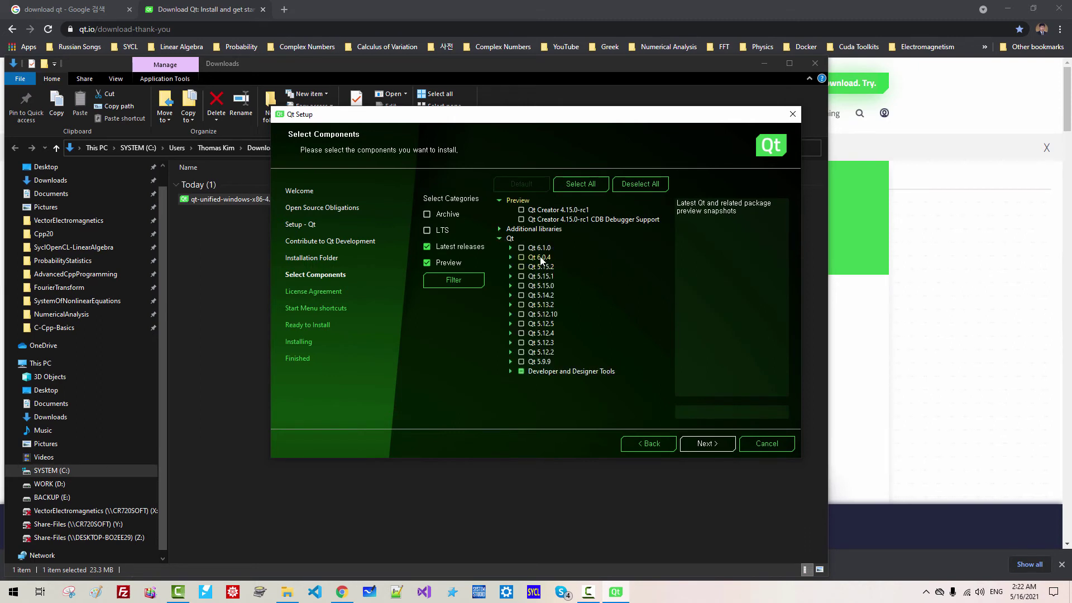
{"action": "left_click", "coordinate": [521, 248]}
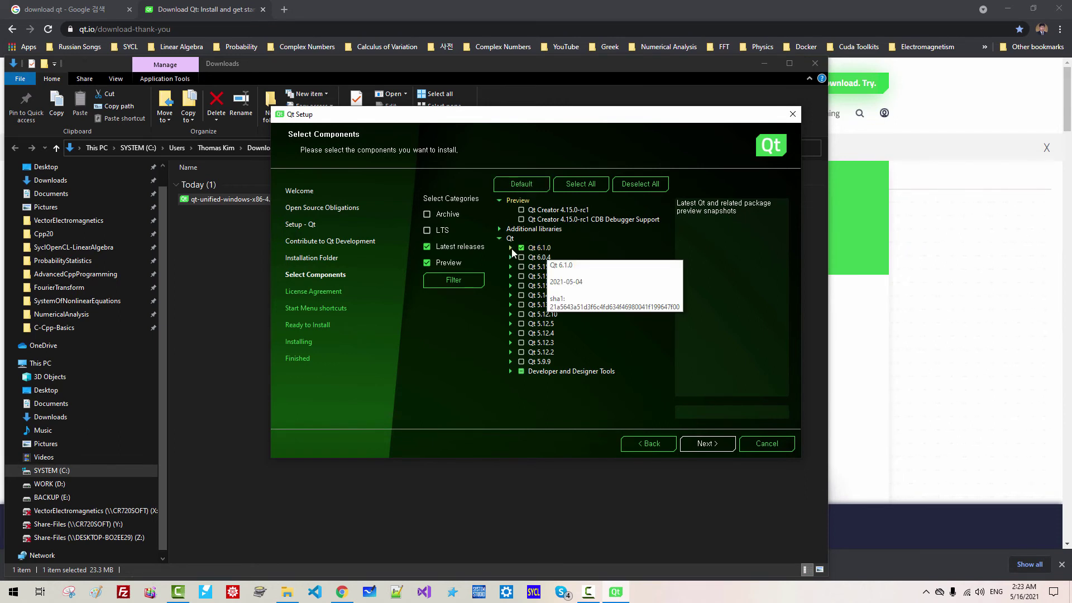
{"action": "left_click", "coordinate": [510, 248]}
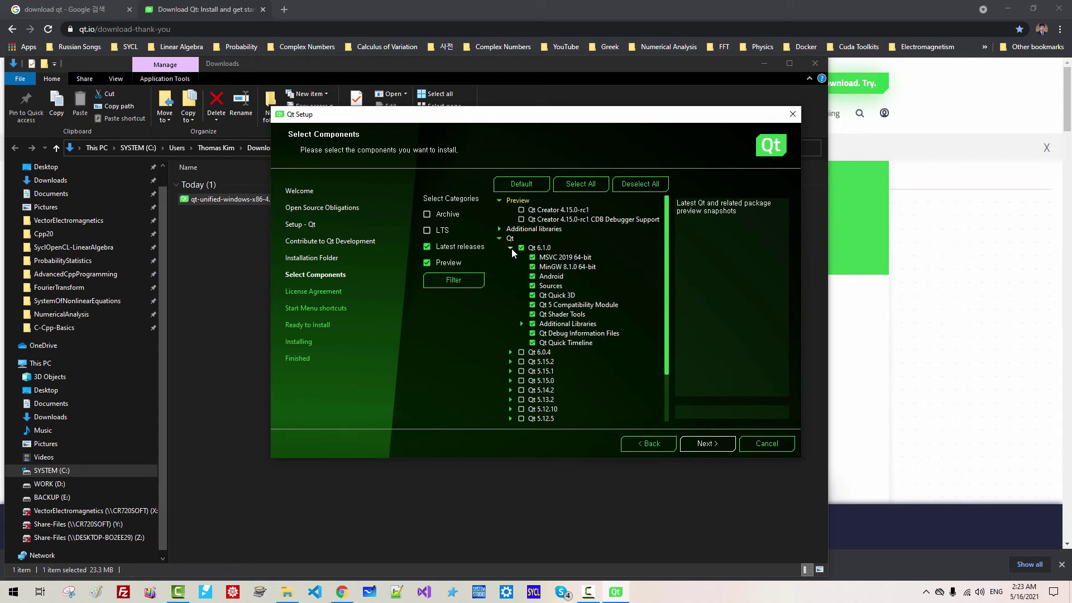
{"action": "left_click", "coordinate": [533, 277]}
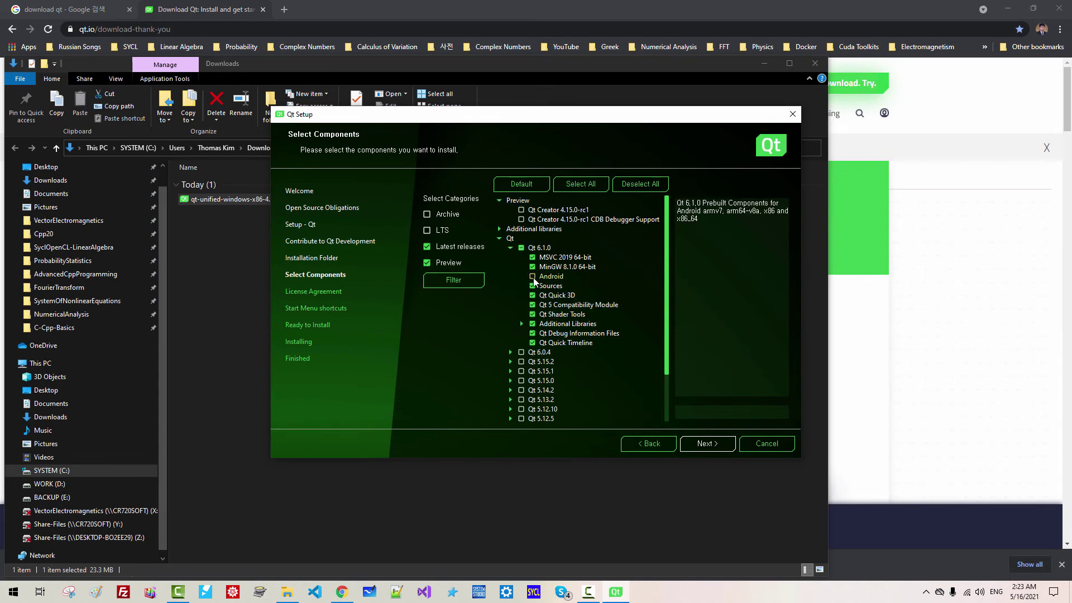
{"action": "left_click", "coordinate": [521, 324]}
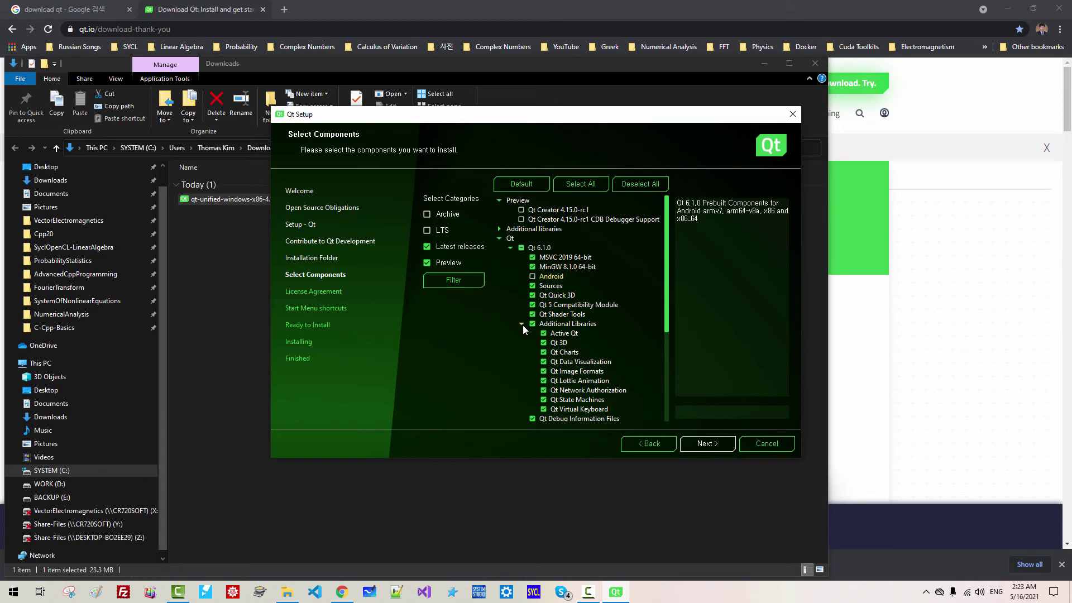
{"action": "scroll", "coordinate": [523, 325], "scroll_direction": "down", "scroll_amount": 1}
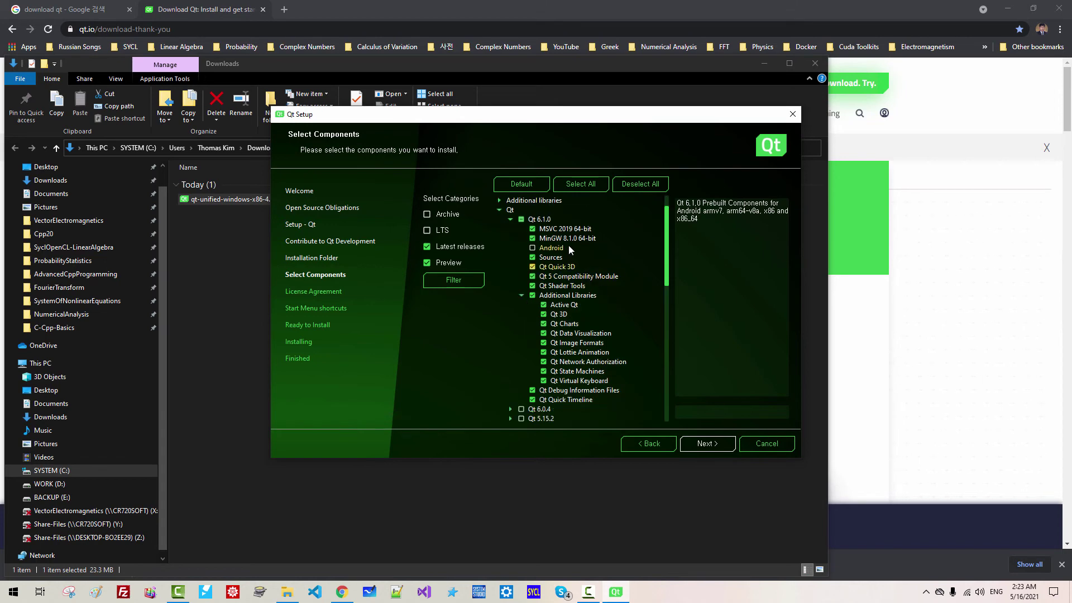
{"action": "left_click", "coordinate": [699, 444]}
{"action": "left_click", "coordinate": [421, 415]}
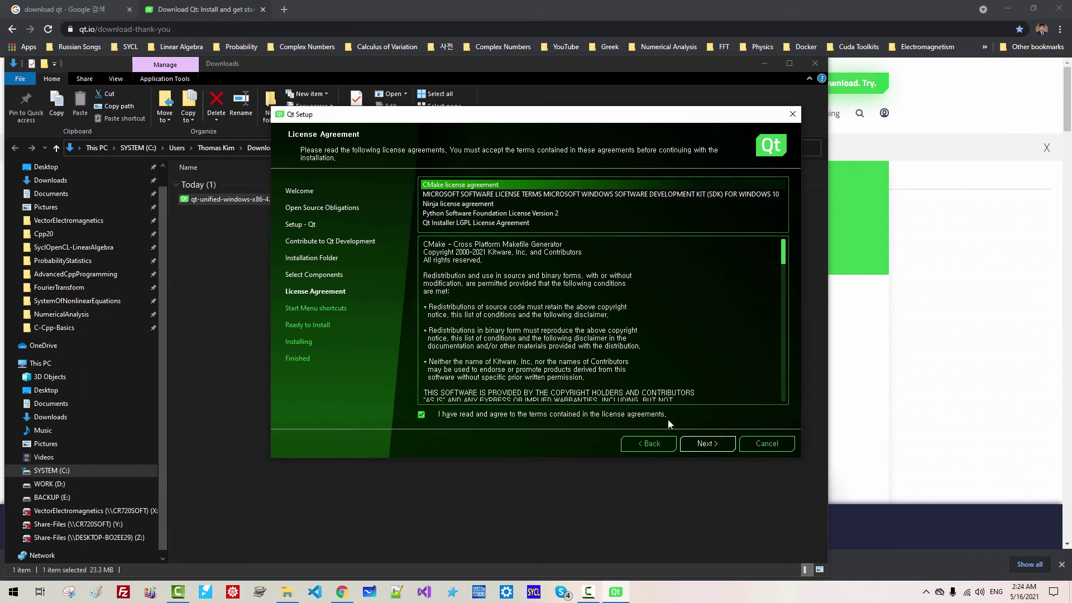
Keep the Qt Start Menu folder, install Qt 6.1.0, finish the wizard, and close Qt Creator
{"action": "left_click", "coordinate": [725, 445]}
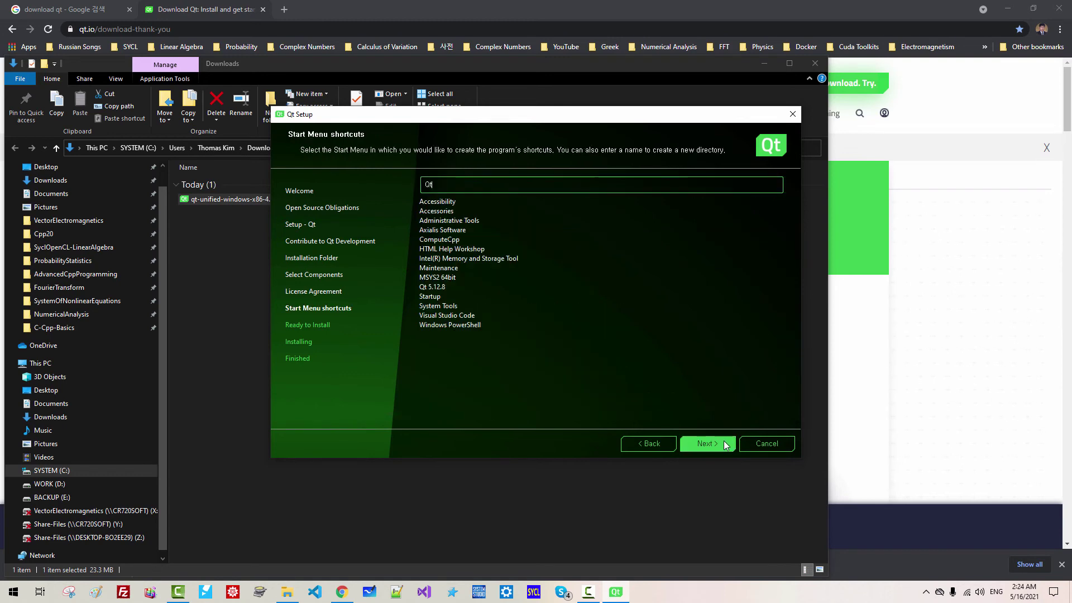
{"action": "left_click", "coordinate": [725, 444]}
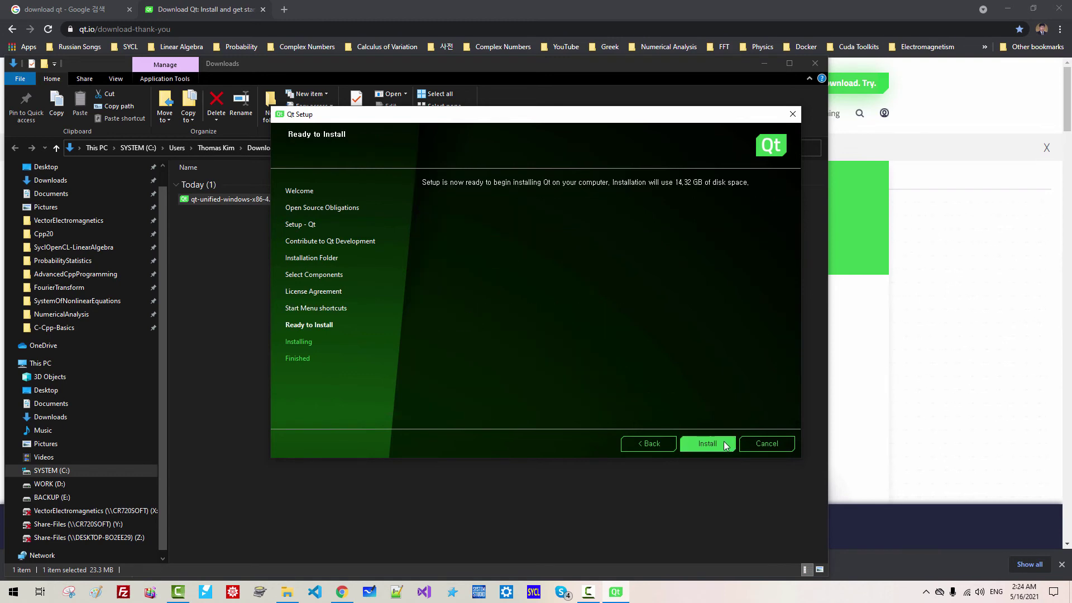
{"action": "left_click", "coordinate": [726, 444]}
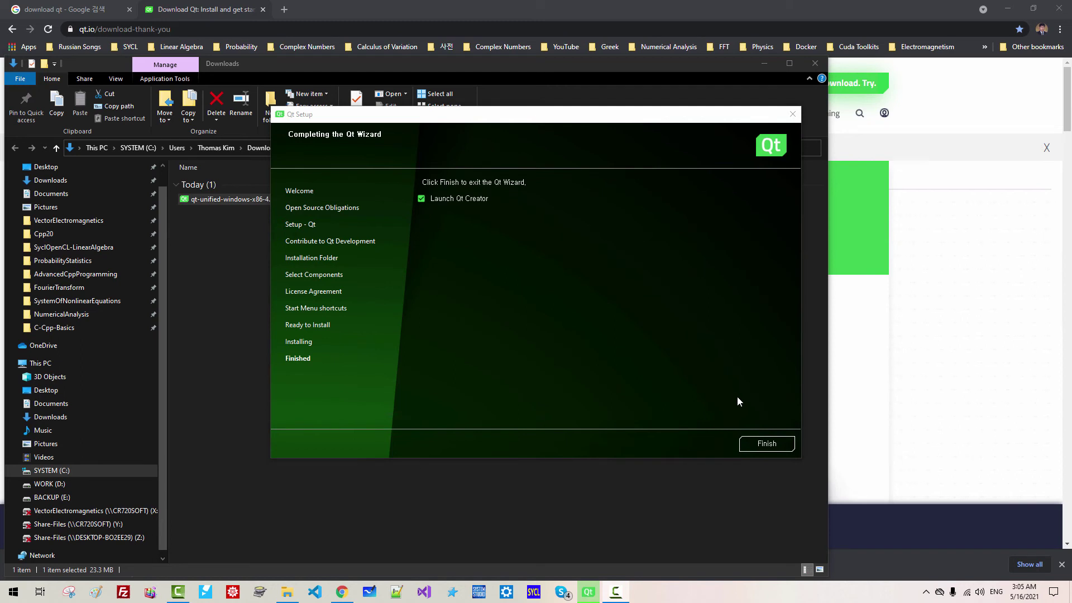
{"action": "left_click", "coordinate": [765, 445]}
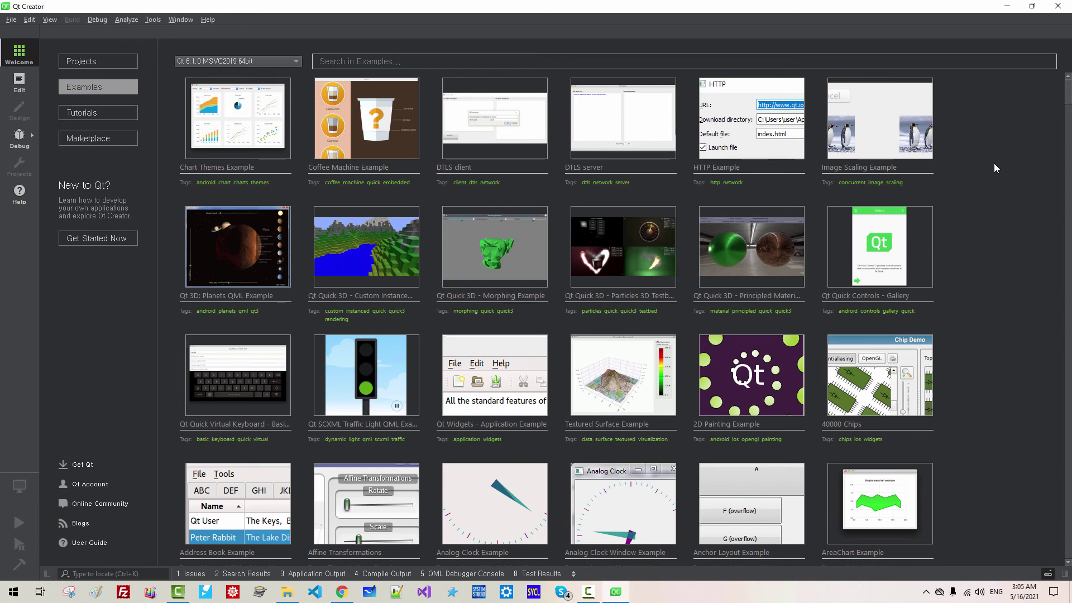
{"action": "left_click", "coordinate": [1058, 6]}
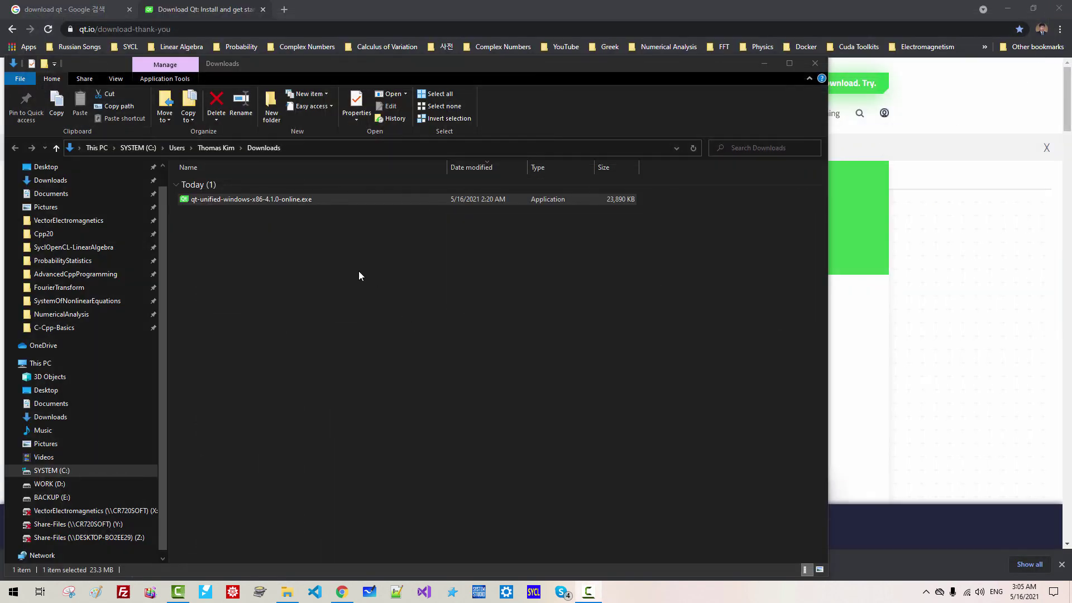
Cut qt-unified-windows-x86-4.1.0-online.exe from Downloads and paste it into E:\Tools
{"action": "right_click", "coordinate": [300, 201]}
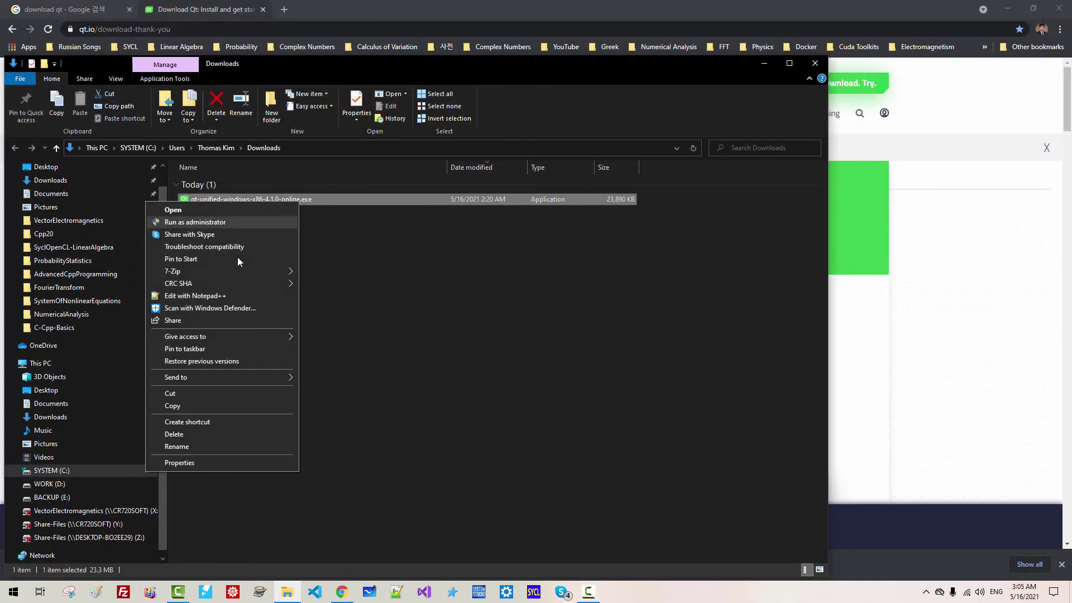
{"action": "left_click", "coordinate": [173, 395]}
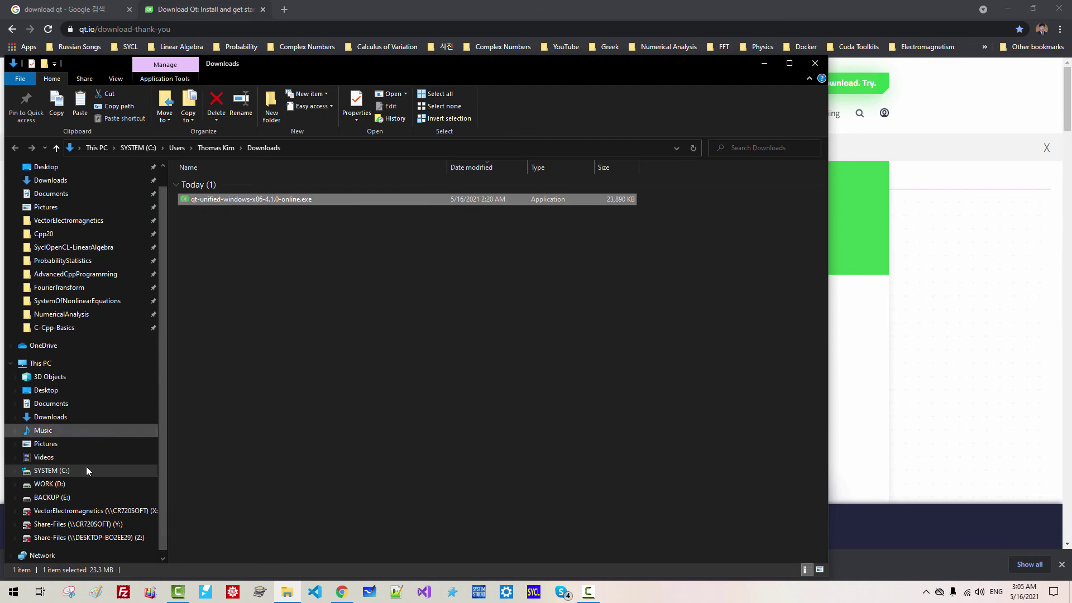
{"action": "left_click", "coordinate": [52, 497]}
{"action": "double_click", "coordinate": [199, 312]}
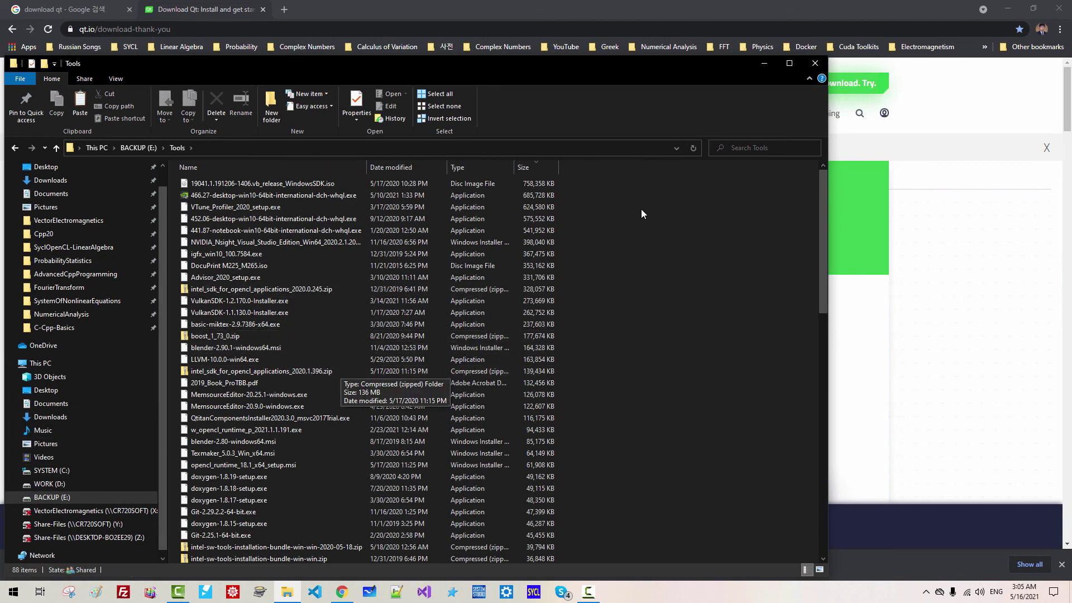
{"action": "right_click", "coordinate": [657, 203]}
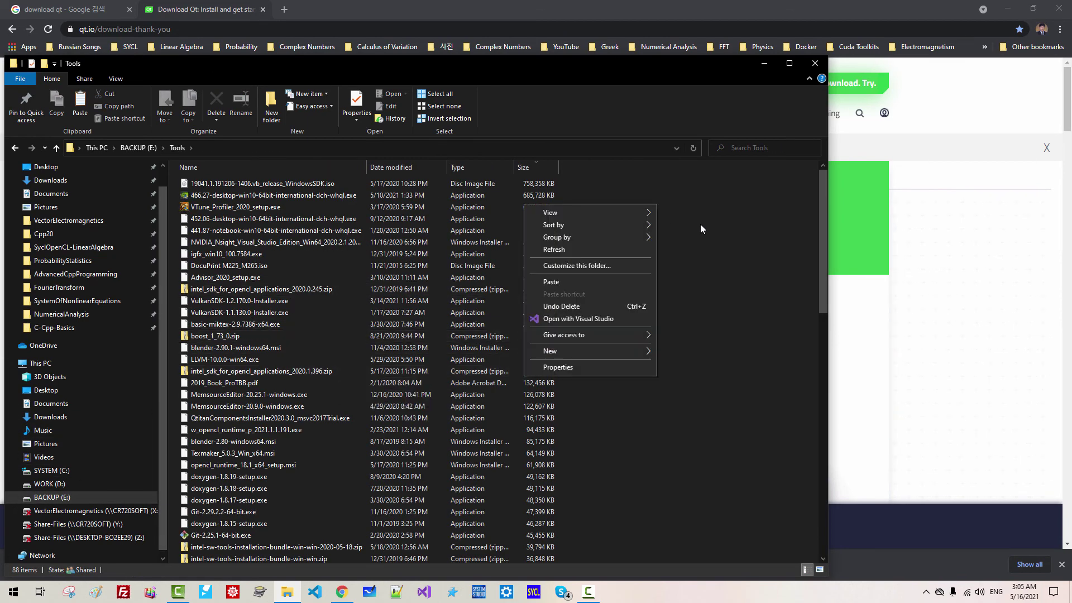
{"action": "left_click", "coordinate": [588, 280]}
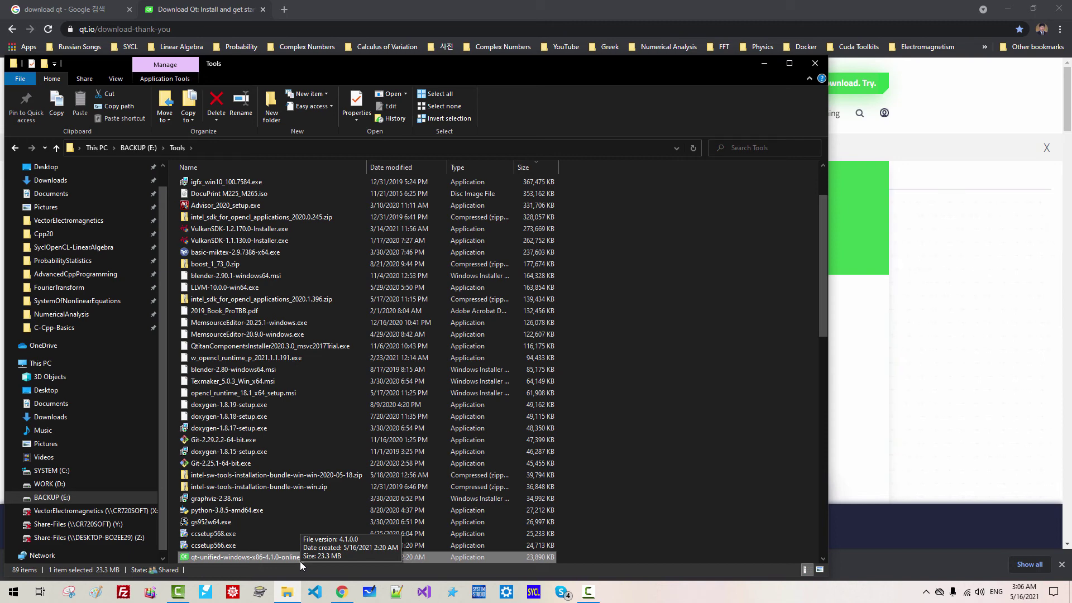
Search 'environ', open Edit the system environment variables, and open Environment Variables
{"action": "right_click", "coordinate": [13, 592]}
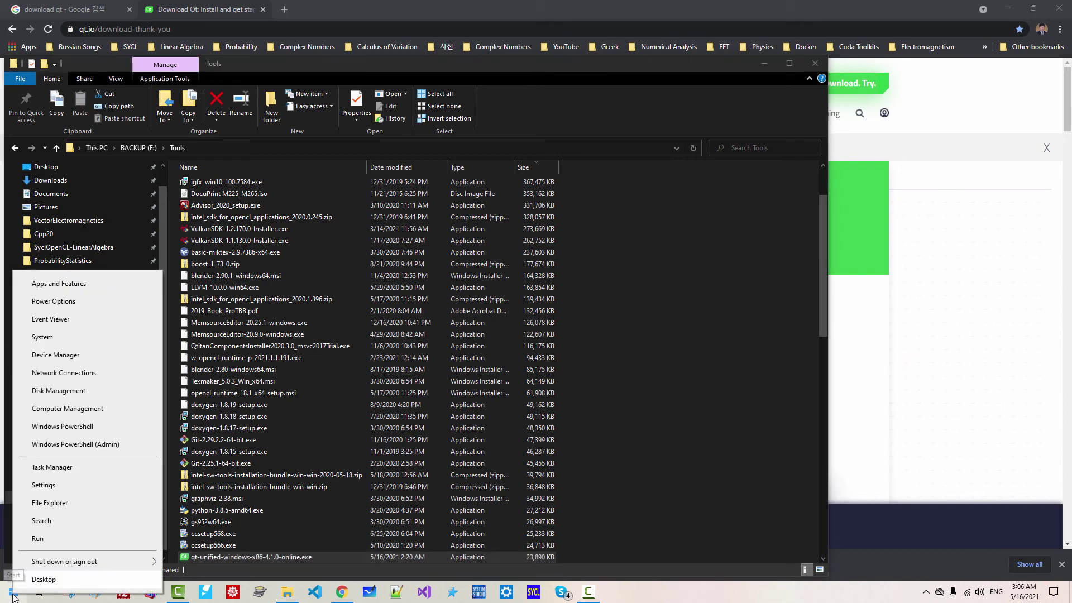
{"action": "left_click", "coordinate": [49, 522]}
{"action": "type", "text": "environ"}
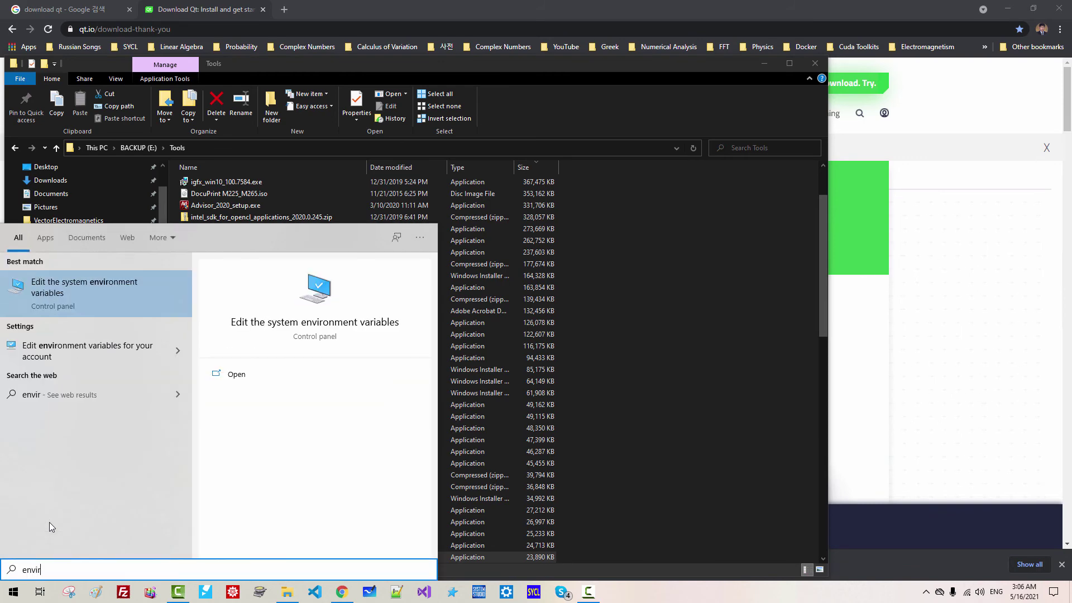
{"action": "left_click", "coordinate": [77, 292]}
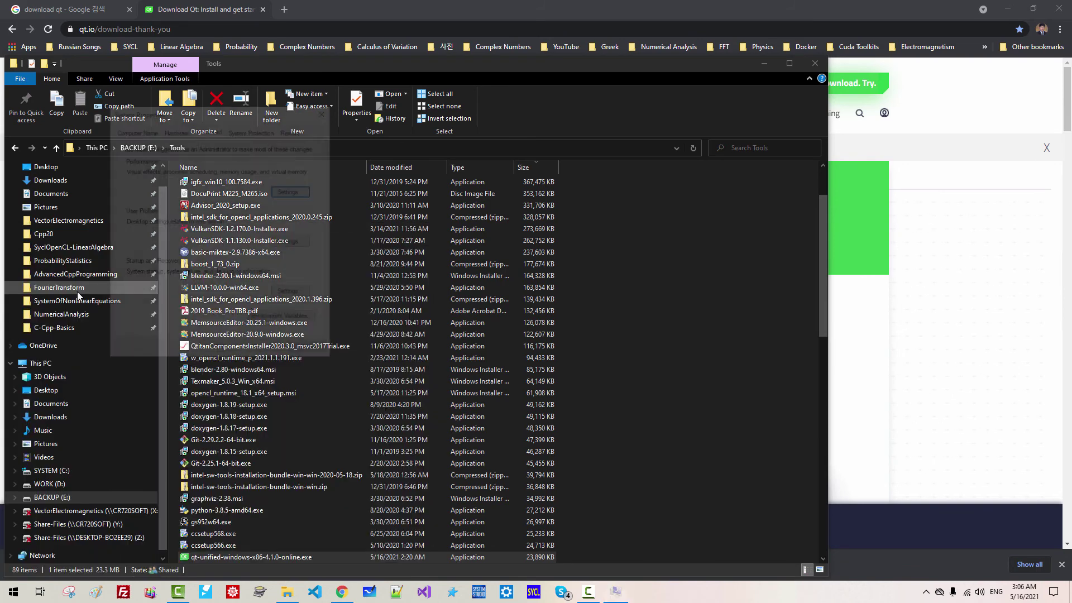
{"action": "left_click", "coordinate": [296, 322]}
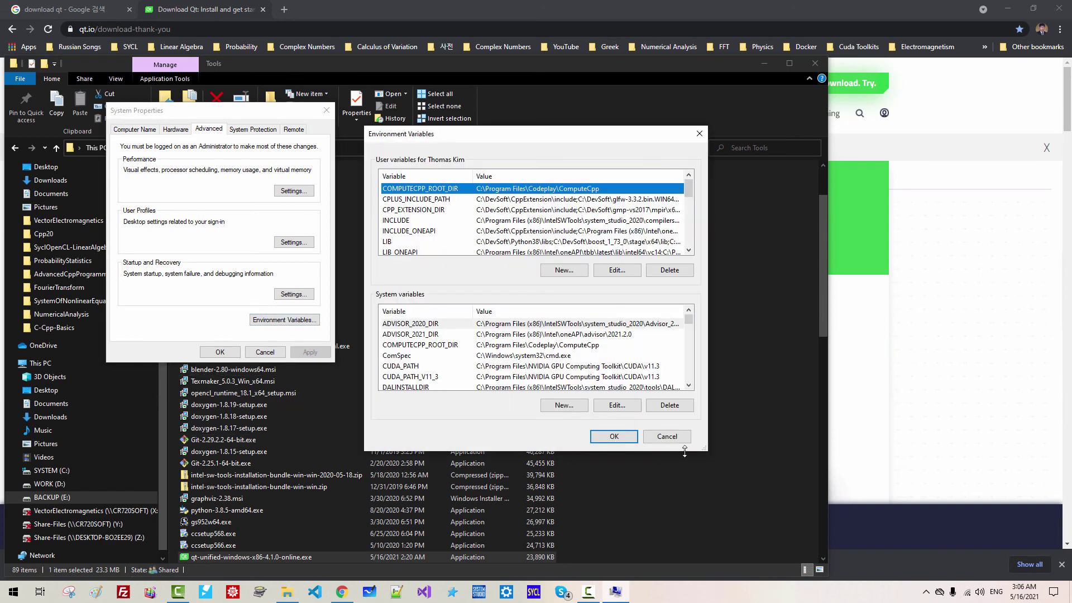
Create a new system variable named QTDIR and browse its value to C:\Qt\6.1.0
{"action": "left_click", "coordinate": [600, 483]}
{"action": "type", "text": "Q"}
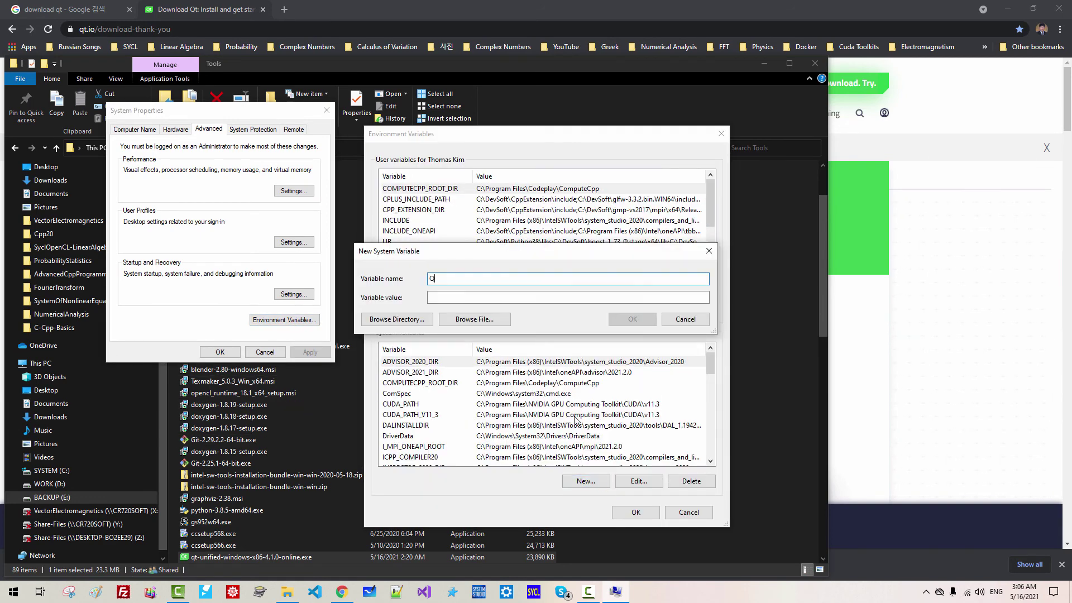
{"action": "type", "text": "TDIR"}
{"action": "left_click", "coordinate": [417, 320]}
{"action": "left_click", "coordinate": [461, 288]}
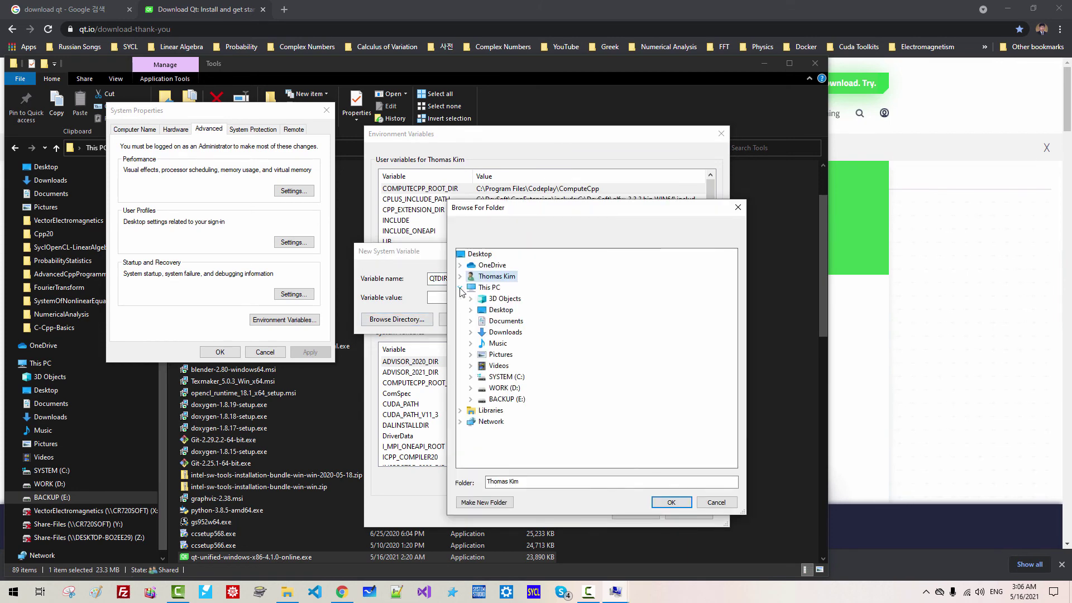
{"action": "double_click", "coordinate": [500, 378]}
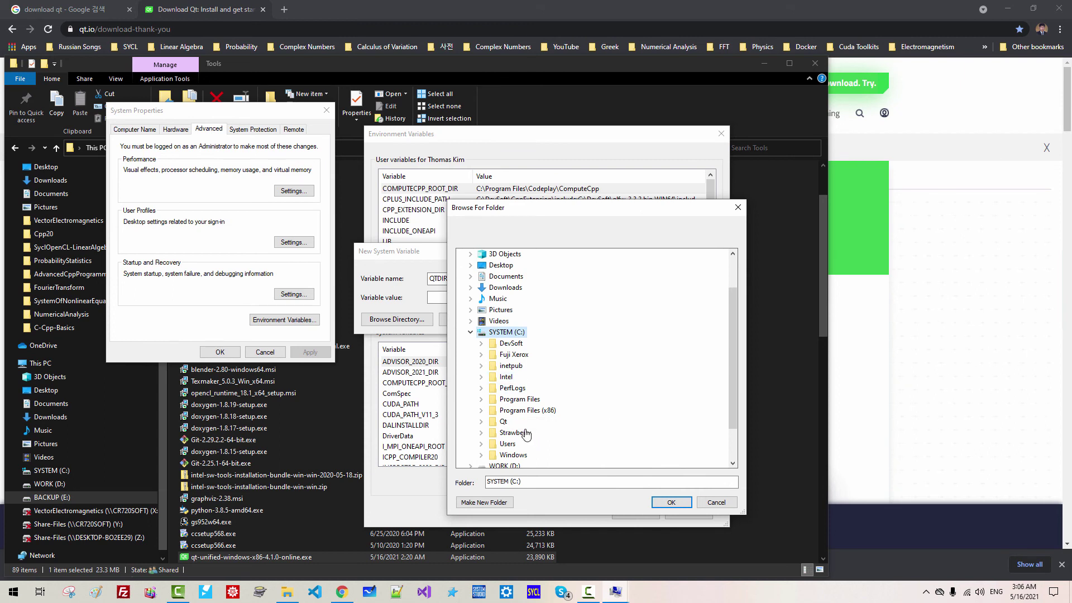
{"action": "left_click", "coordinate": [481, 422]}
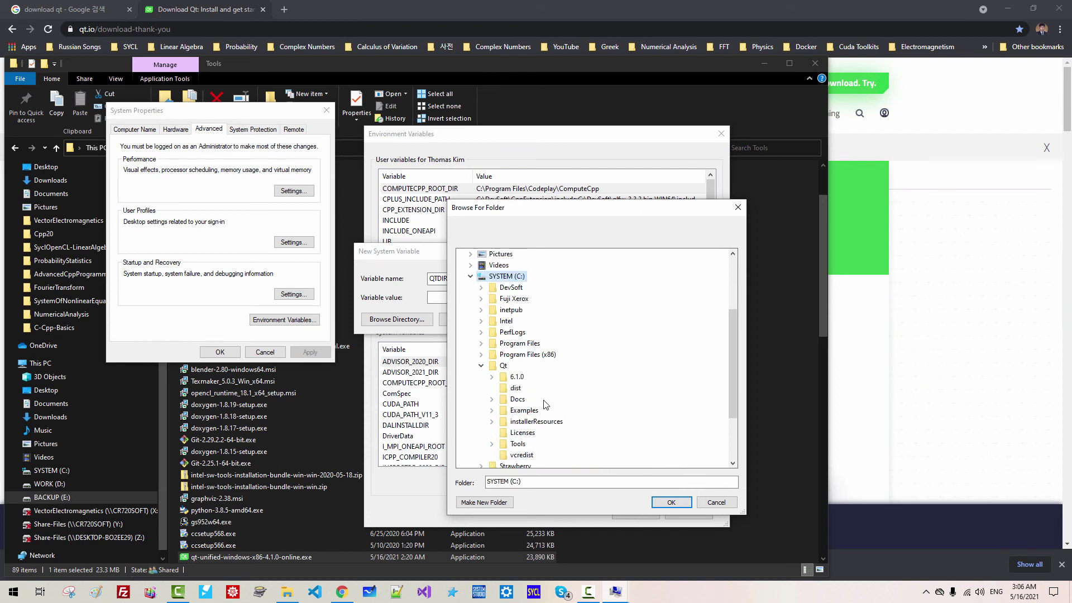
{"action": "double_click", "coordinate": [517, 377]}
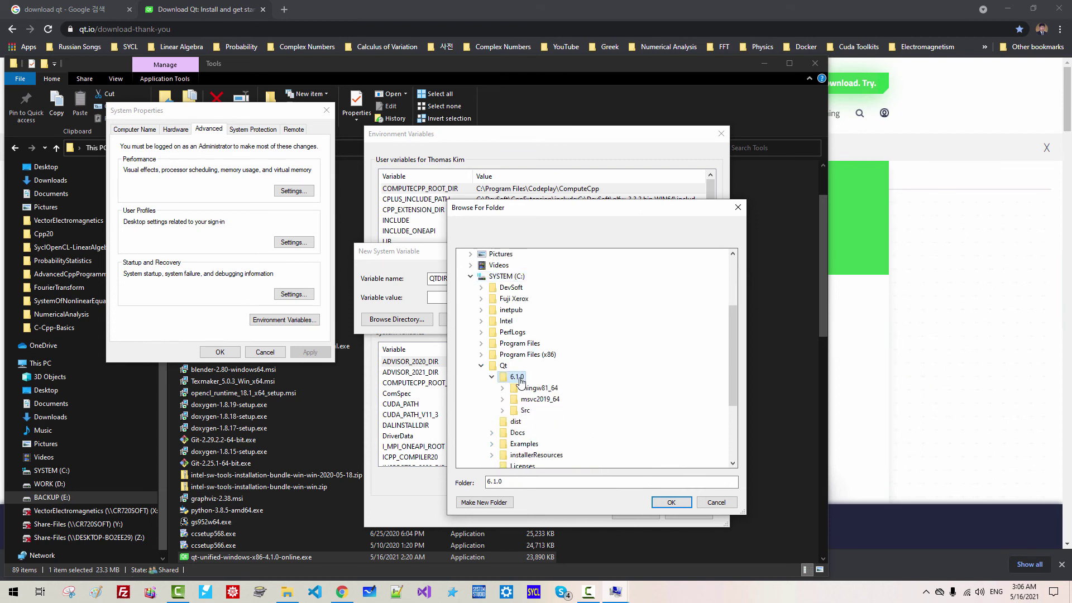
{"action": "left_click", "coordinate": [672, 503]}
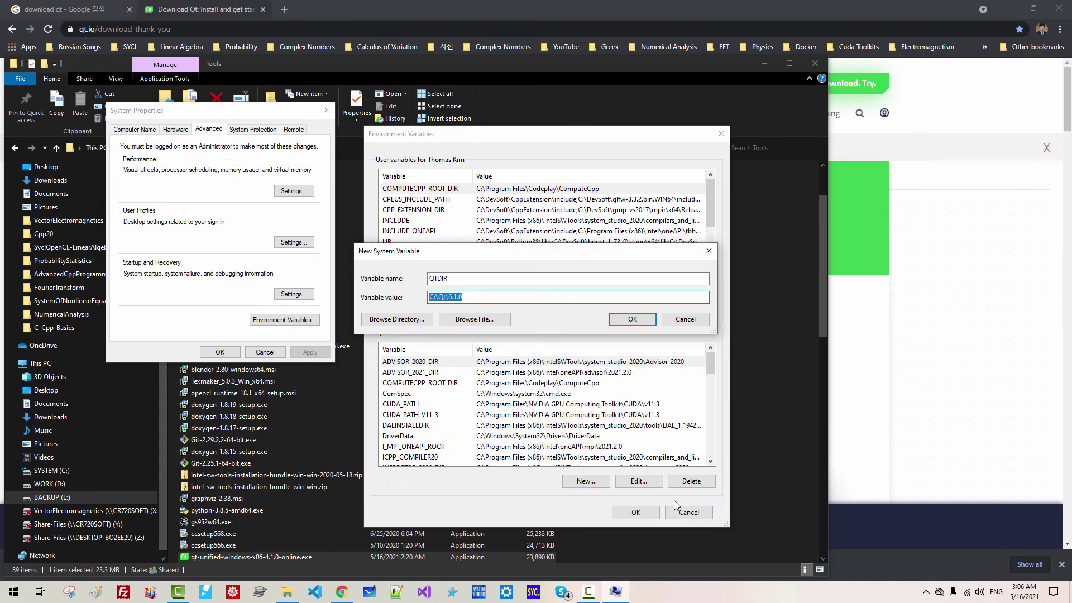
Confirm the QTDIR variable, check its entry in System variables, and save the changes
{"action": "left_click", "coordinate": [637, 321]}
{"action": "left_click_drag", "start_coordinate": [706, 371], "coordinate": [710, 434]}
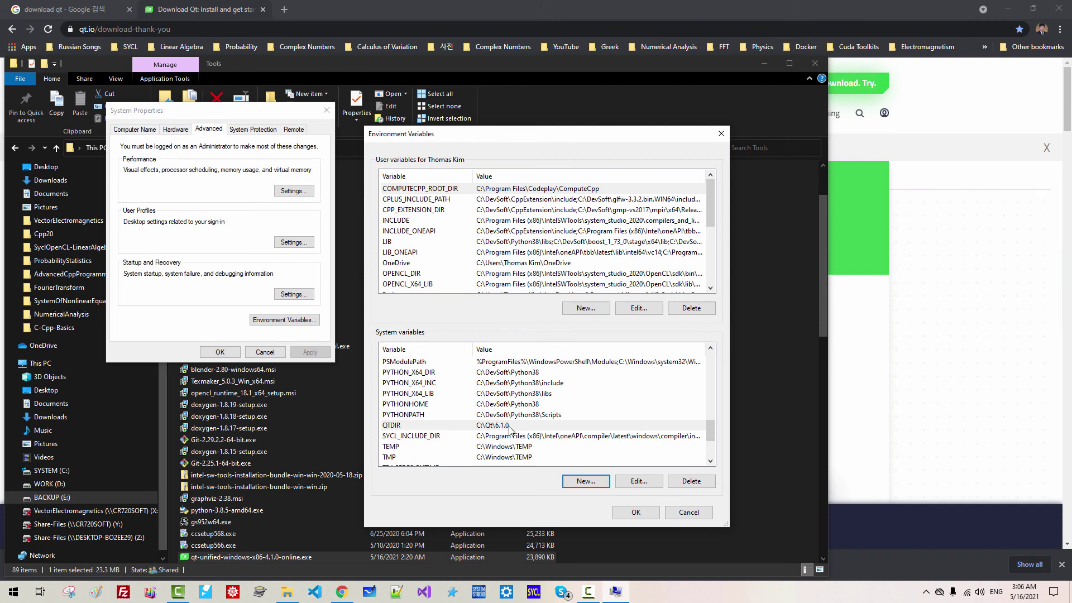
{"action": "left_click", "coordinate": [510, 427]}
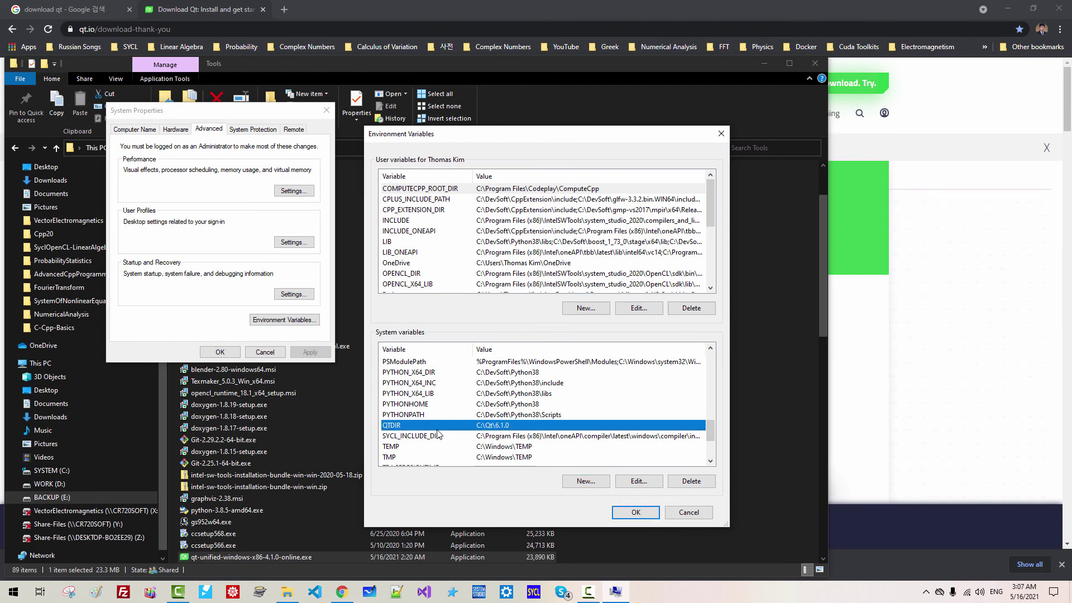
{"action": "left_click", "coordinate": [636, 513]}
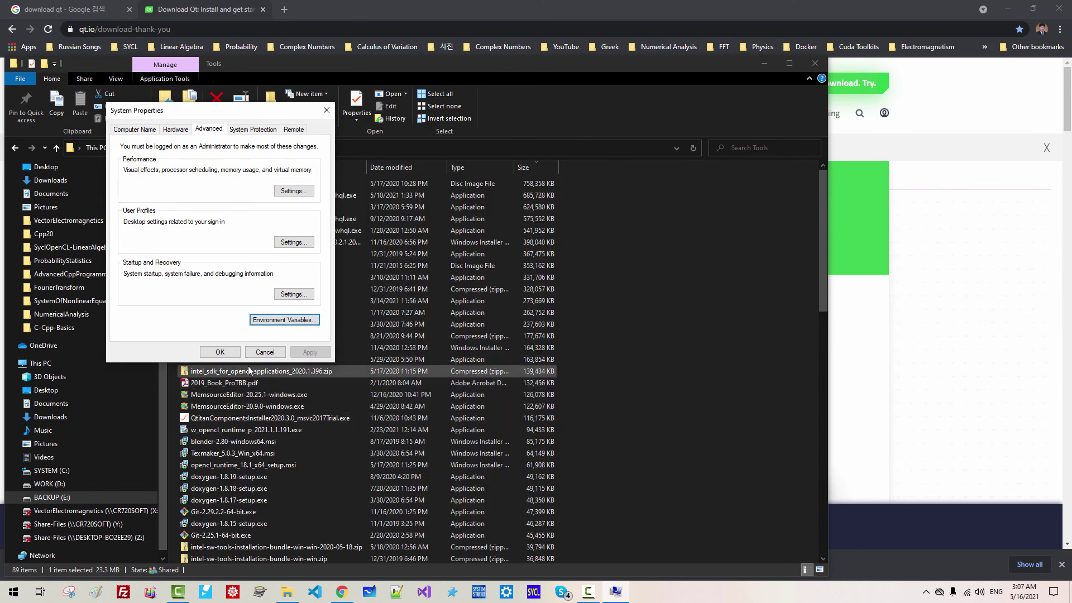